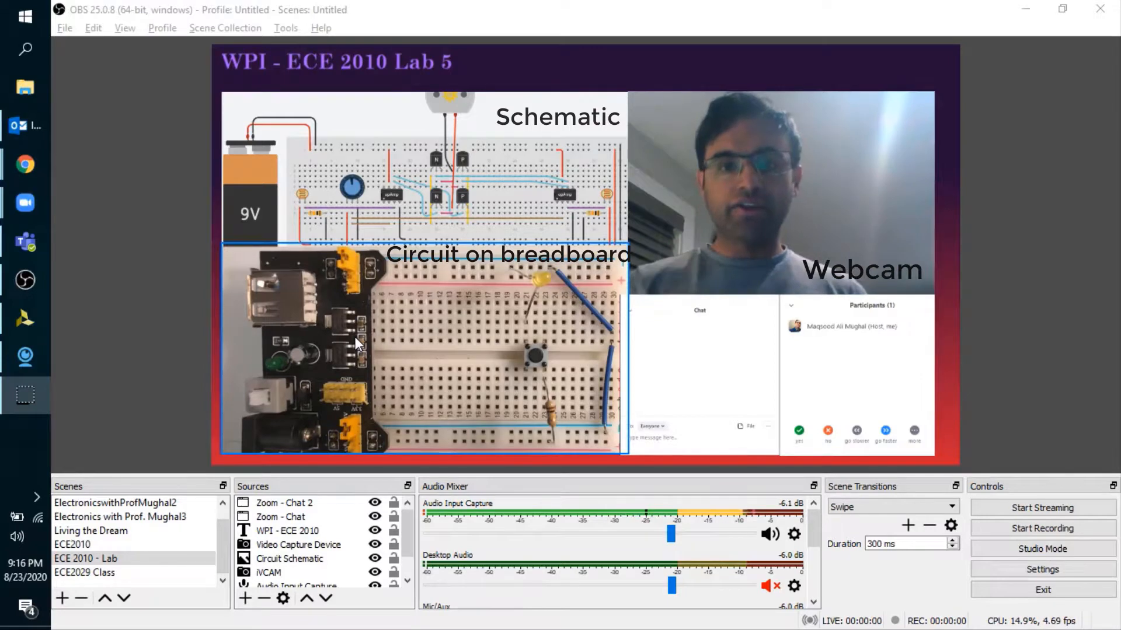
# Select the webcam, chat and participants sources one after another in the ECE 2010 - Lab scene preview to inspect the layout.
pyautogui.click(718, 190)
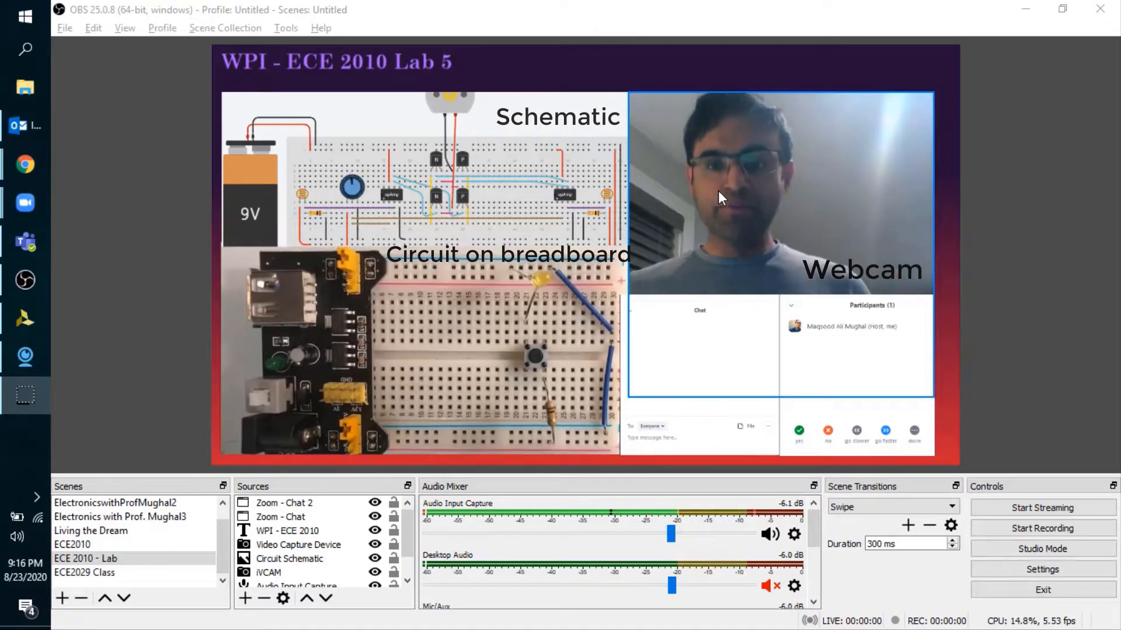
pyautogui.click(726, 330)
pyautogui.click(726, 394)
pyautogui.click(813, 412)
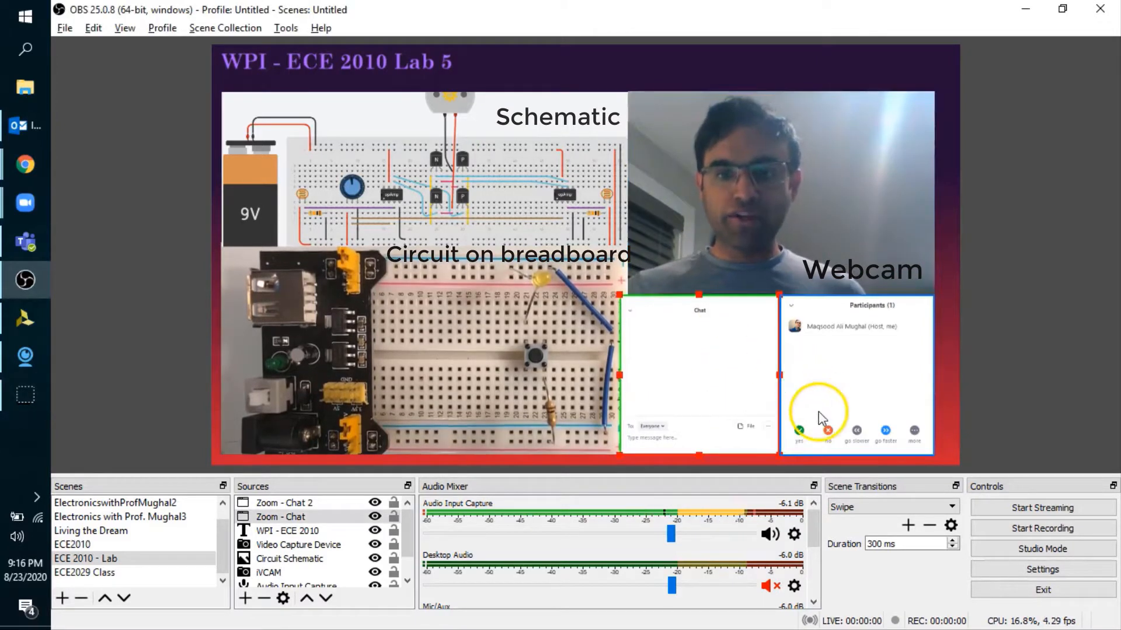
pyautogui.click(977, 360)
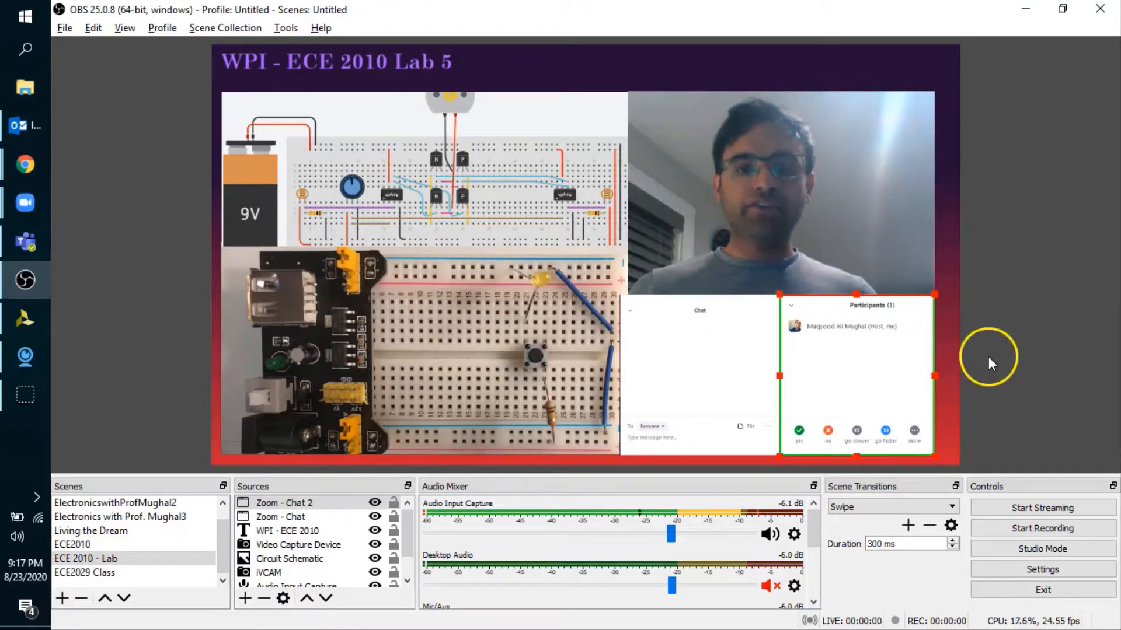
# View the ECE 2010 - Lab scene in a maximized windowed projector, and close the projector.
pyautogui.click(118, 559)
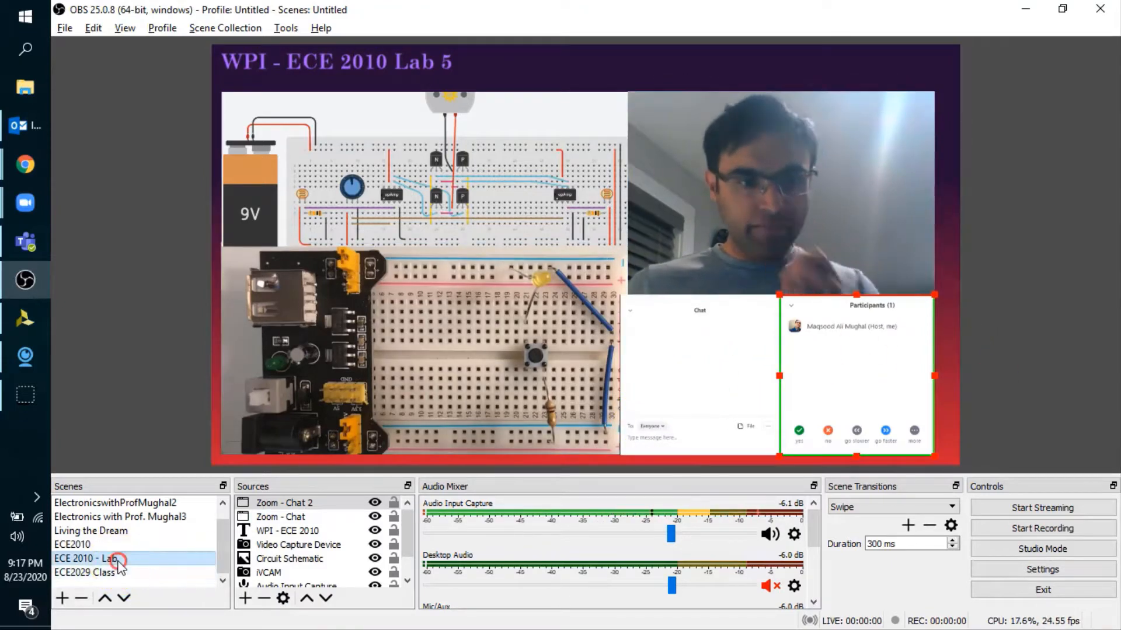
pyautogui.rightClick(119, 560)
pyautogui.click(177, 456)
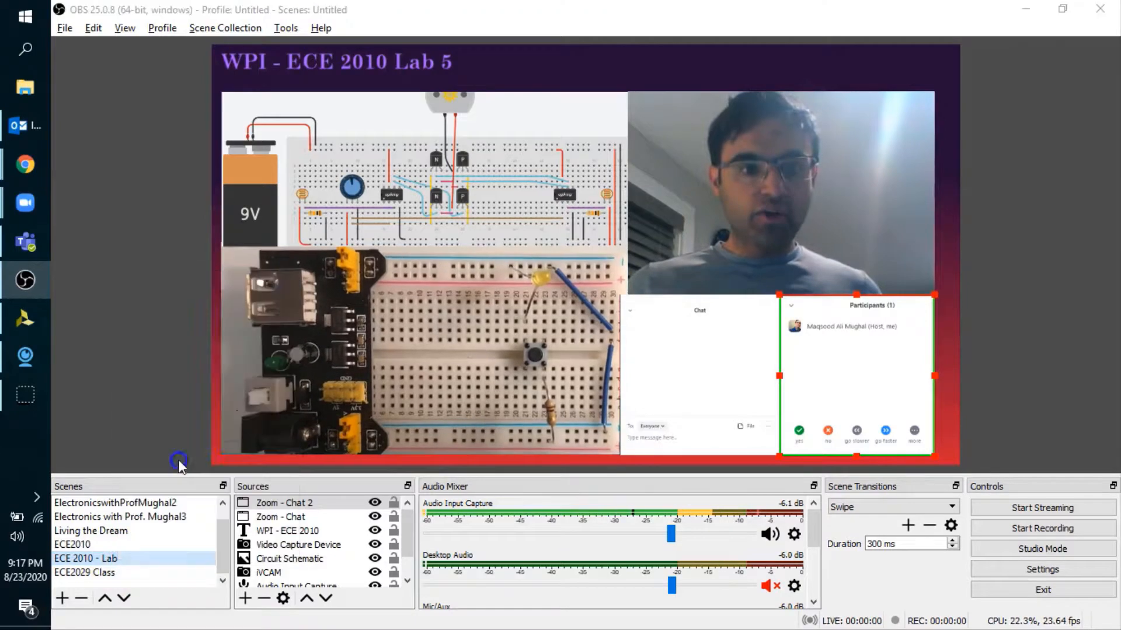
pyautogui.click(729, 191)
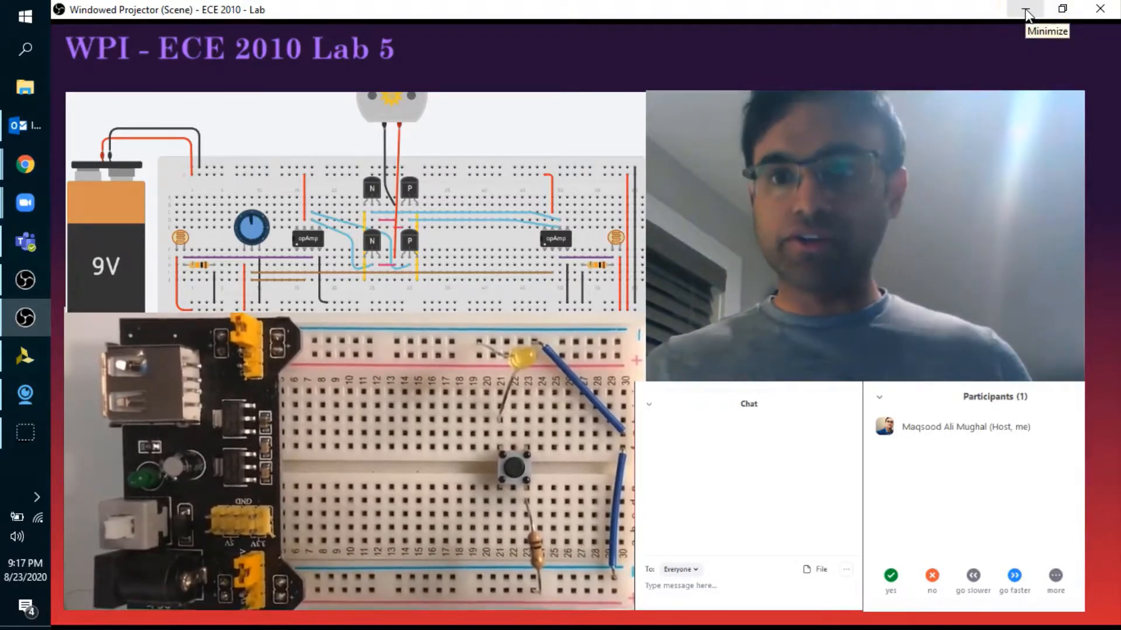
pyautogui.click(1105, 8)
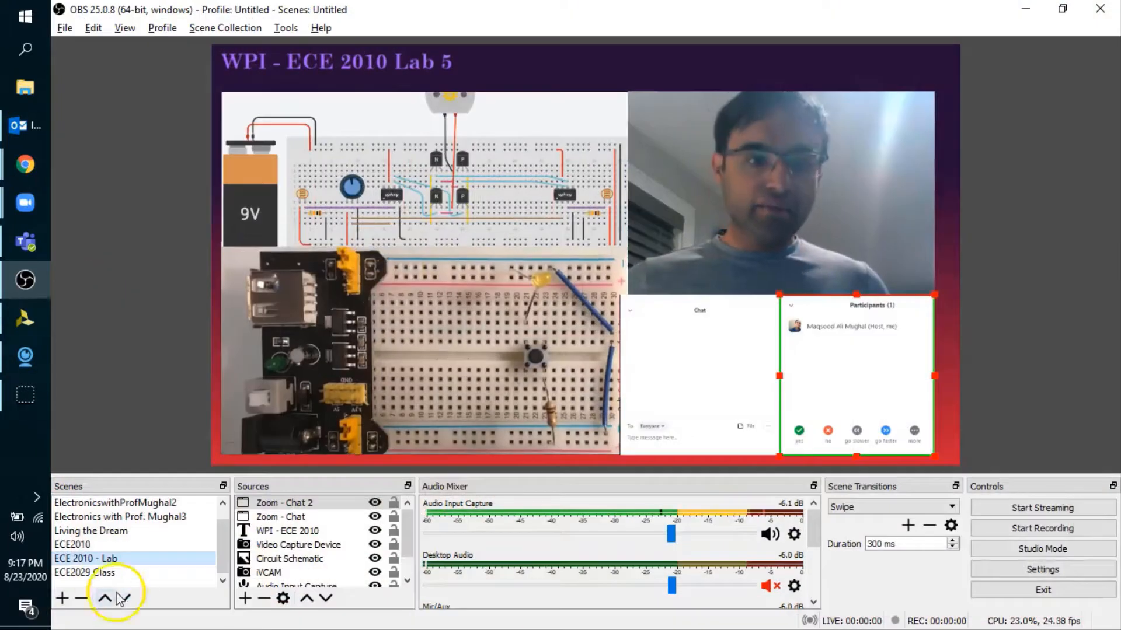
# Switch to the ECE2029 Class scene and view it in a maximized windowed projector.
pyautogui.click(98, 574)
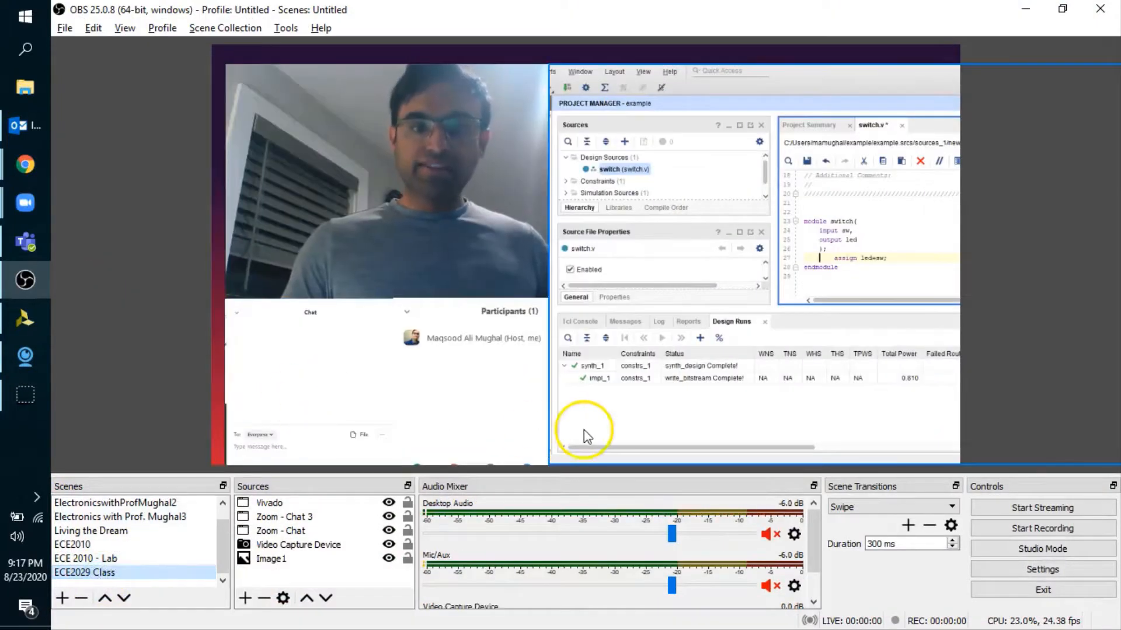
pyautogui.rightClick(156, 578)
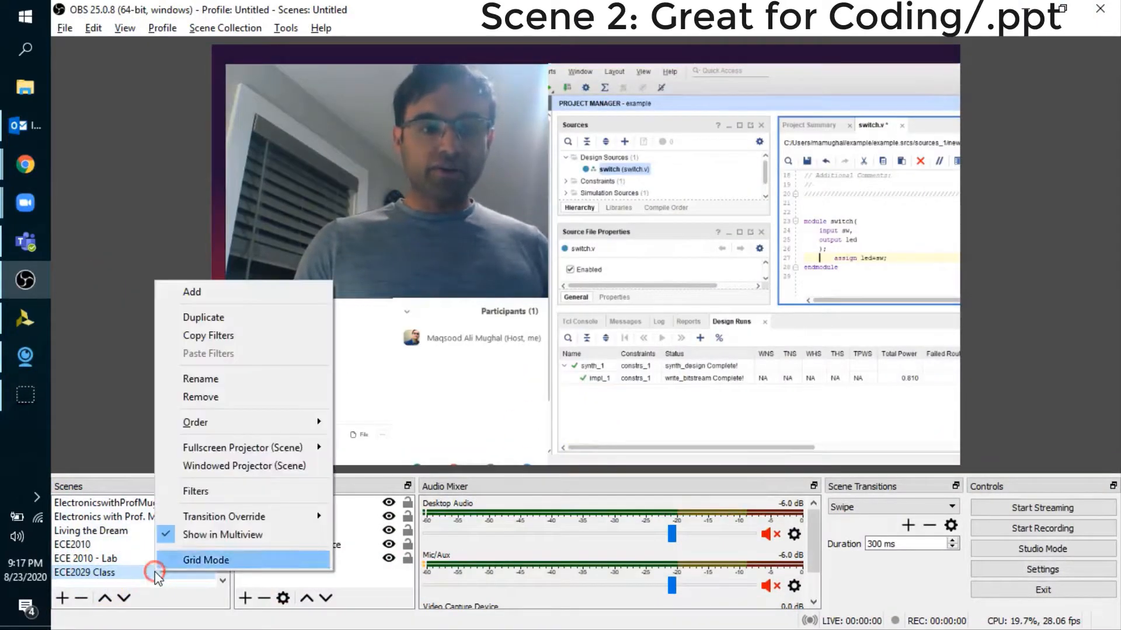
pyautogui.click(226, 467)
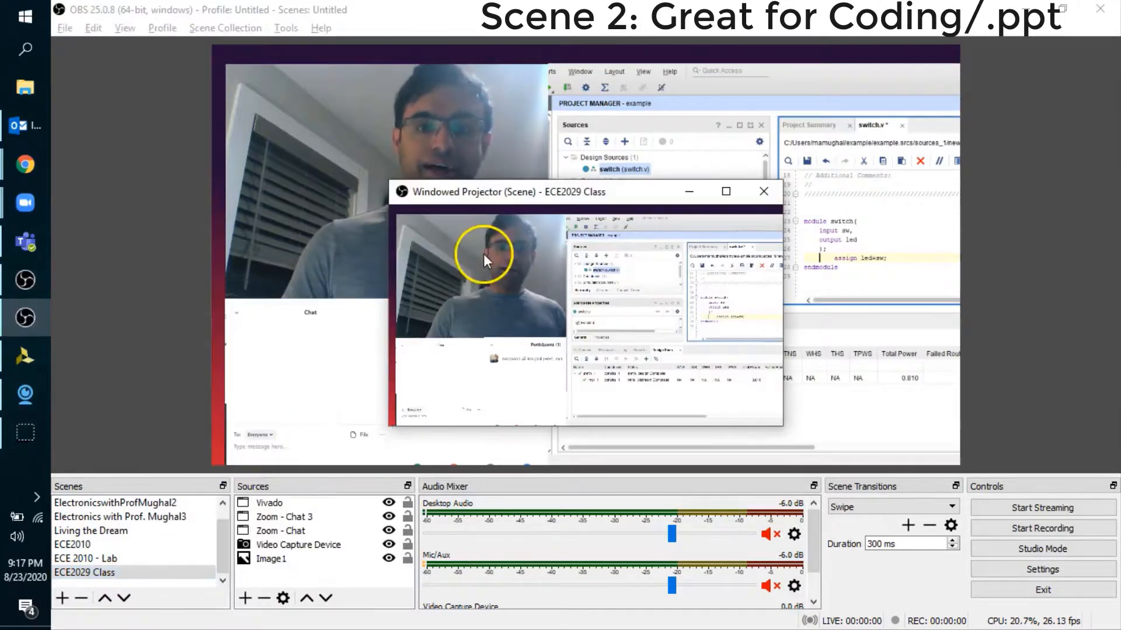
pyautogui.click(723, 192)
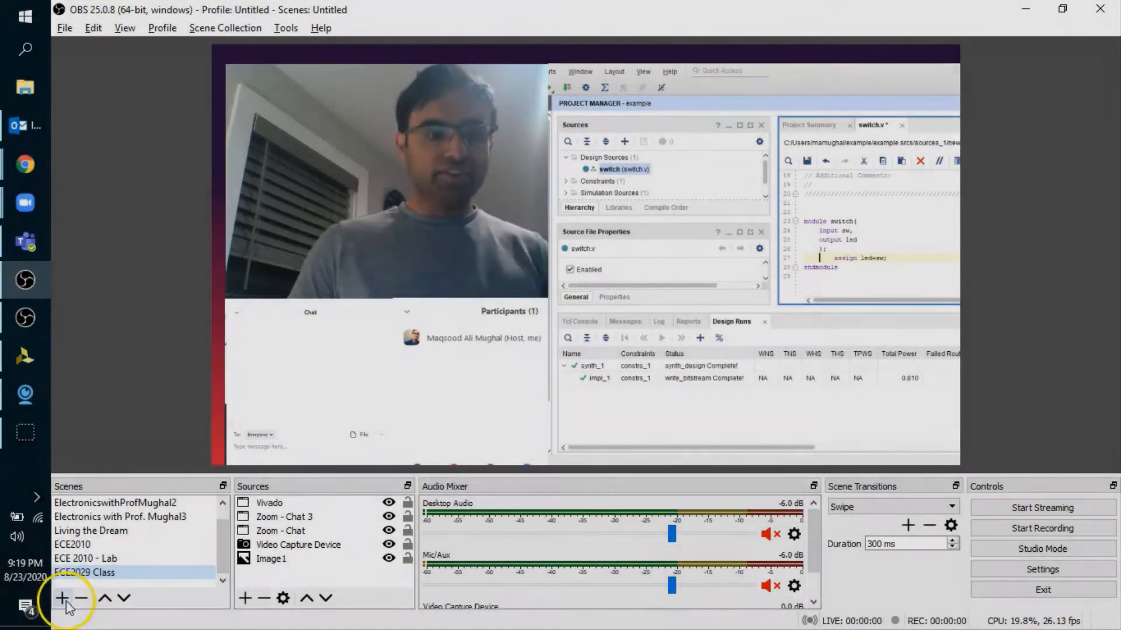
# Add a new scene named Lab.
pyautogui.click(62, 598)
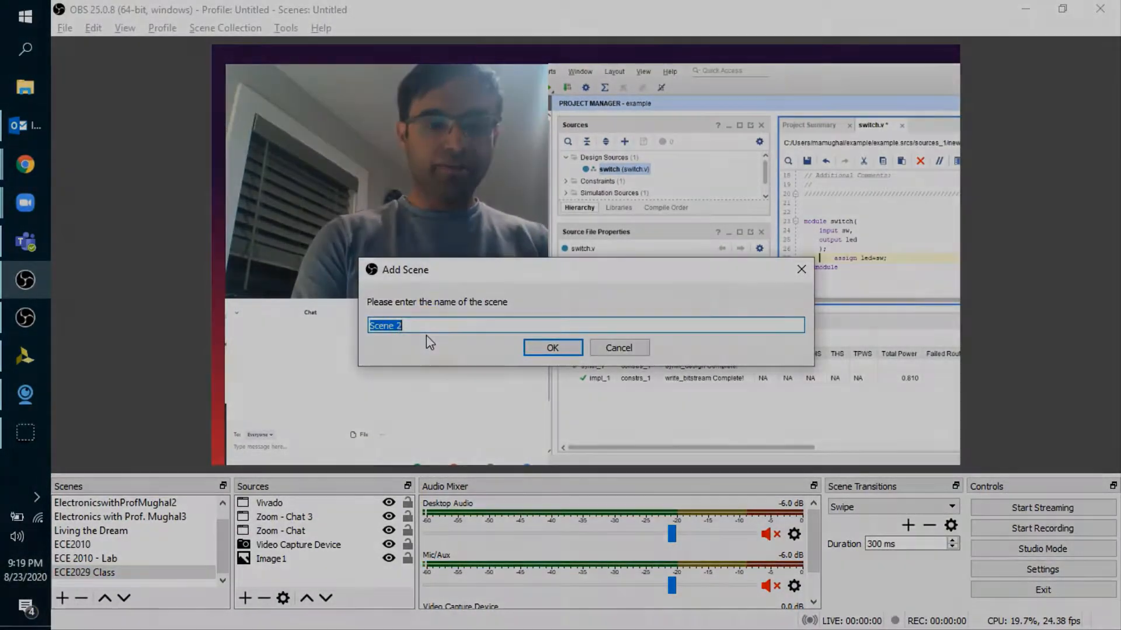
pyautogui.write('Lab')
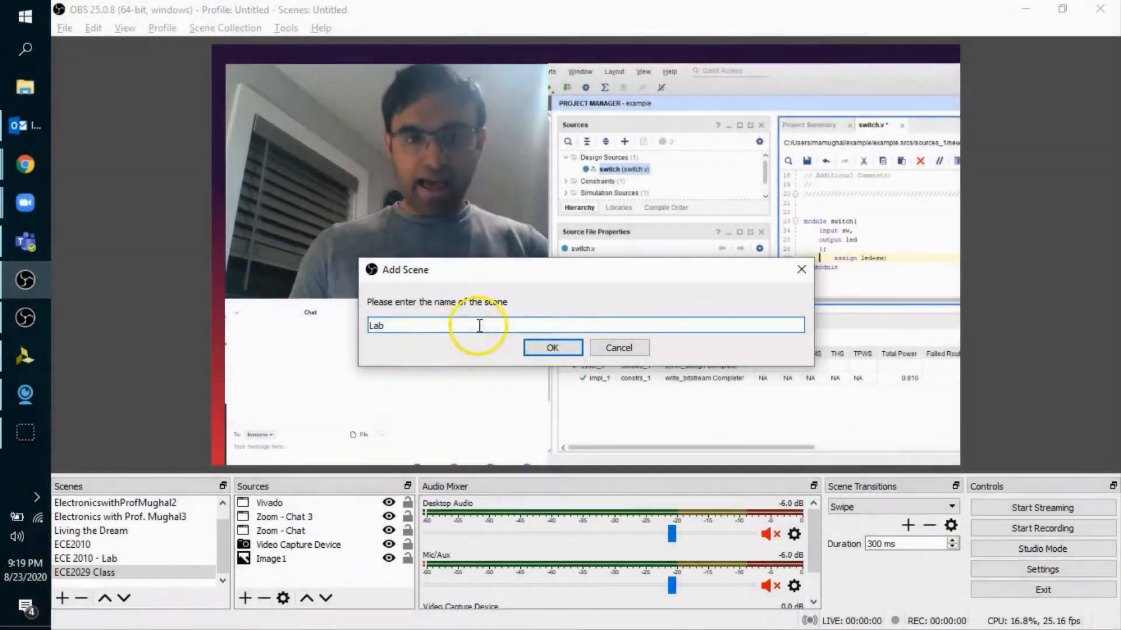
pyautogui.click(530, 346)
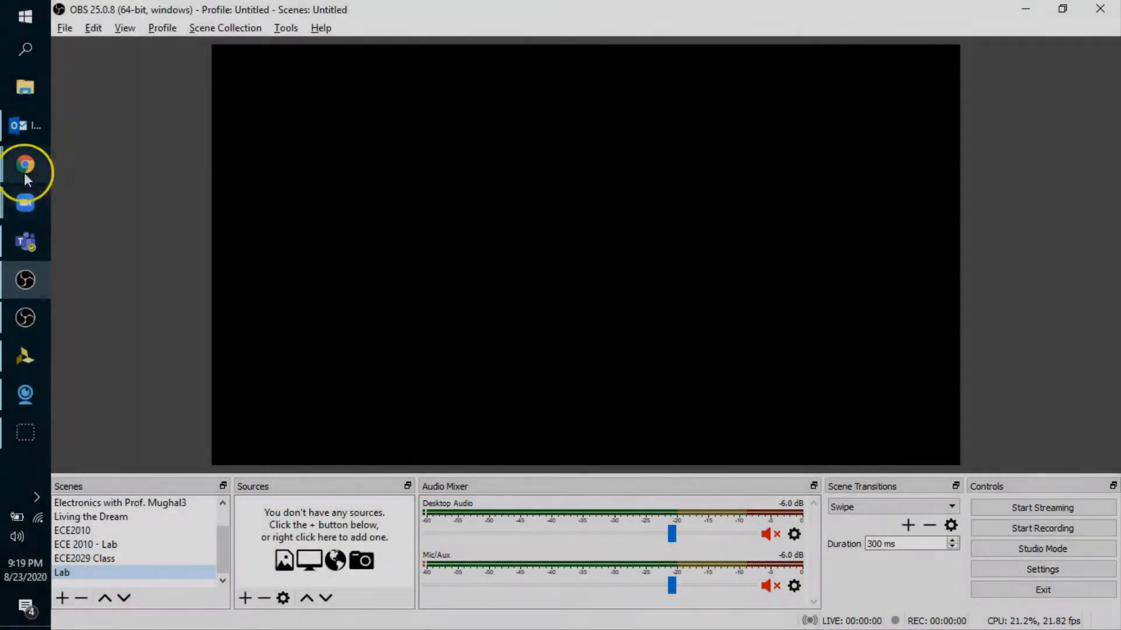
# Switch to the Picmaker page in Chrome and view the background options for the gradient artwork.
pyautogui.click(26, 166)
pyautogui.click(138, 119)
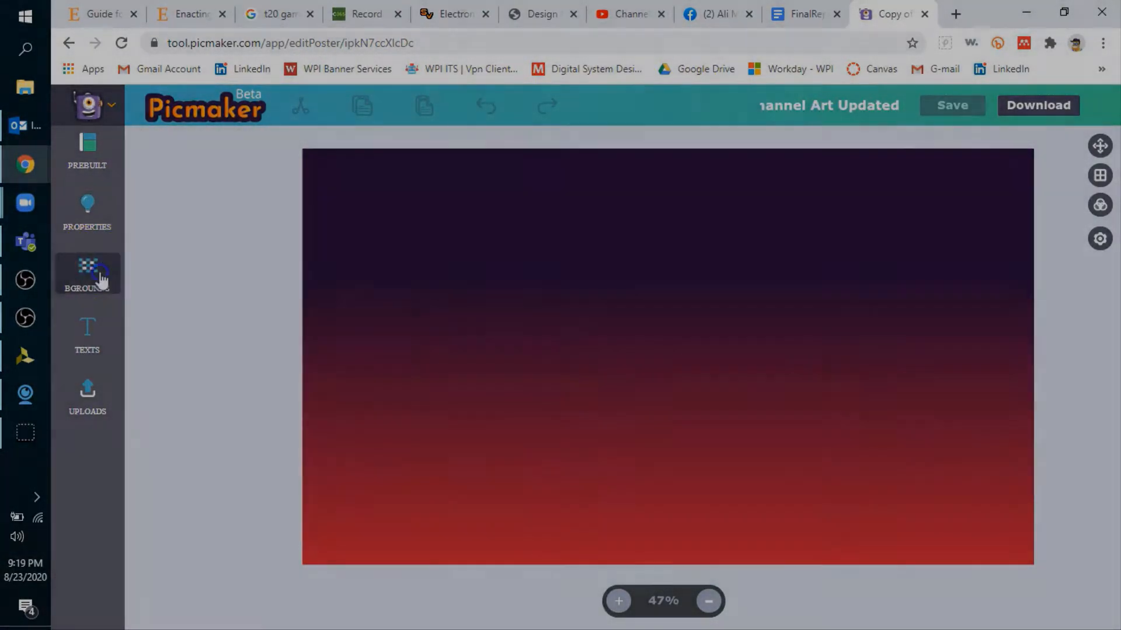
pyautogui.click(93, 271)
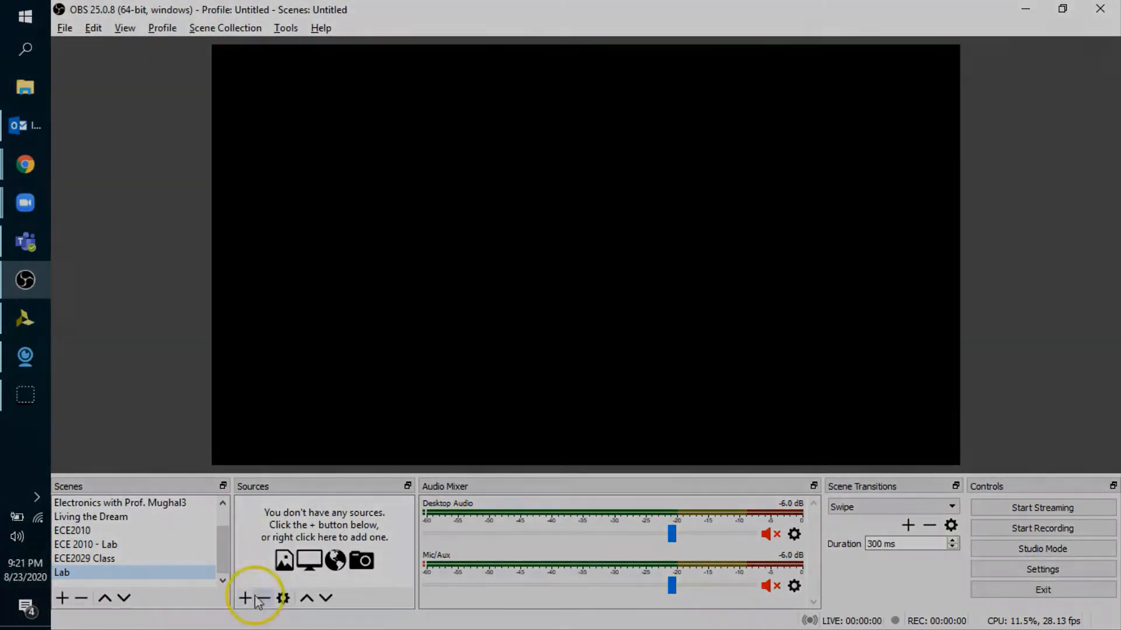
# Add a new Audio Input Capture source to the Lab scene, using Microphone Array (Realtek Audio) as the device.
pyautogui.click(244, 599)
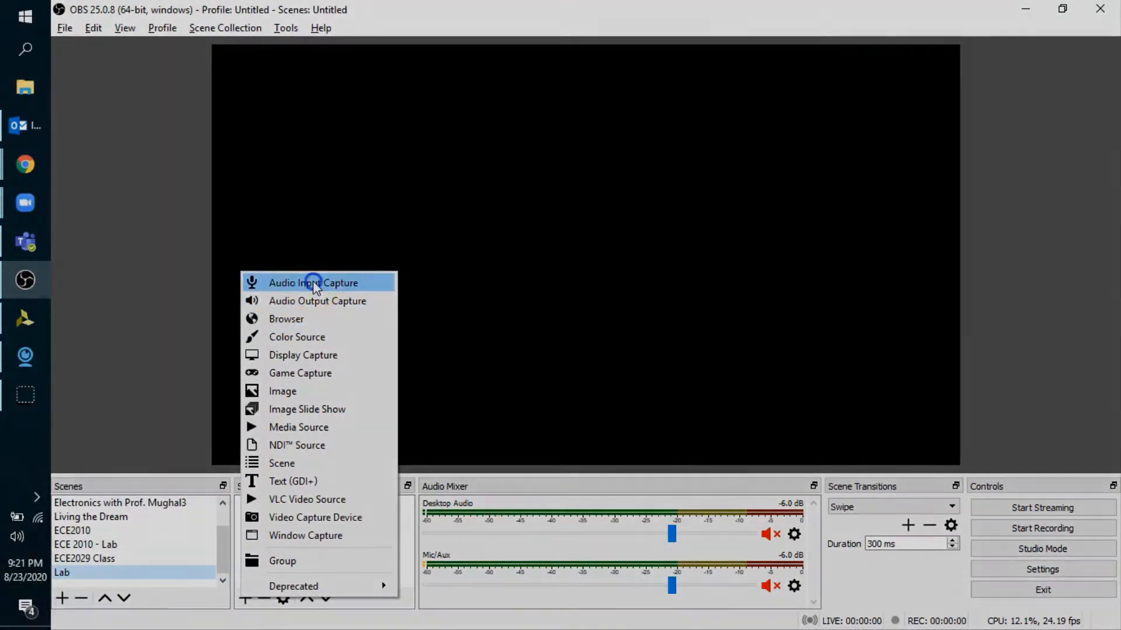
pyautogui.click(313, 282)
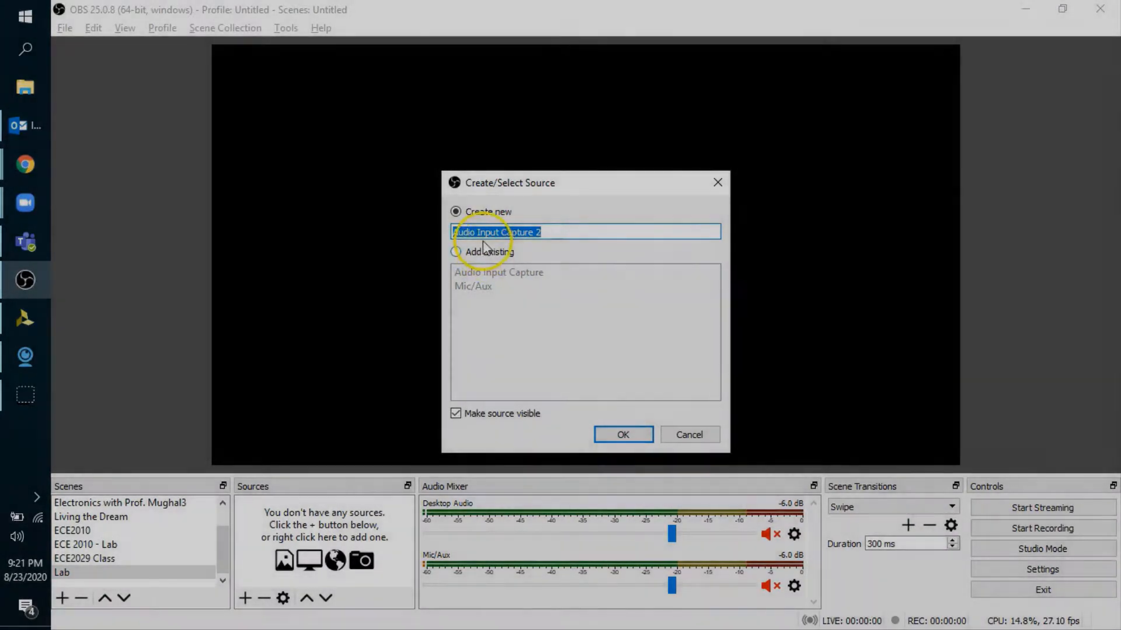
pyautogui.click(622, 432)
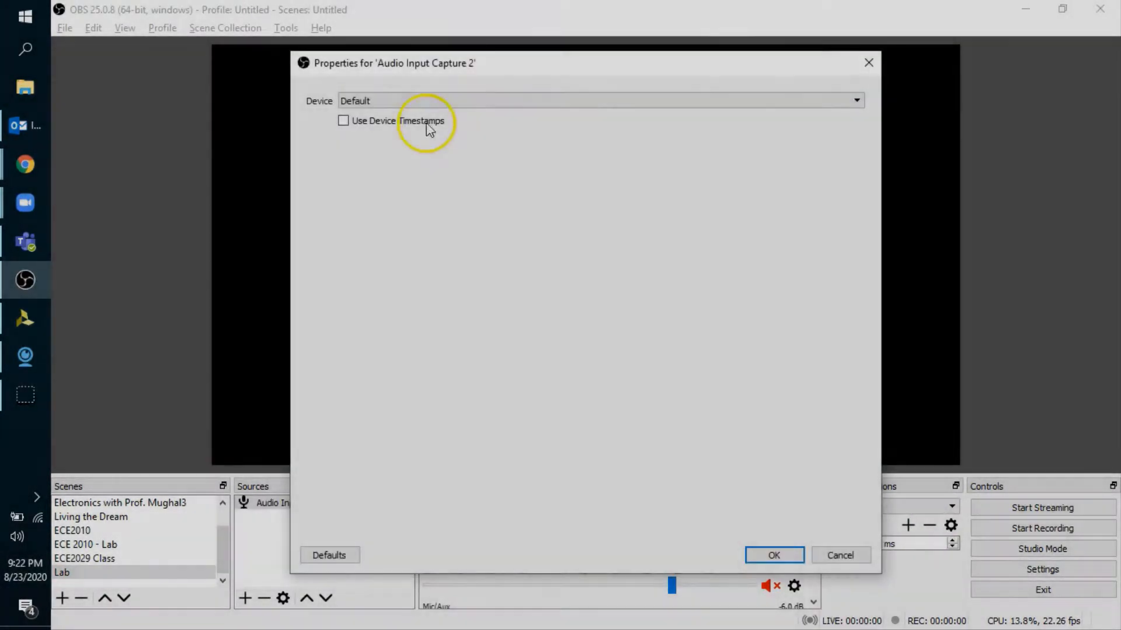
pyautogui.click(433, 101)
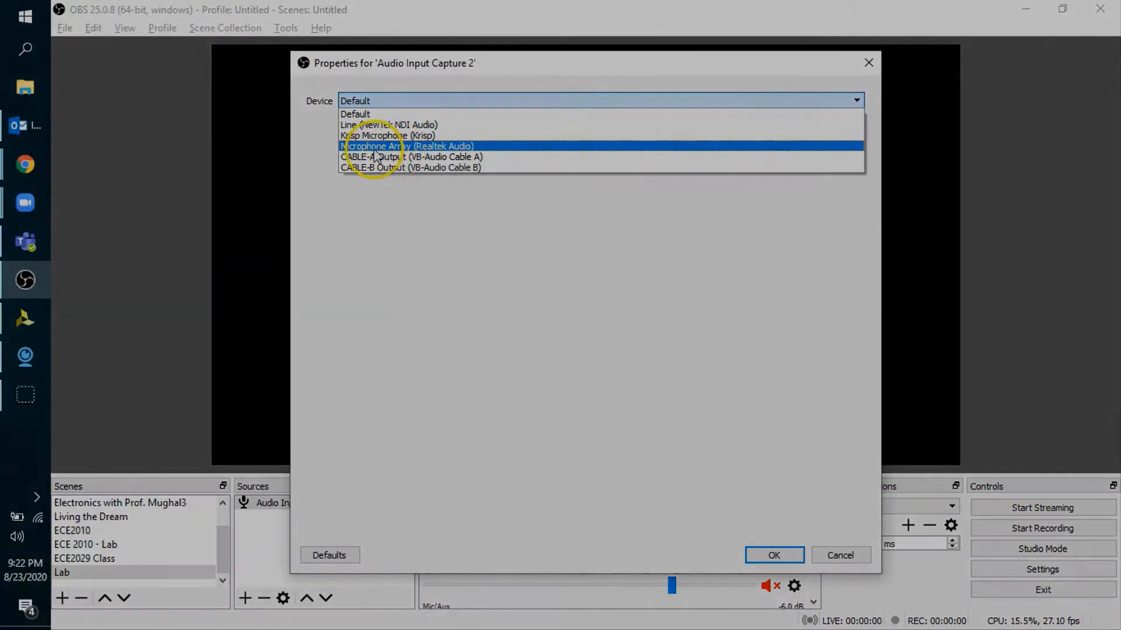
pyautogui.click(374, 153)
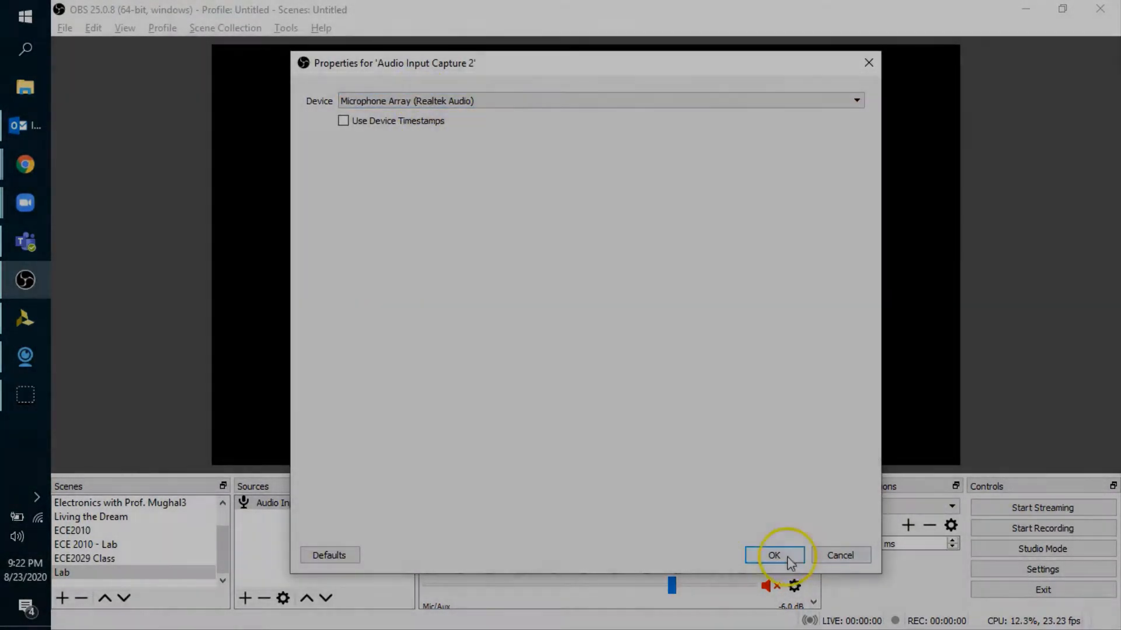
pyautogui.click(780, 558)
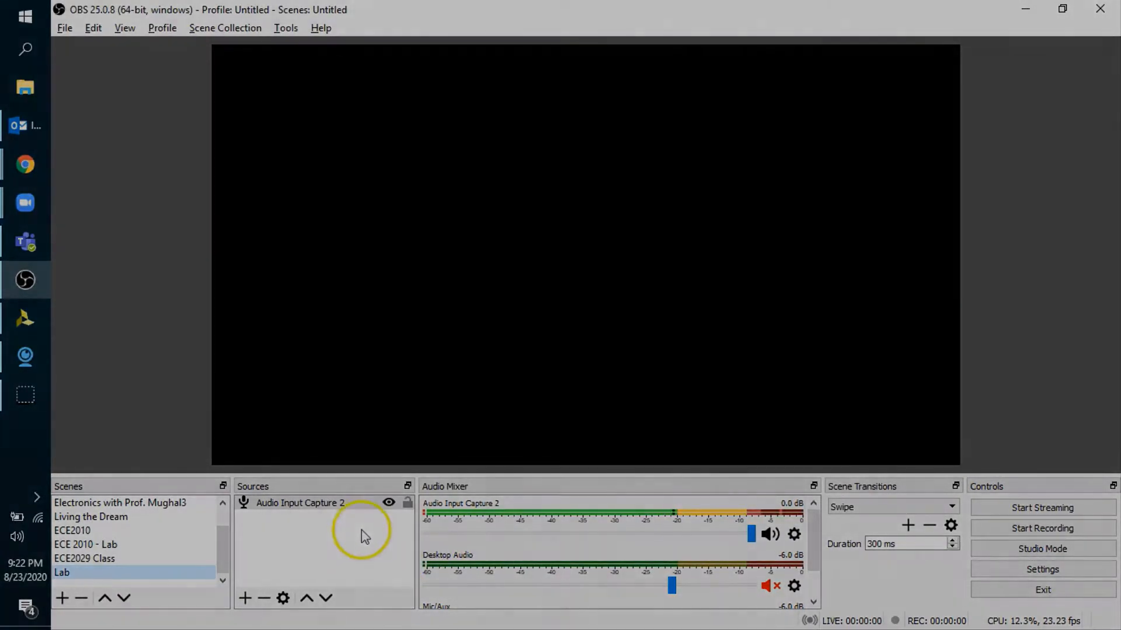
pyautogui.click(322, 505)
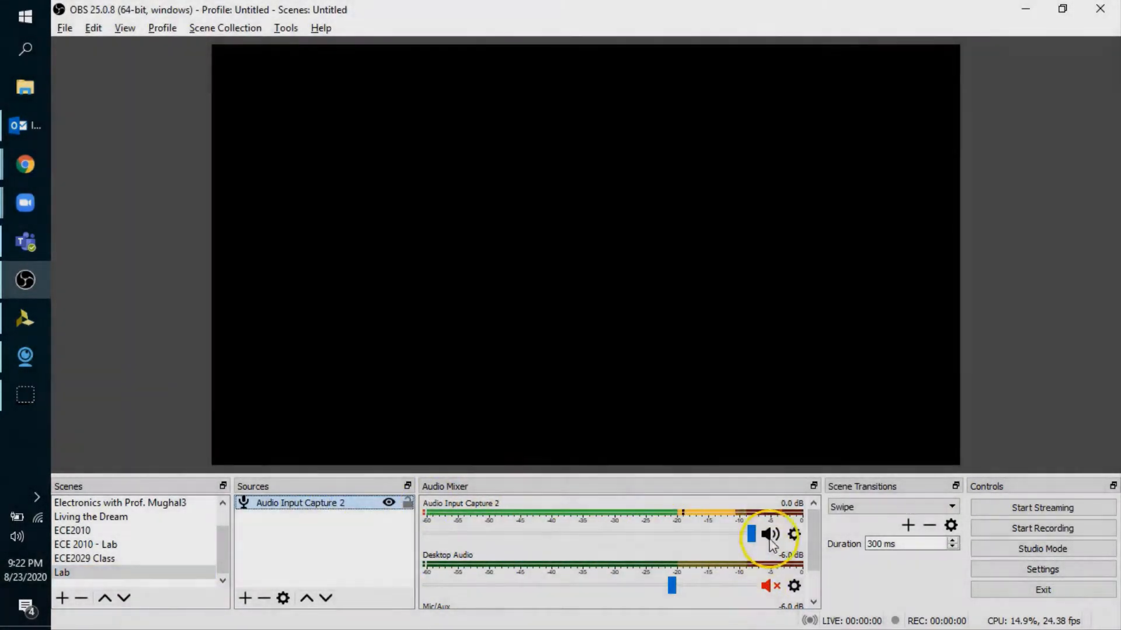
pyautogui.click(814, 550)
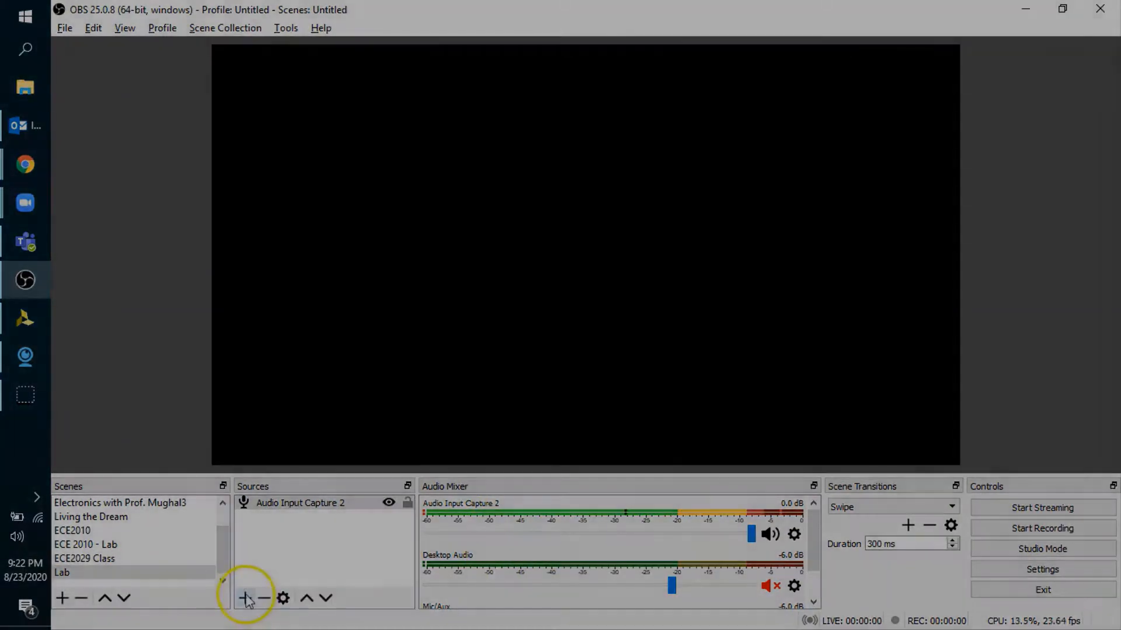
# Create a new Image source named Image12 in the Lab scene.
pyautogui.click(246, 598)
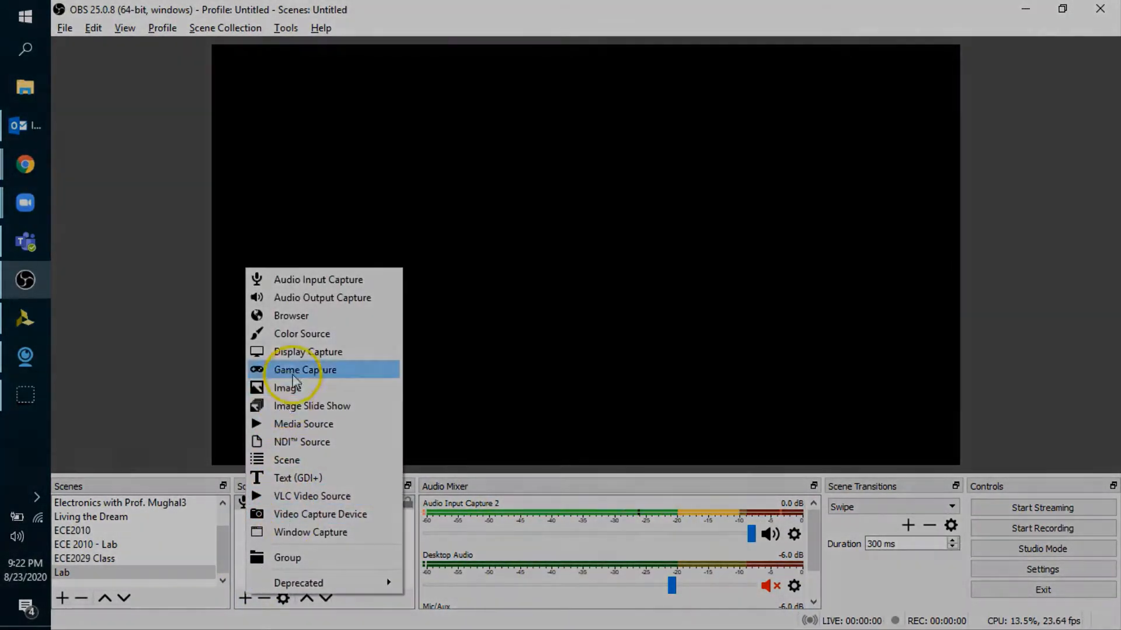
pyautogui.click(295, 386)
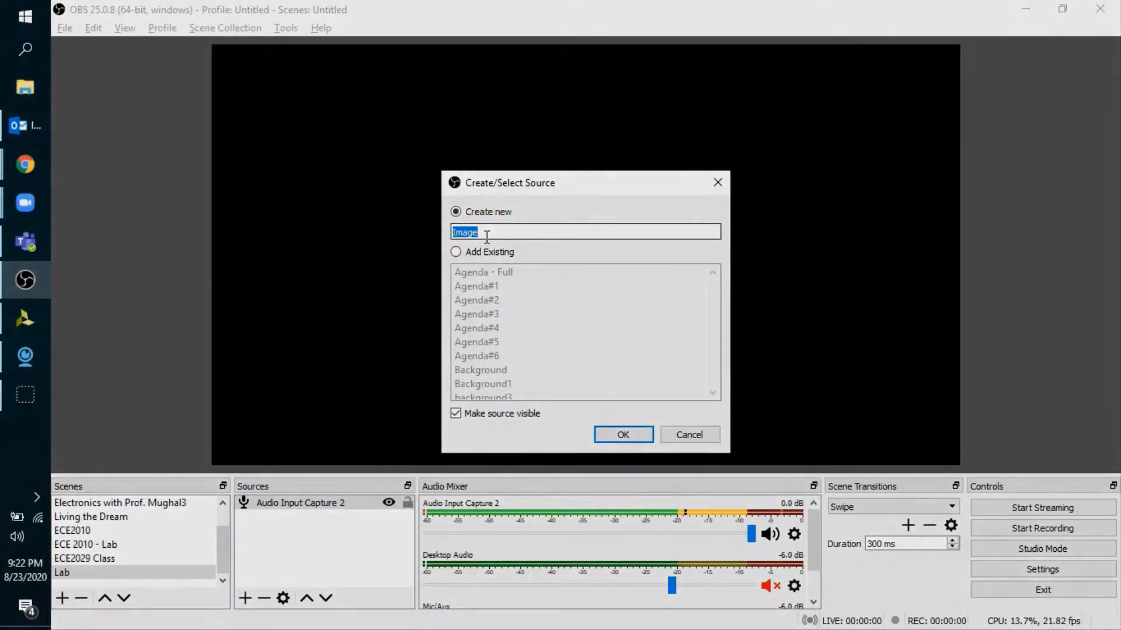
pyautogui.click(488, 234)
pyautogui.write('12')
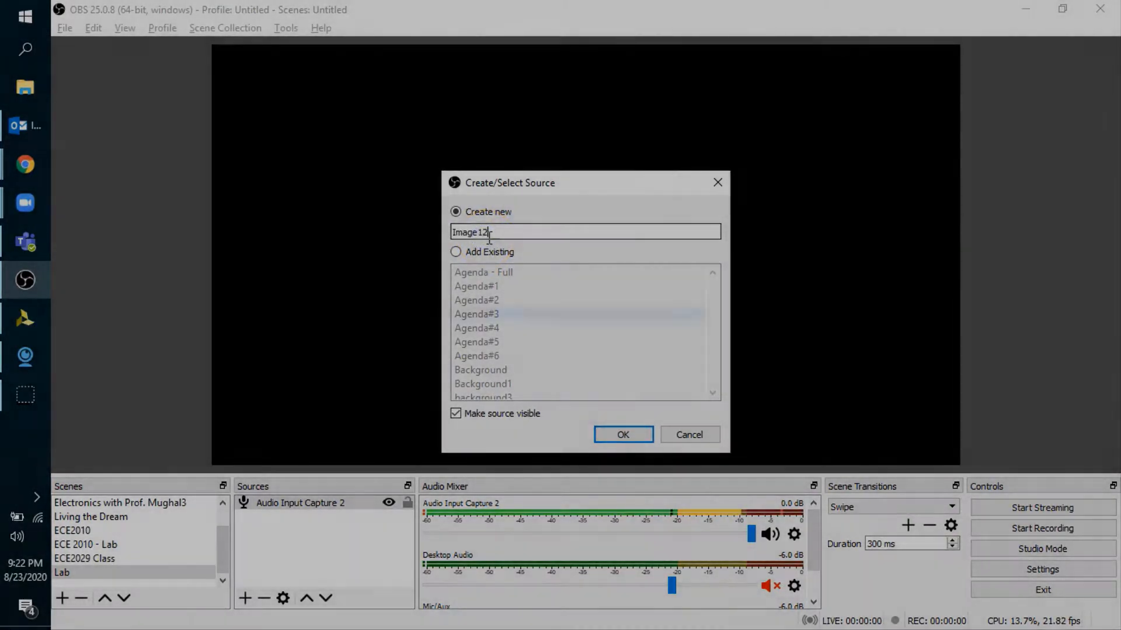
pyautogui.click(634, 442)
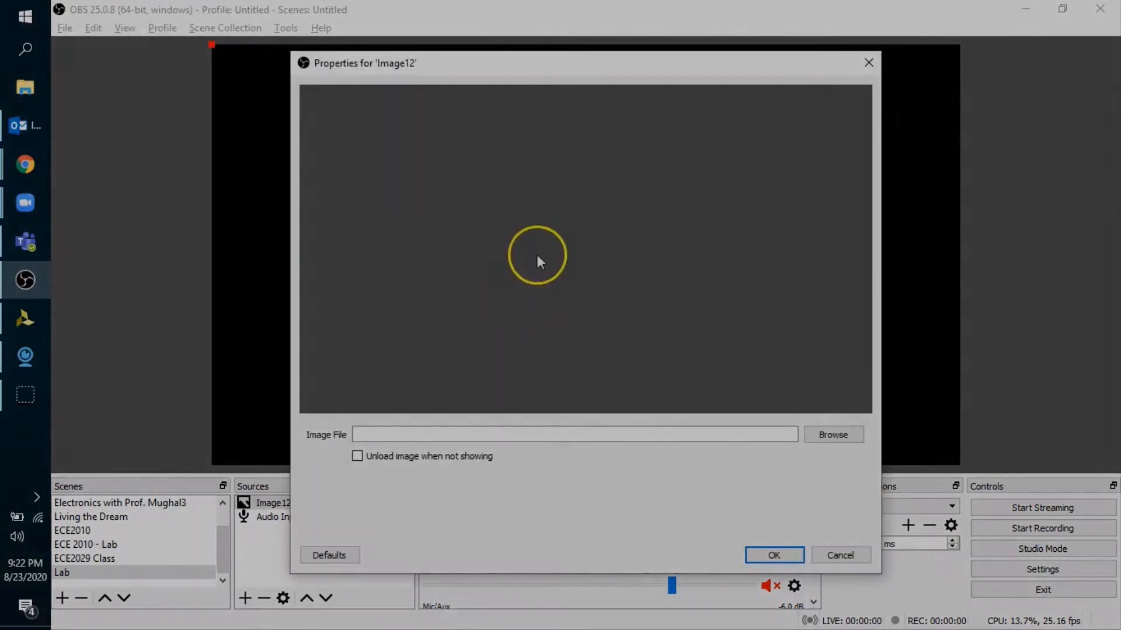
# Load the gradient image ipkN7ccXIcDc (2) from the Youtube Channel folder into the Image12 source as the scene background.
pyautogui.click(822, 436)
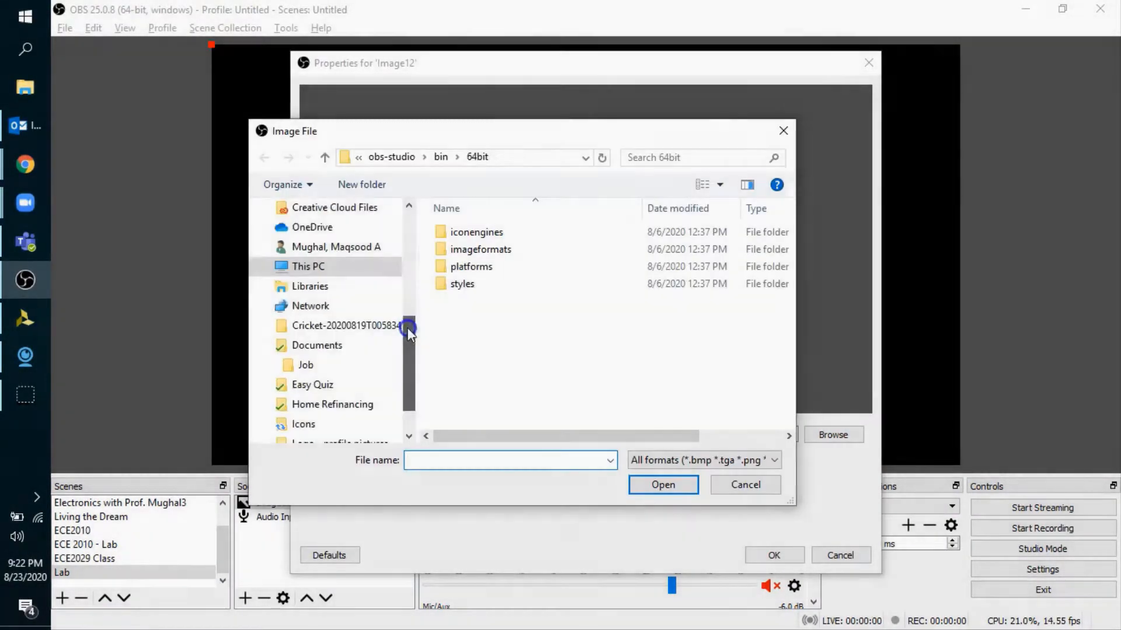
pyautogui.moveTo(408, 328); pyautogui.dragTo(406, 362)
pyautogui.click(330, 428)
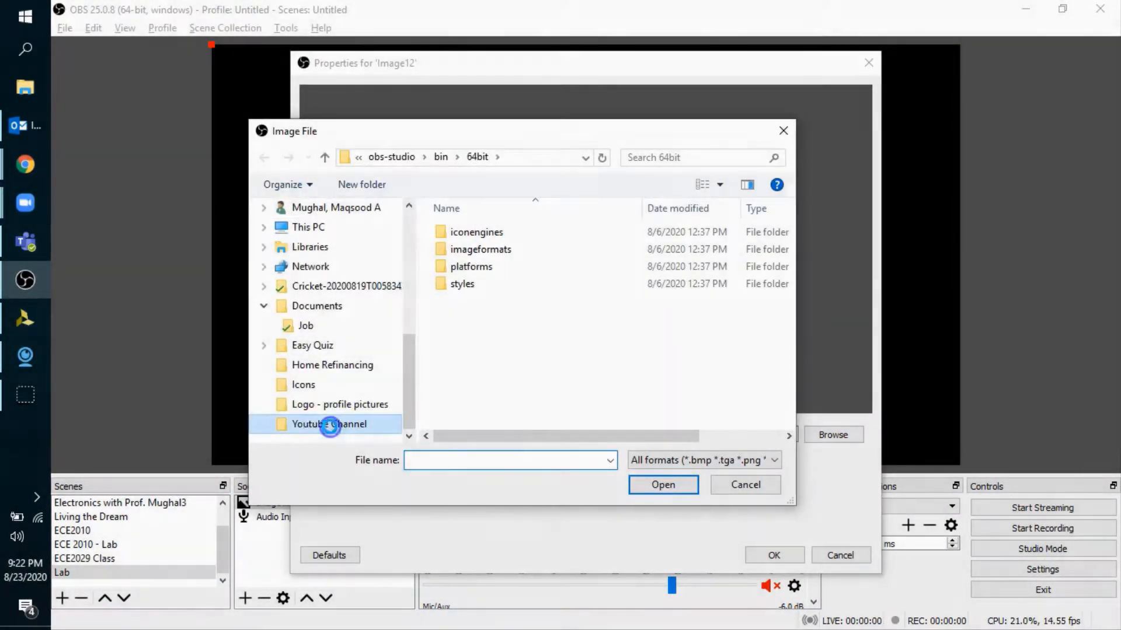
pyautogui.moveTo(789, 236); pyautogui.dragTo(794, 300)
pyautogui.click(493, 335)
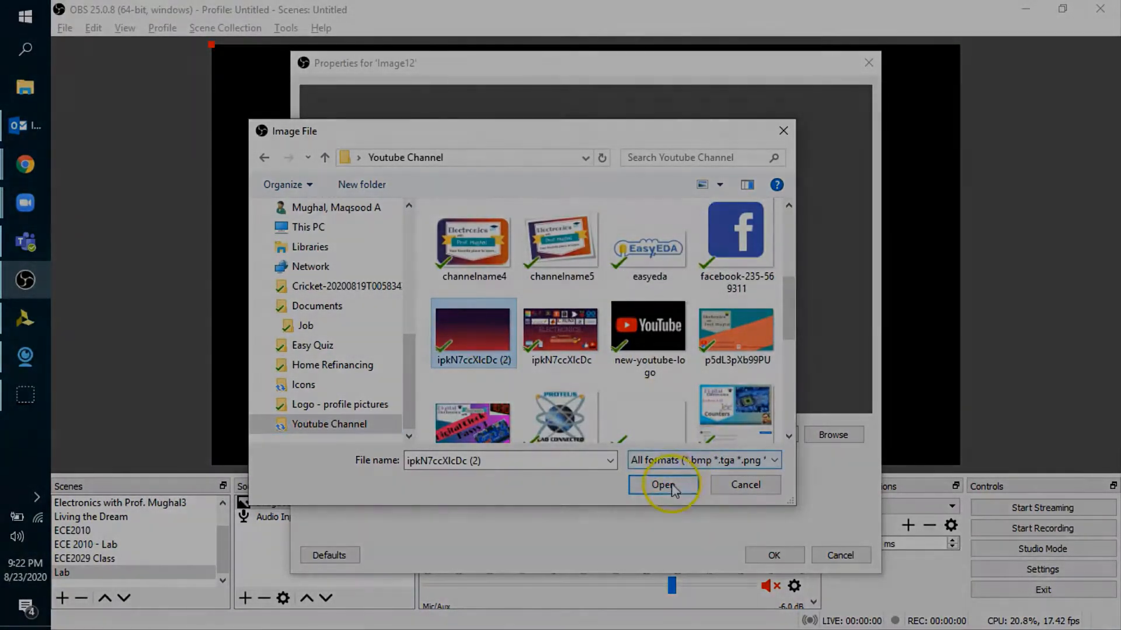
pyautogui.click(672, 488)
pyautogui.click(779, 554)
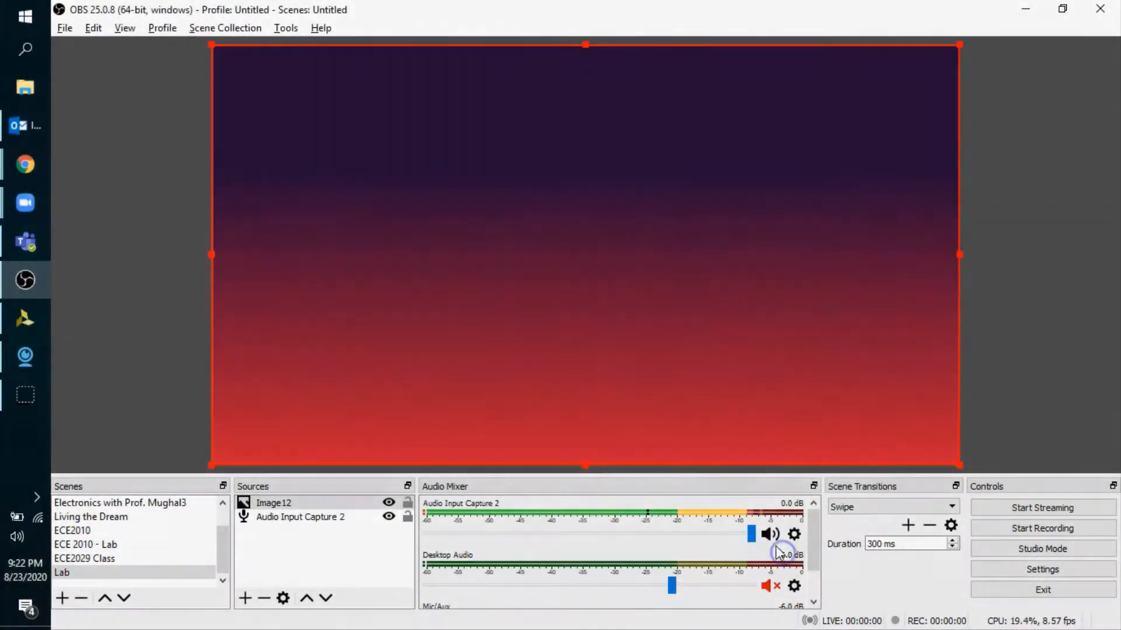
pyautogui.click(128, 305)
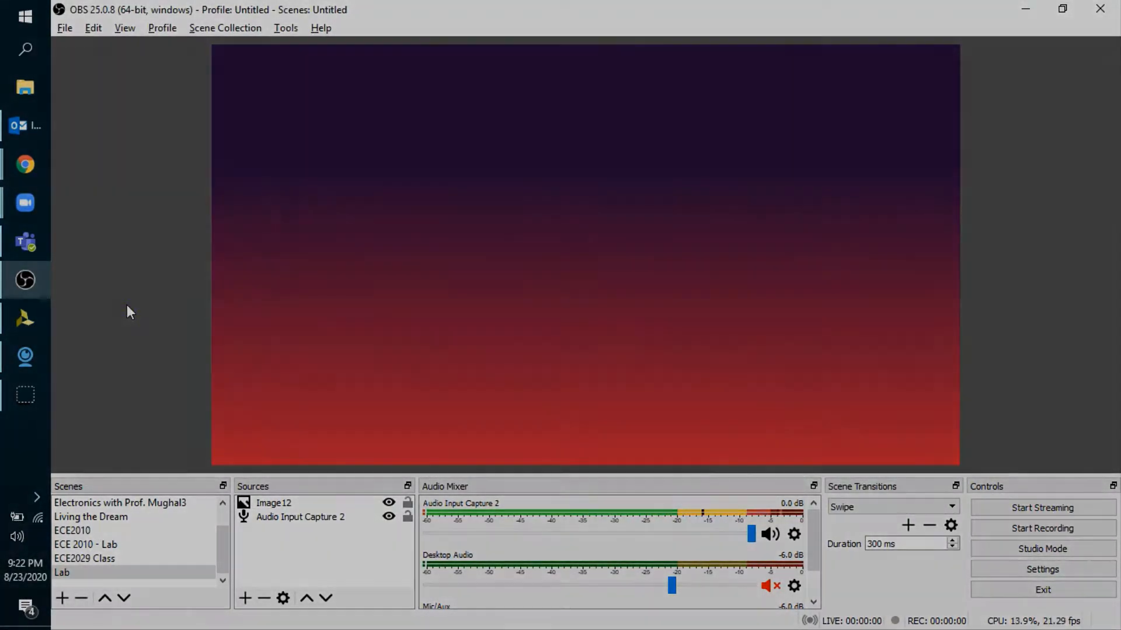
# Create a new Video Capture Device source in the Lab scene, keeping the suggested name.
pyautogui.click(245, 599)
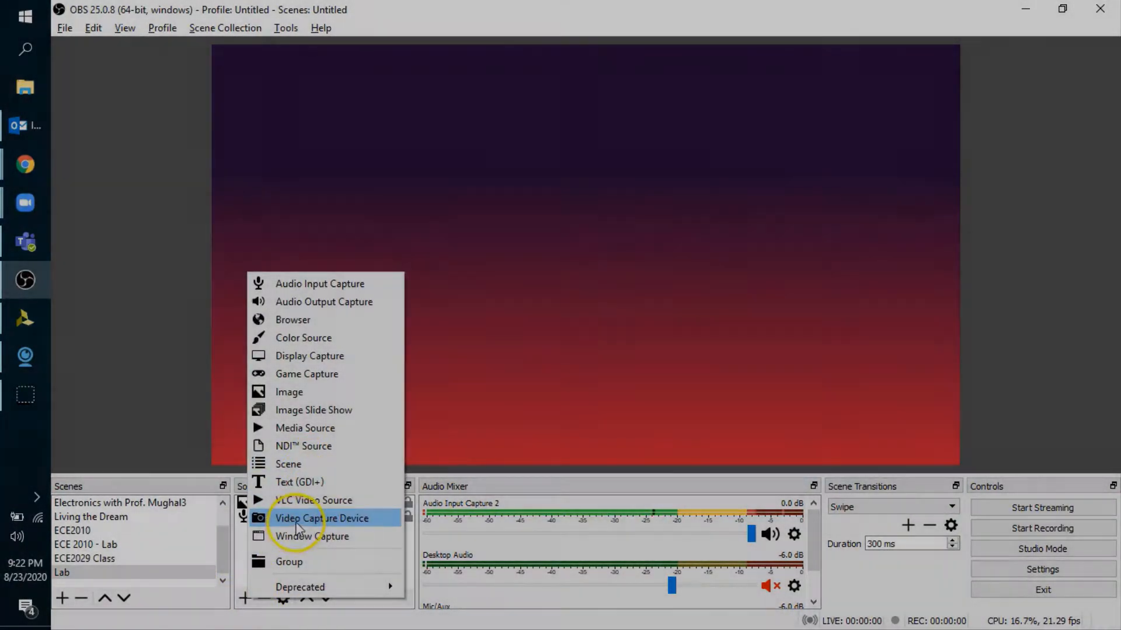
pyautogui.click(296, 524)
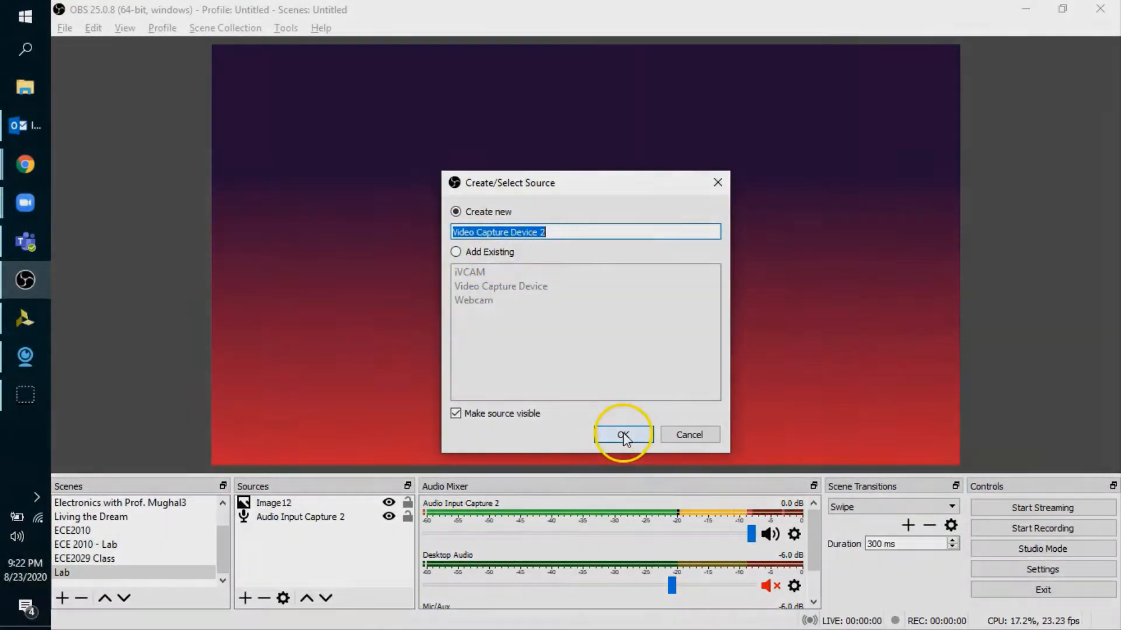
pyautogui.click(623, 435)
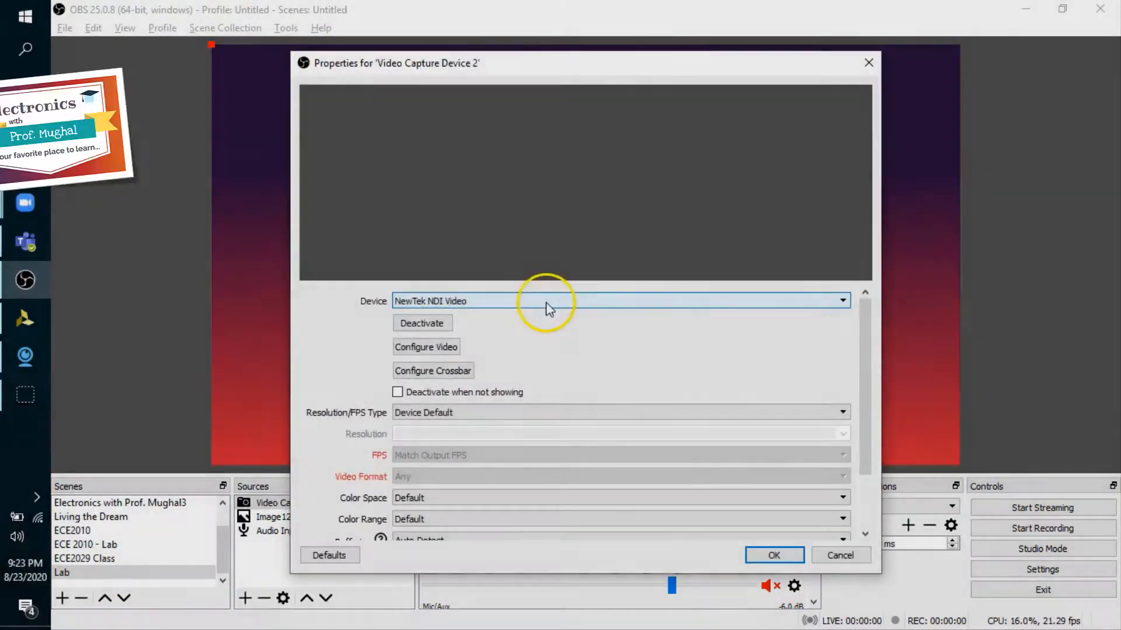
# Try Integrated Webcam as the new video source's device, review the other available devices, and discard the property changes.
pyautogui.click(547, 302)
pyautogui.click(533, 336)
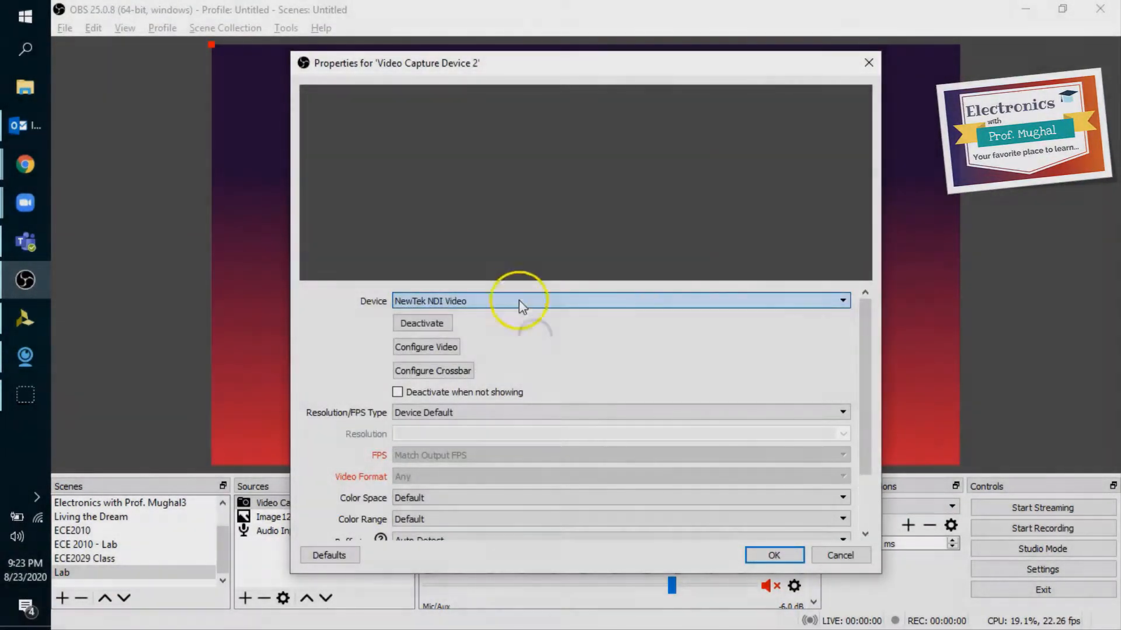
pyautogui.click(516, 295)
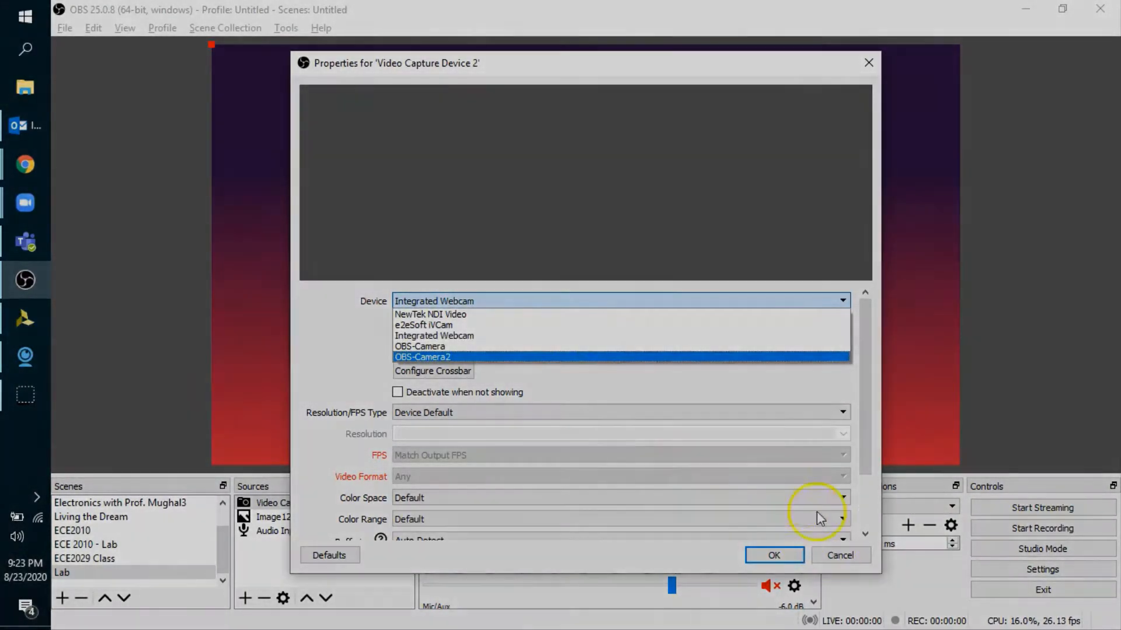
pyautogui.click(840, 556)
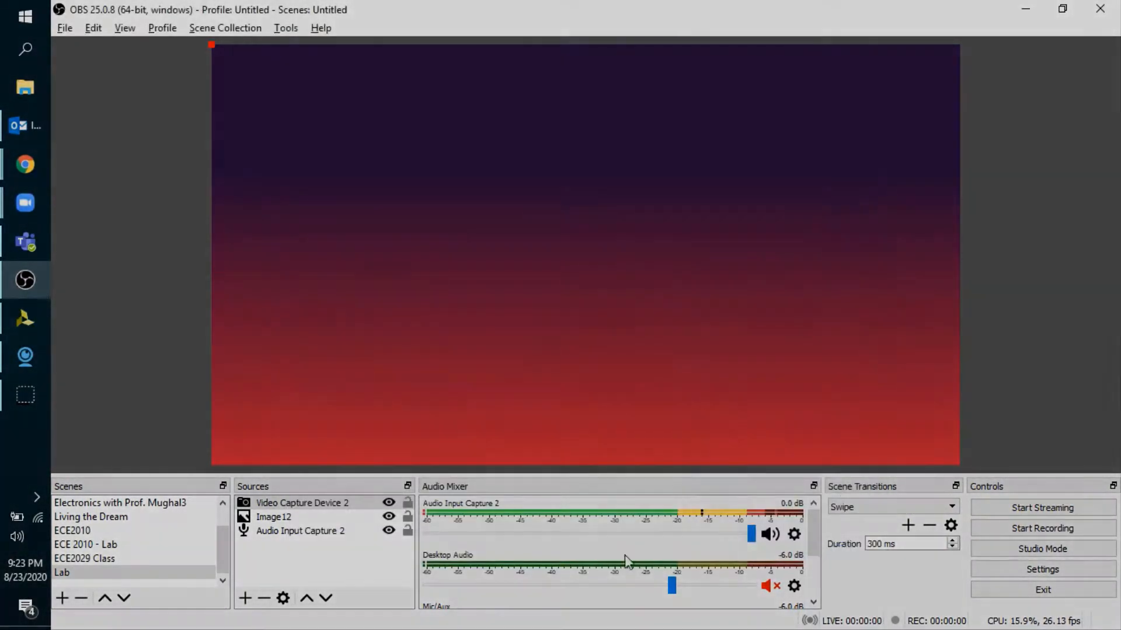
# Add the existing Video Capture Device 2 source to the Lab scene.
pyautogui.click(245, 598)
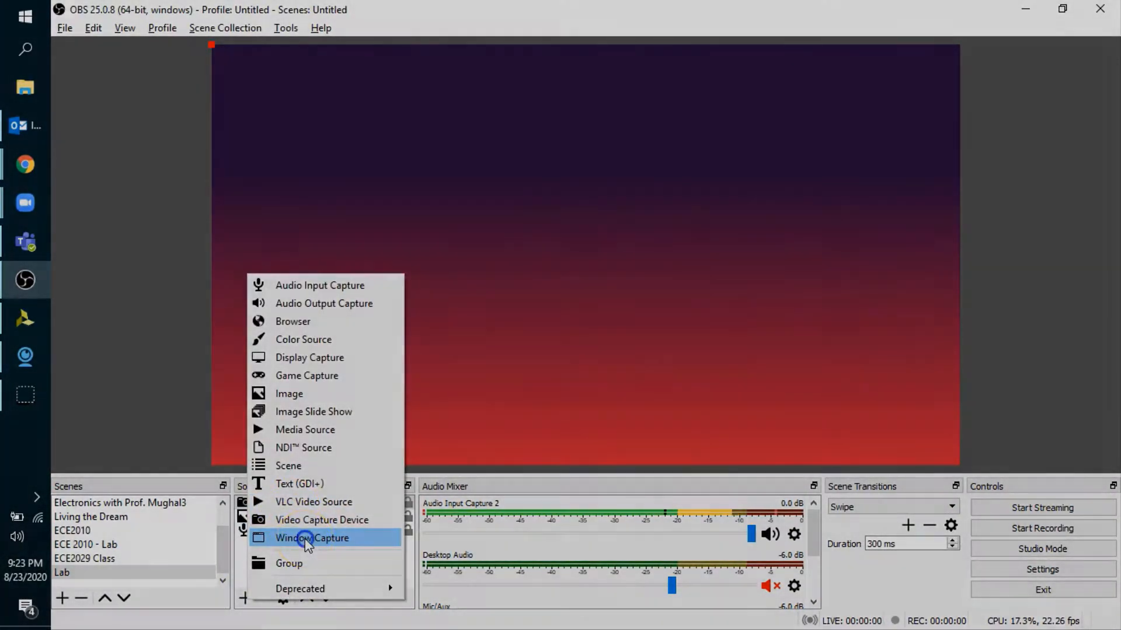
pyautogui.click(298, 519)
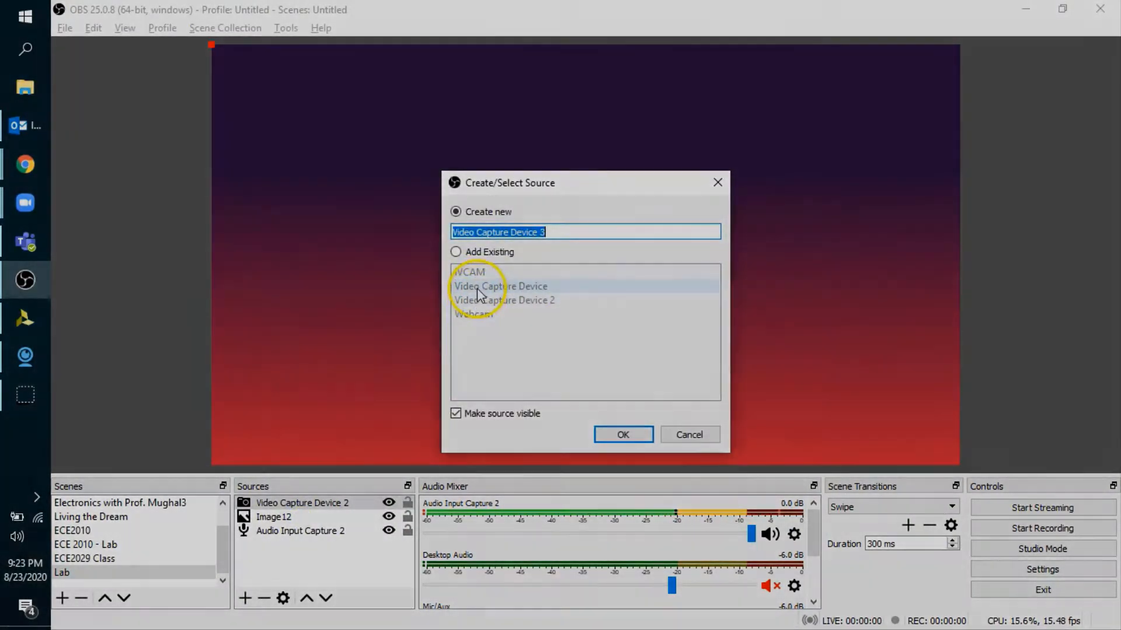
pyautogui.click(455, 252)
pyautogui.click(488, 287)
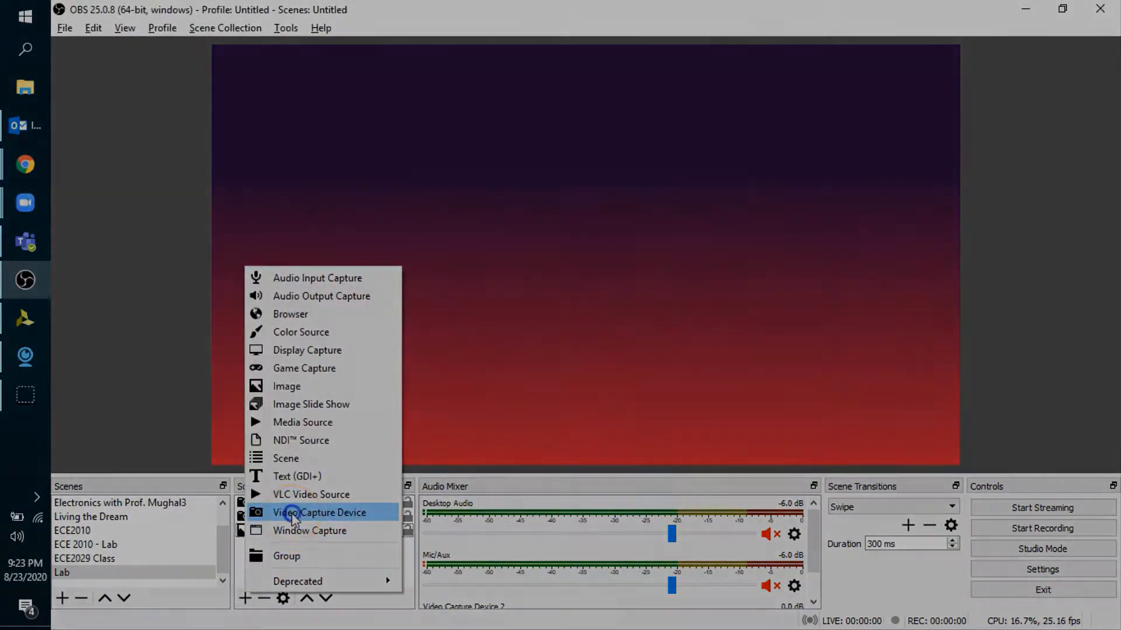
# Add the existing Video Capture Device source to the Lab scene and shift its webcam image slightly inward from the canvas's upper-left corner.
pyautogui.click(291, 513)
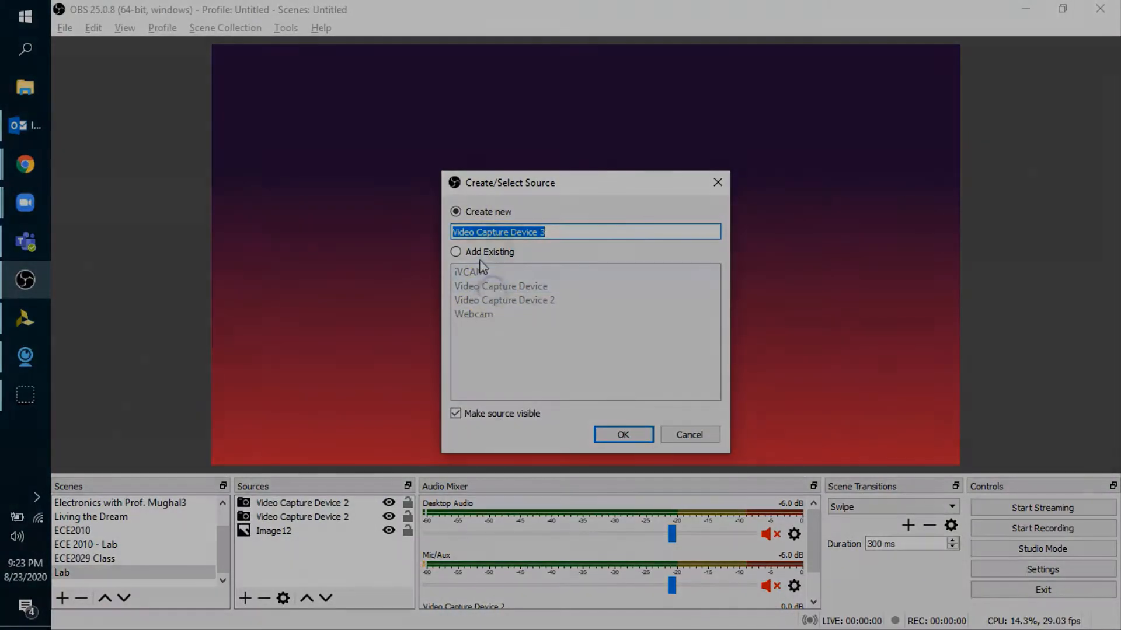
pyautogui.click(455, 253)
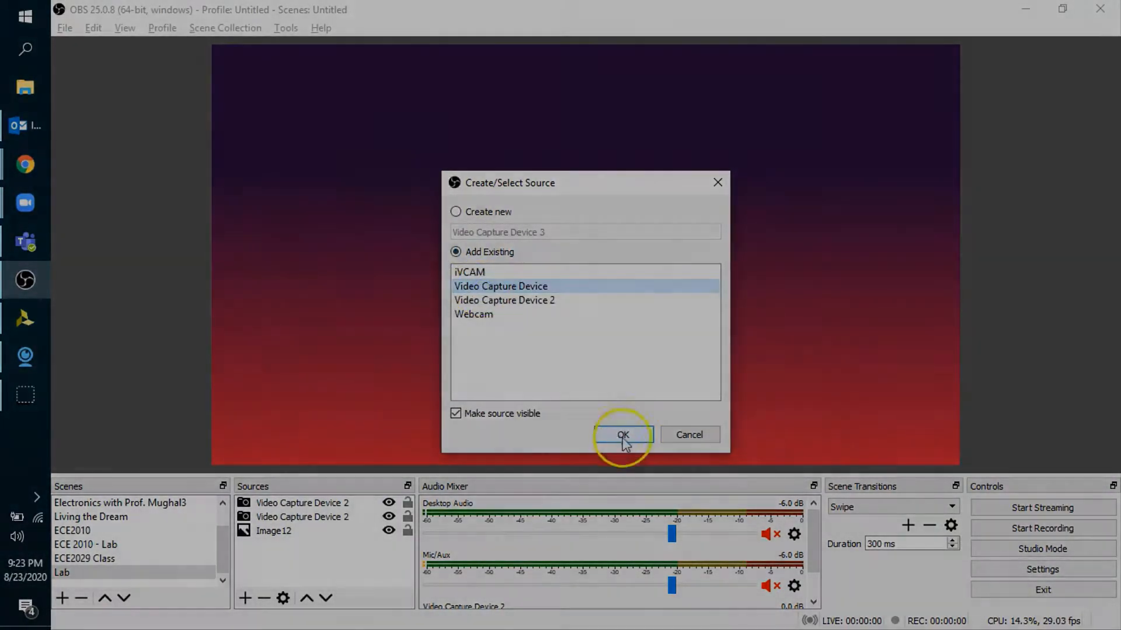
pyautogui.click(623, 435)
pyautogui.click(483, 202)
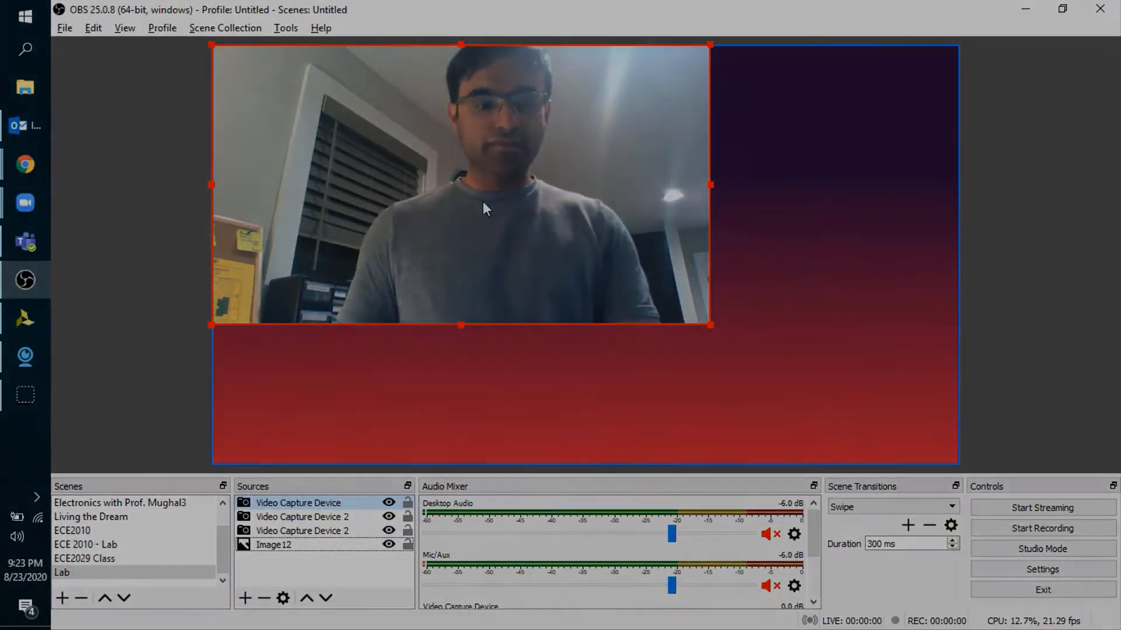
pyautogui.click(439, 187)
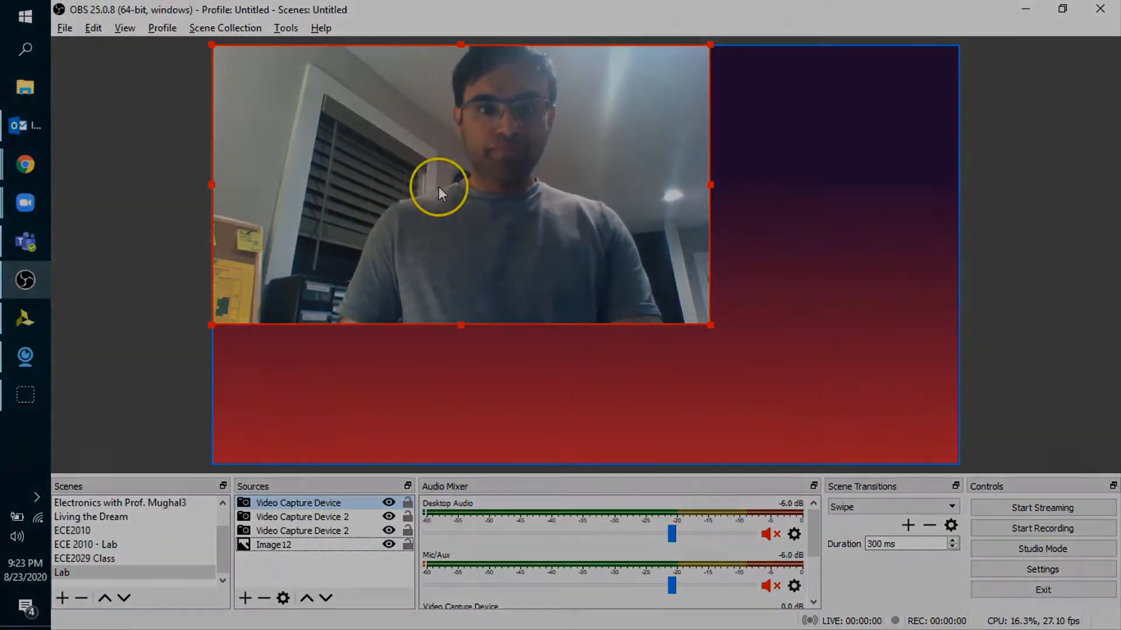
pyautogui.moveTo(439, 187); pyautogui.dragTo(453, 215)
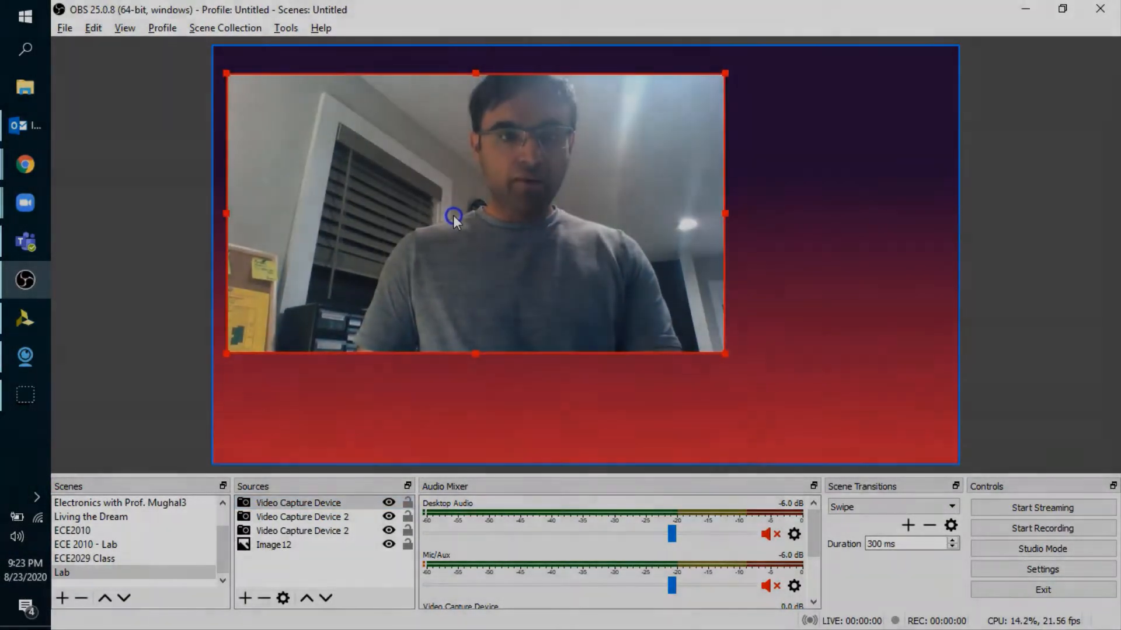
# Check the layout of the ECE 2010 - Lab scene and return to the Lab scene.
pyautogui.click(102, 578)
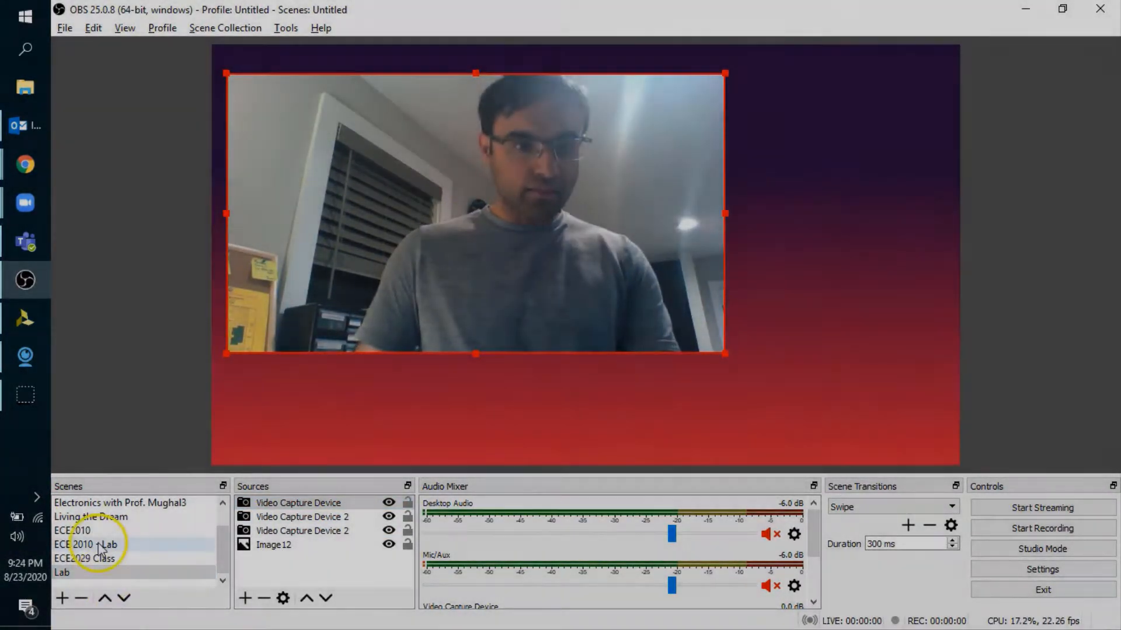
pyautogui.click(99, 549)
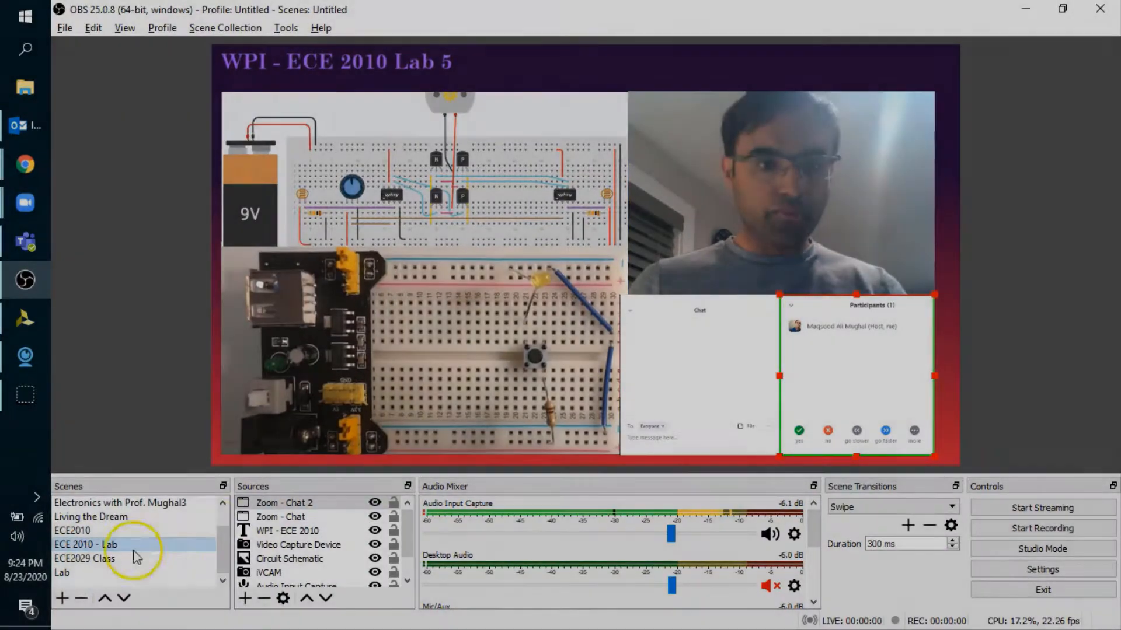
pyautogui.click(65, 573)
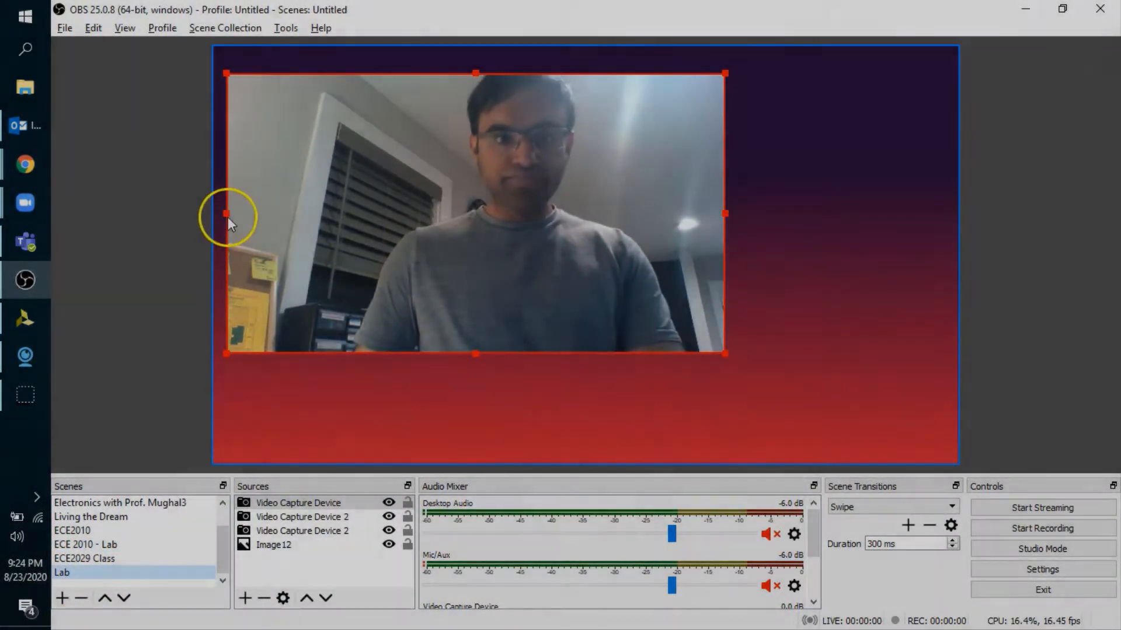
# Crop the left, bottom and right sides of the webcam image and move it into the canvas's upper-right corner.
pyautogui.moveTo(226, 215); pyautogui.dragTo(360, 213)
pyautogui.moveTo(544, 353); pyautogui.dragTo(519, 309)
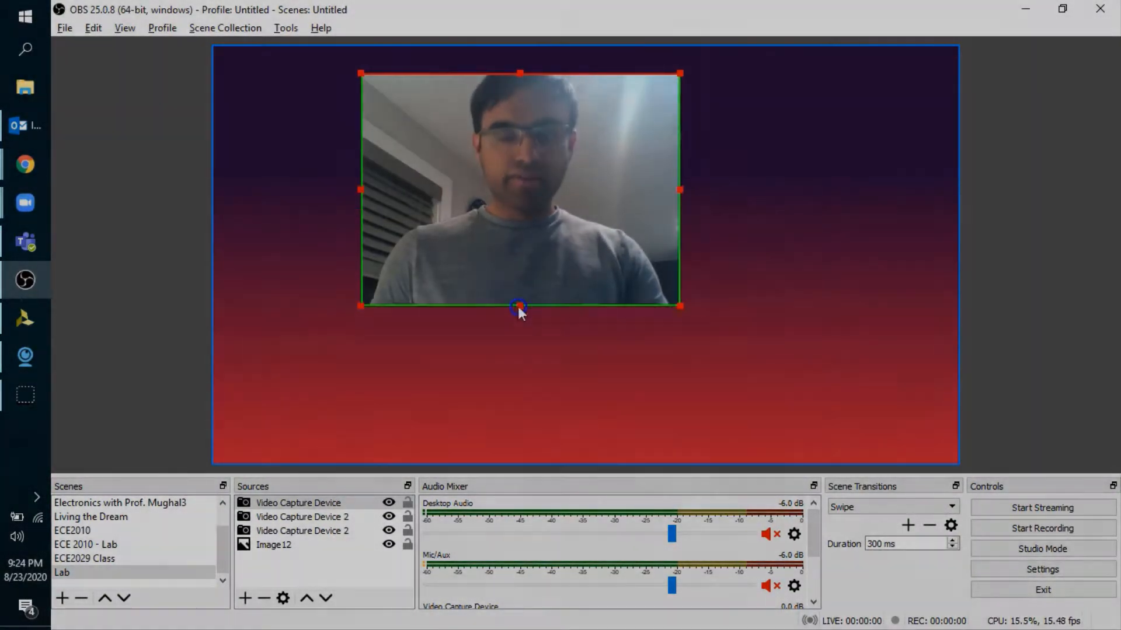
pyautogui.moveTo(362, 189); pyautogui.dragTo(387, 193)
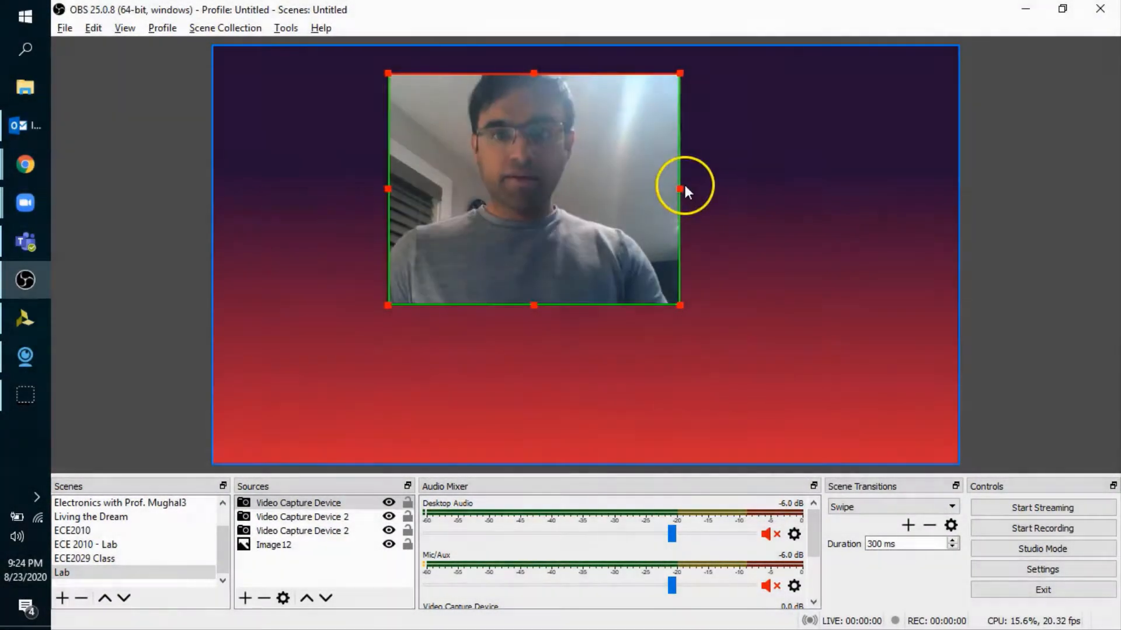
pyautogui.moveTo(681, 187); pyautogui.dragTo(668, 187)
pyautogui.moveTo(560, 199); pyautogui.dragTo(829, 195)
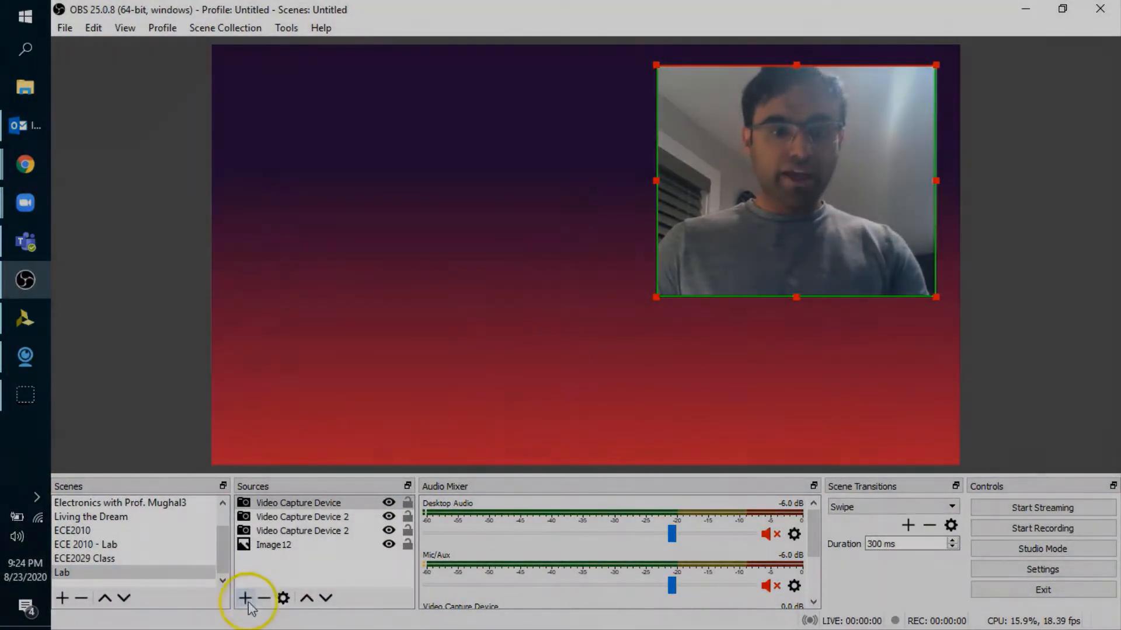
# Create a new Image source named schematic2 in the Lab scene.
pyautogui.click(245, 598)
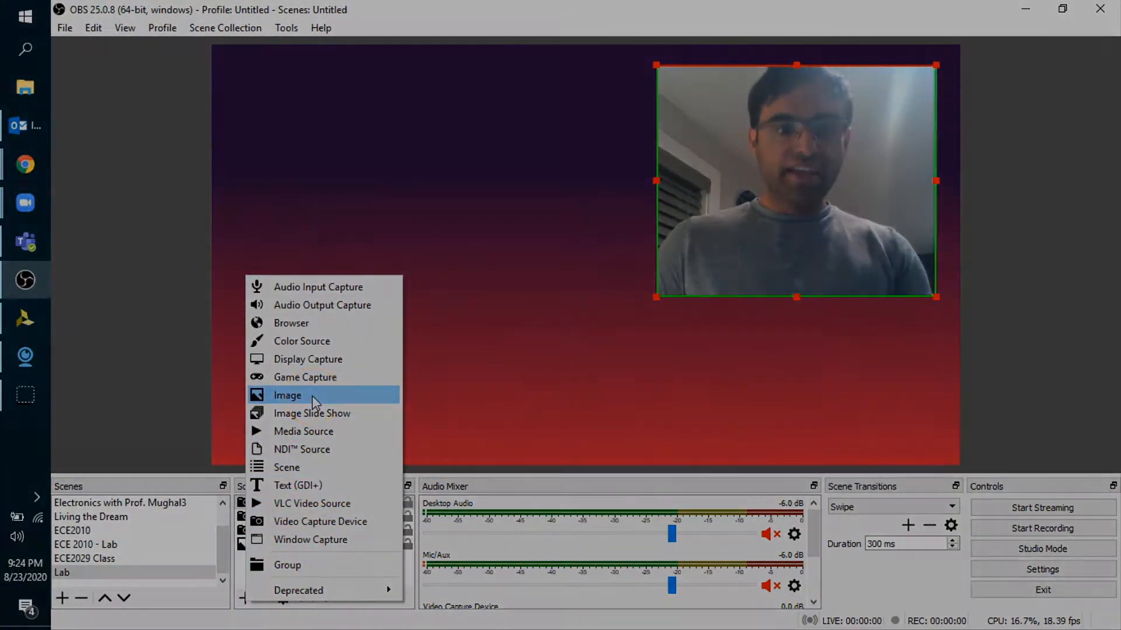
pyautogui.click(313, 397)
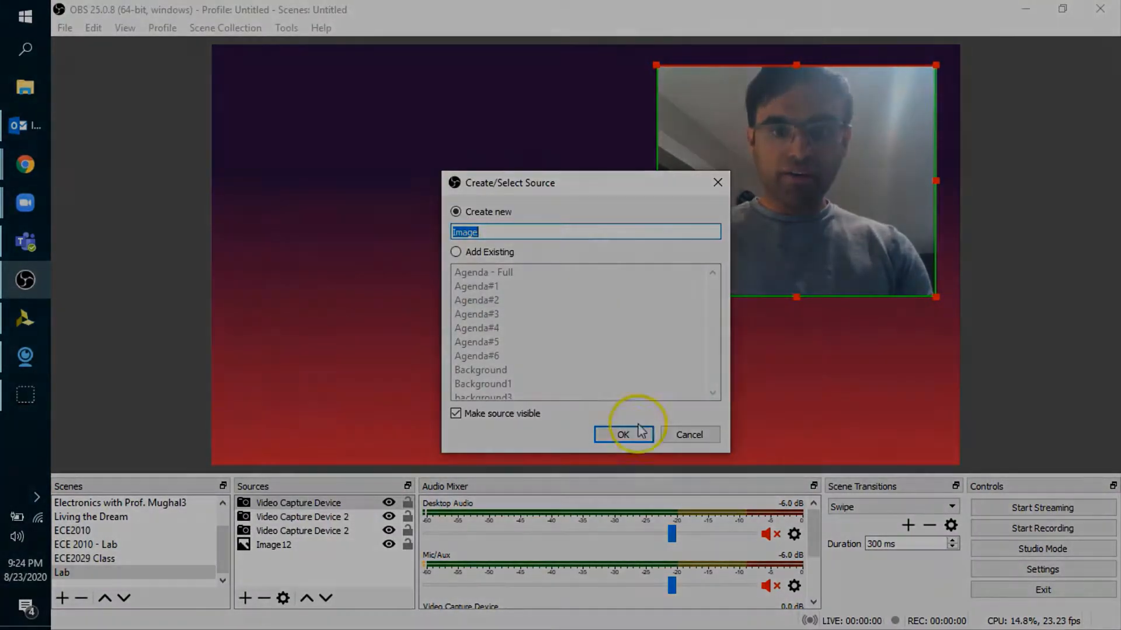
pyautogui.write('b')
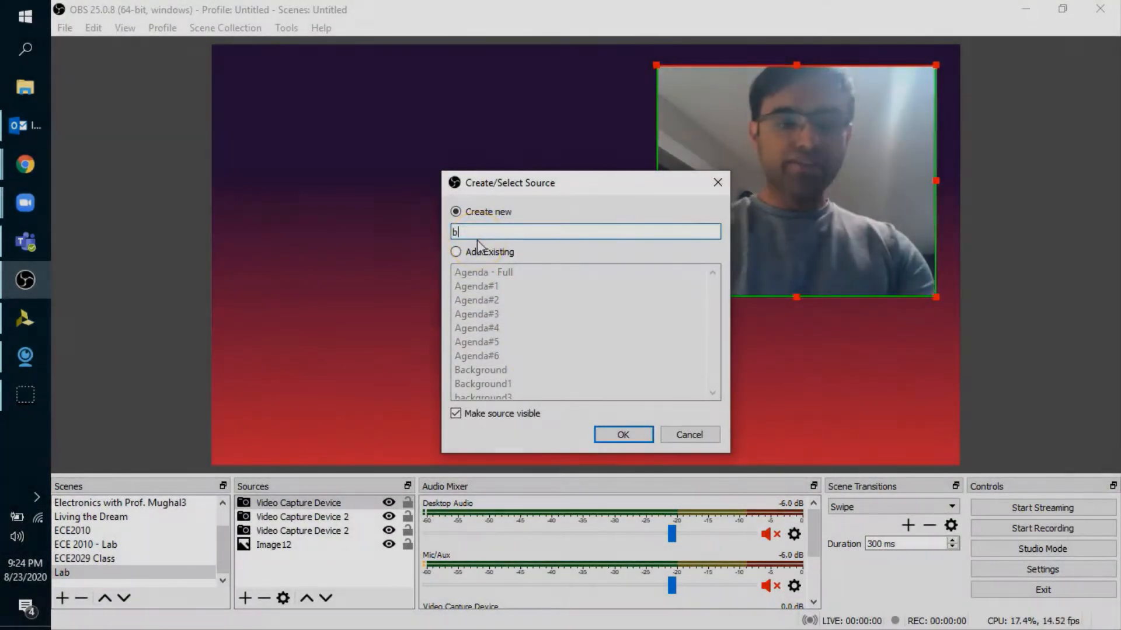
pyautogui.write('readboard')
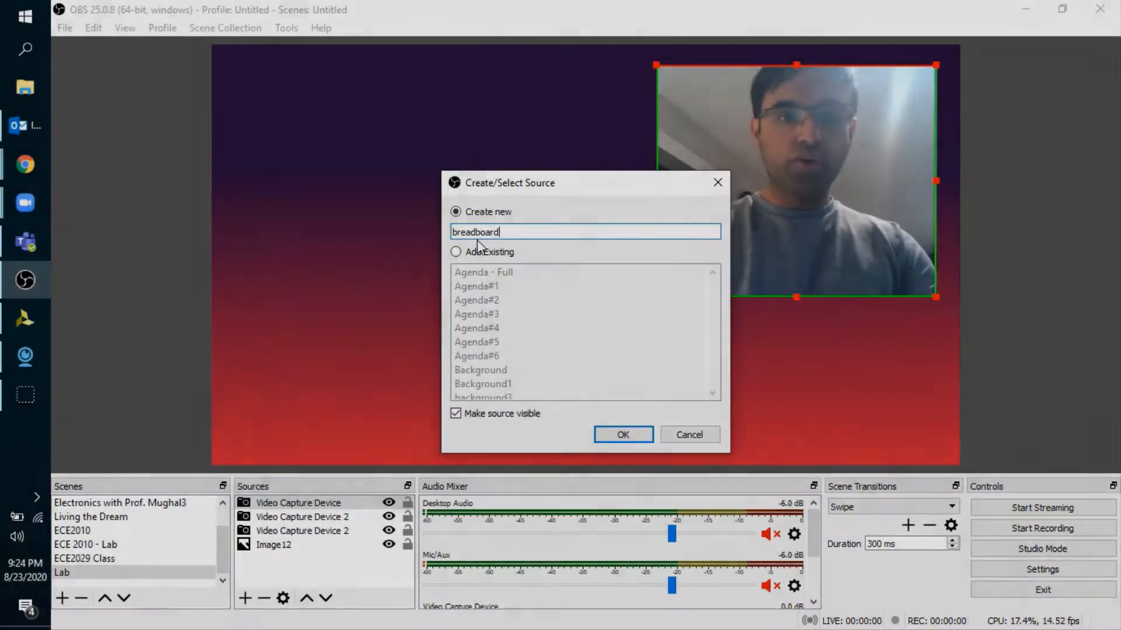
pyautogui.press('BackSpace')
pyautogui.press('BackSpace')
pyautogui.press('BackSpace')
pyautogui.press('BackSpace')
pyautogui.press('BackSpace')
pyautogui.press('BackSpace')
pyautogui.press('BackSpace')
pyautogui.press('BackSpace')
pyautogui.press('BackSpace')
pyautogui.write('sche')
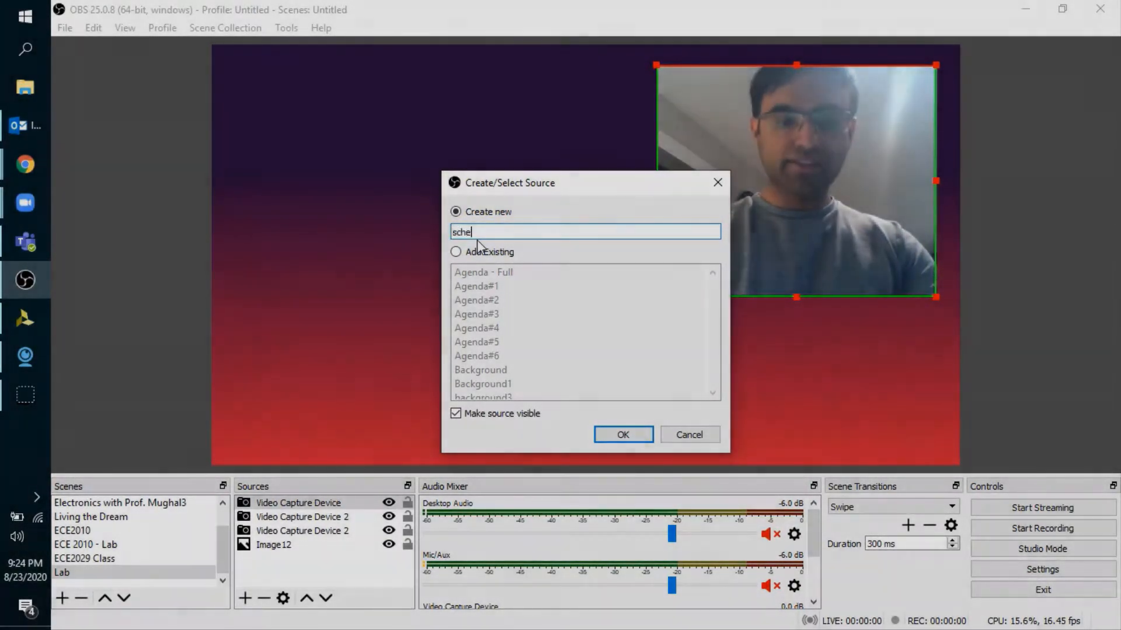
pyautogui.write('mat')
pyautogui.press('BackSpace')
pyautogui.write('atic2')
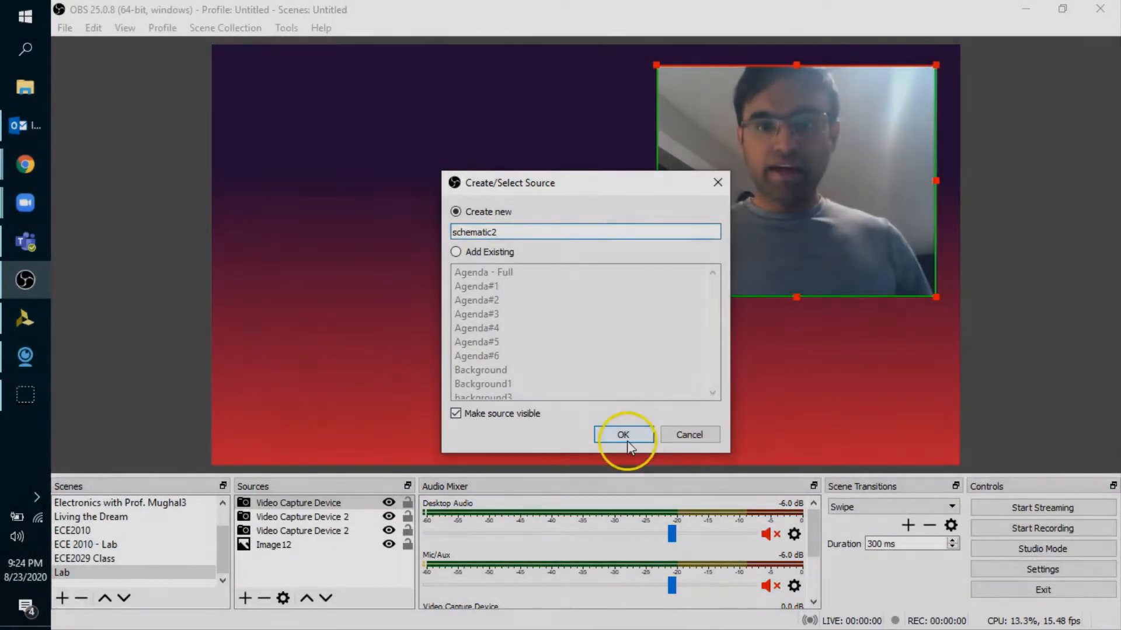
pyautogui.click(625, 438)
# Load the image ECE2010 Lab 5 Solar Tracker.png from the Downloads folder into the schematic2 source.
pyautogui.click(840, 433)
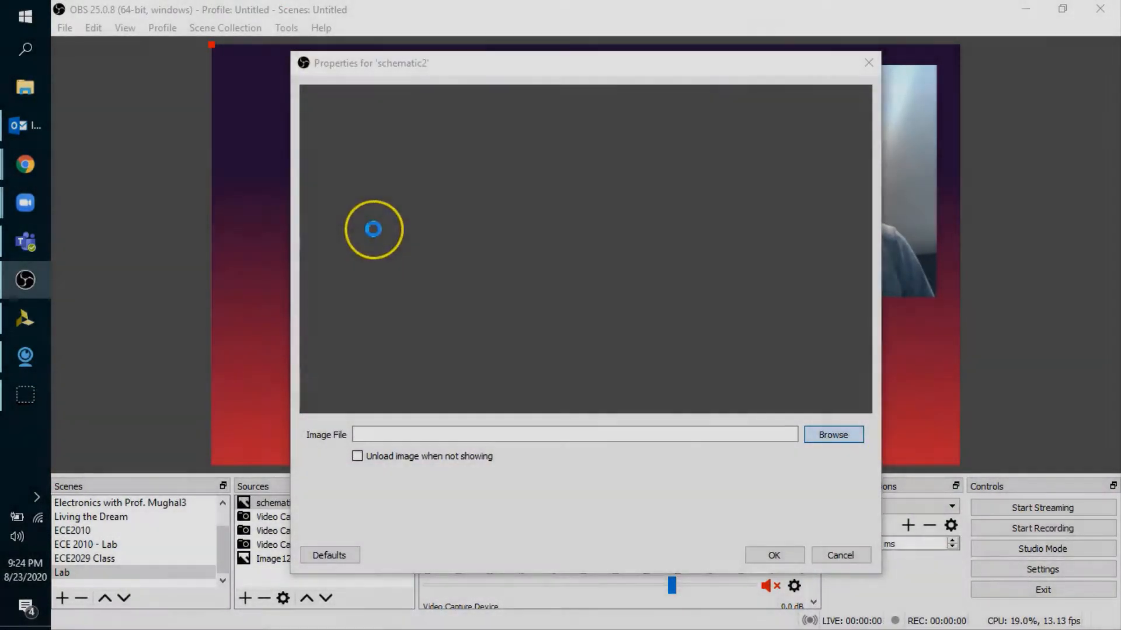
pyautogui.click(669, 486)
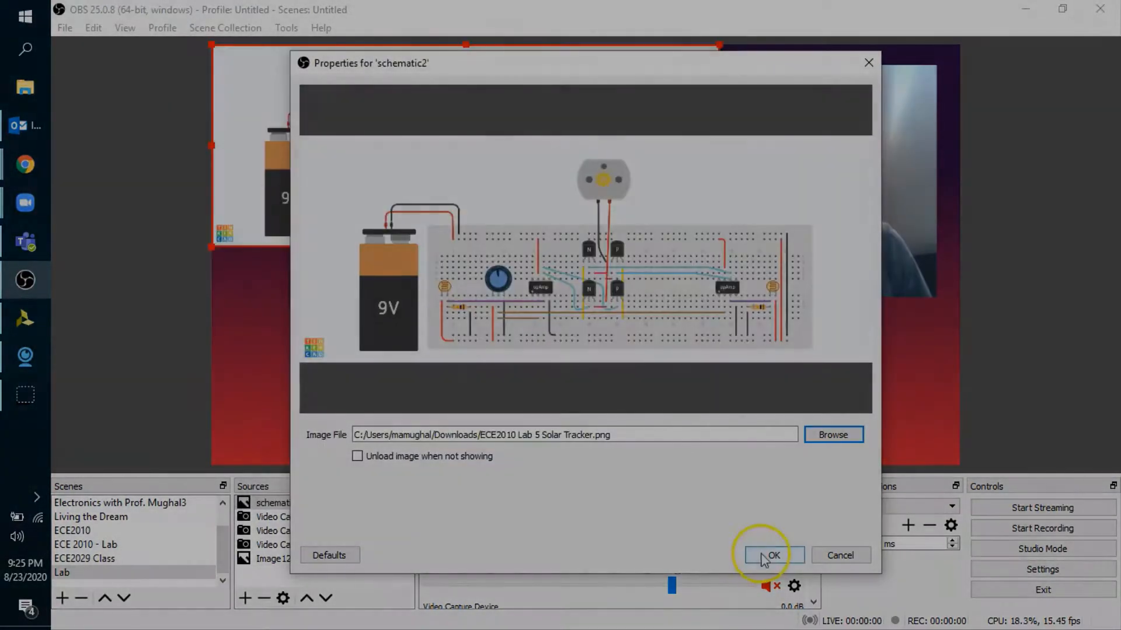
pyautogui.click(765, 557)
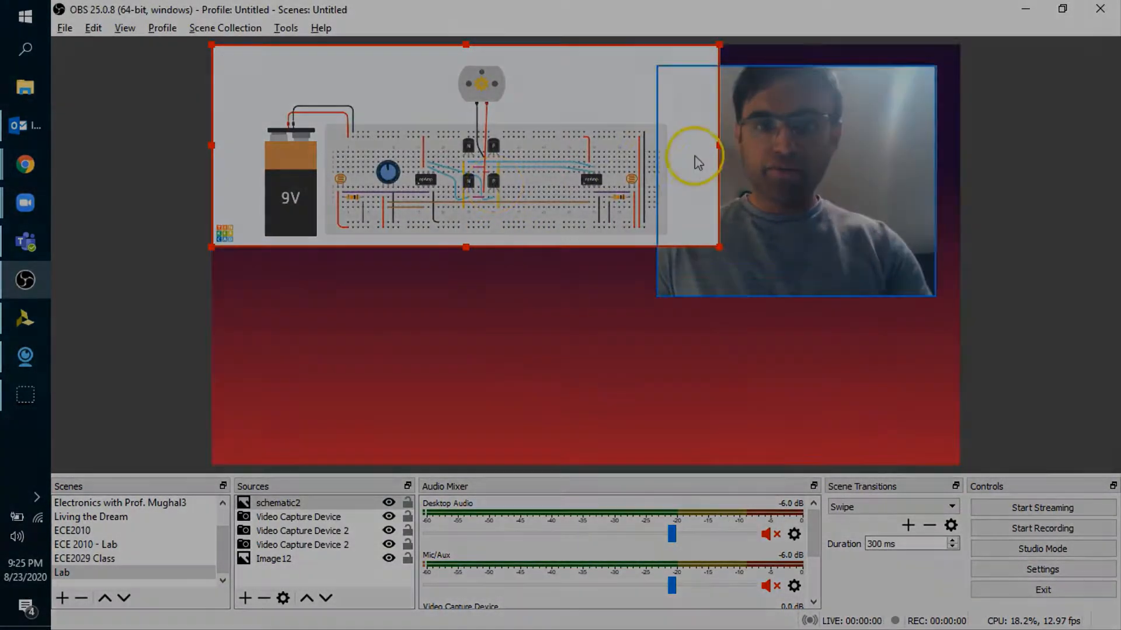
# Crop all four sides of the schematic image and enlarge it to fill the space beside the webcam, with both top edges aligned.
pyautogui.moveTo(718, 146); pyautogui.dragTo(655, 146)
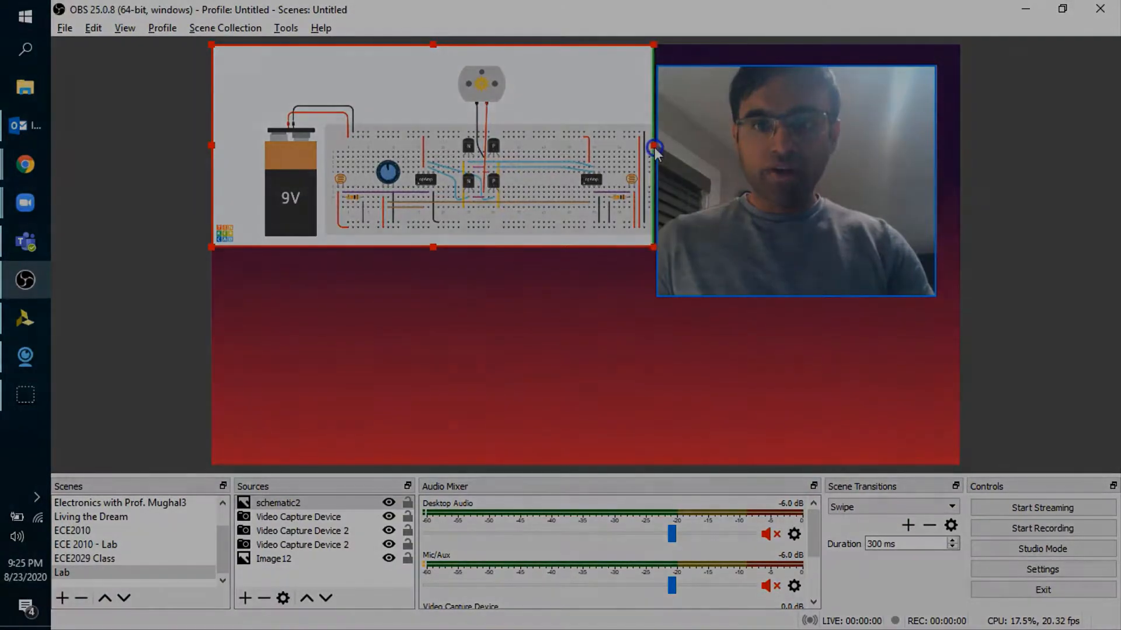
pyautogui.moveTo(437, 45); pyautogui.dragTo(433, 74)
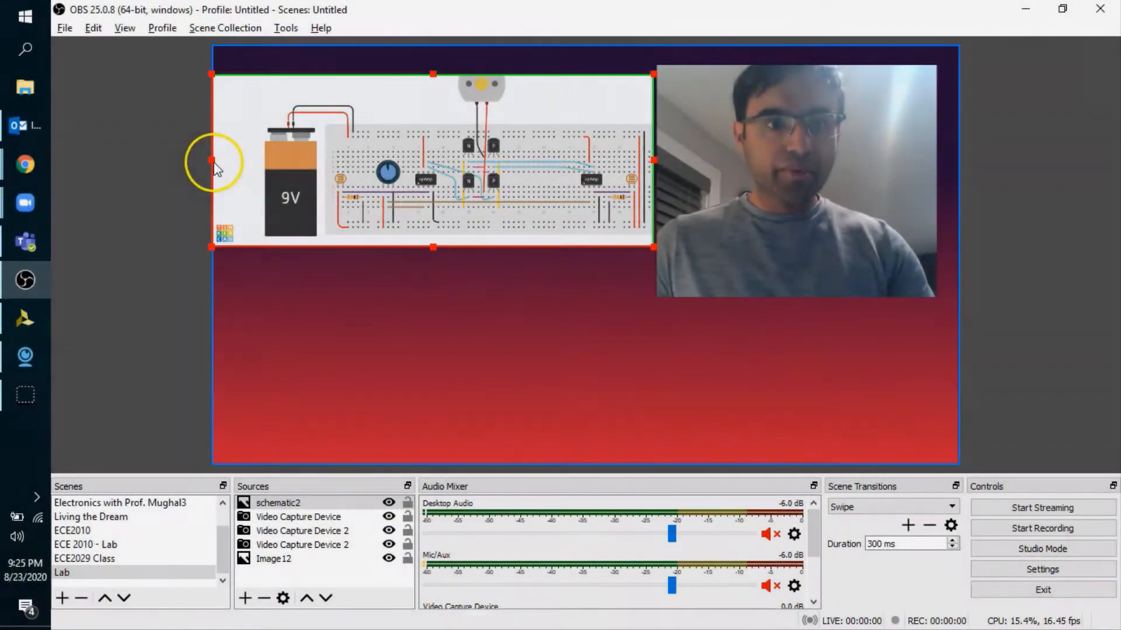
pyautogui.moveTo(211, 160); pyautogui.dragTo(262, 167)
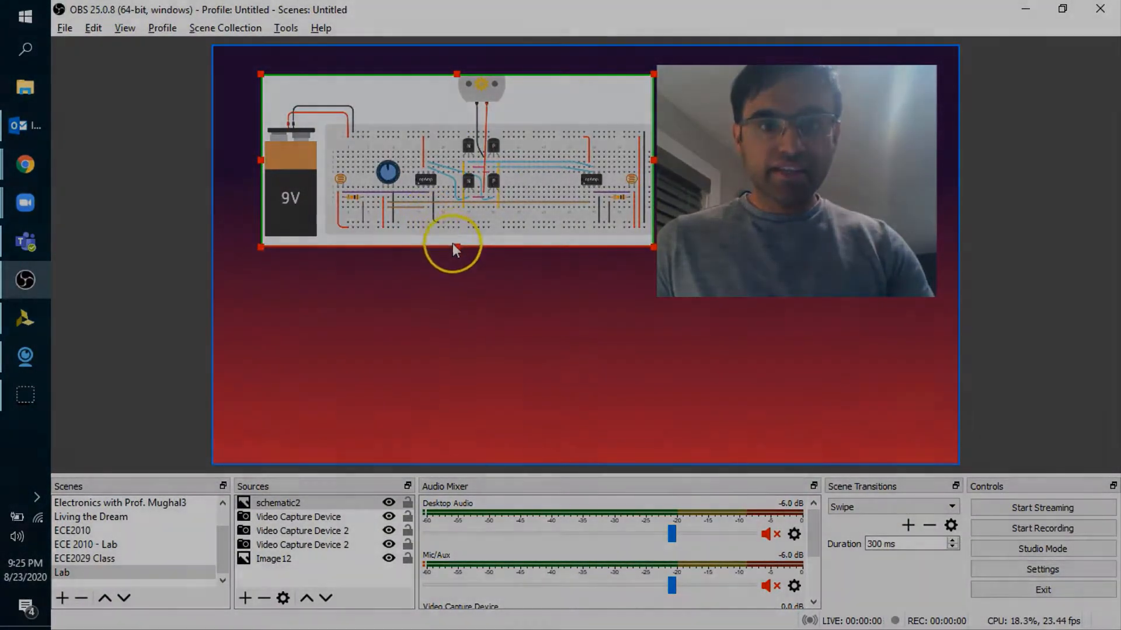
pyautogui.moveTo(456, 246); pyautogui.dragTo(458, 227)
pyautogui.moveTo(261, 226); pyautogui.dragTo(250, 243)
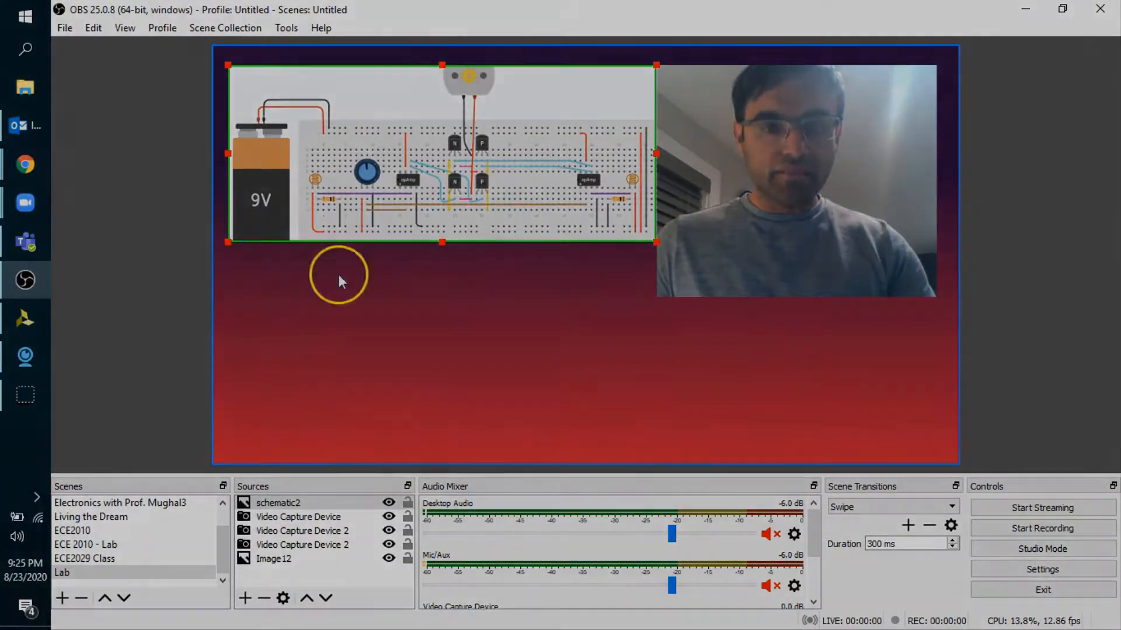
pyautogui.click(406, 300)
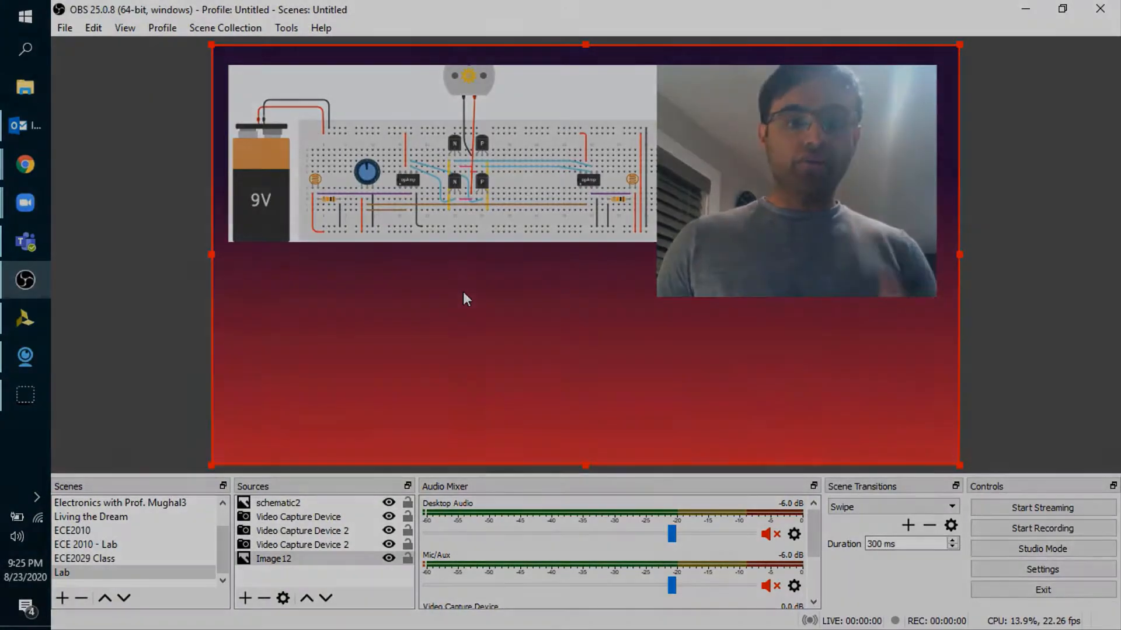
# Create a new Video Capture Device source named iVCAM3 in the Lab scene.
pyautogui.click(248, 598)
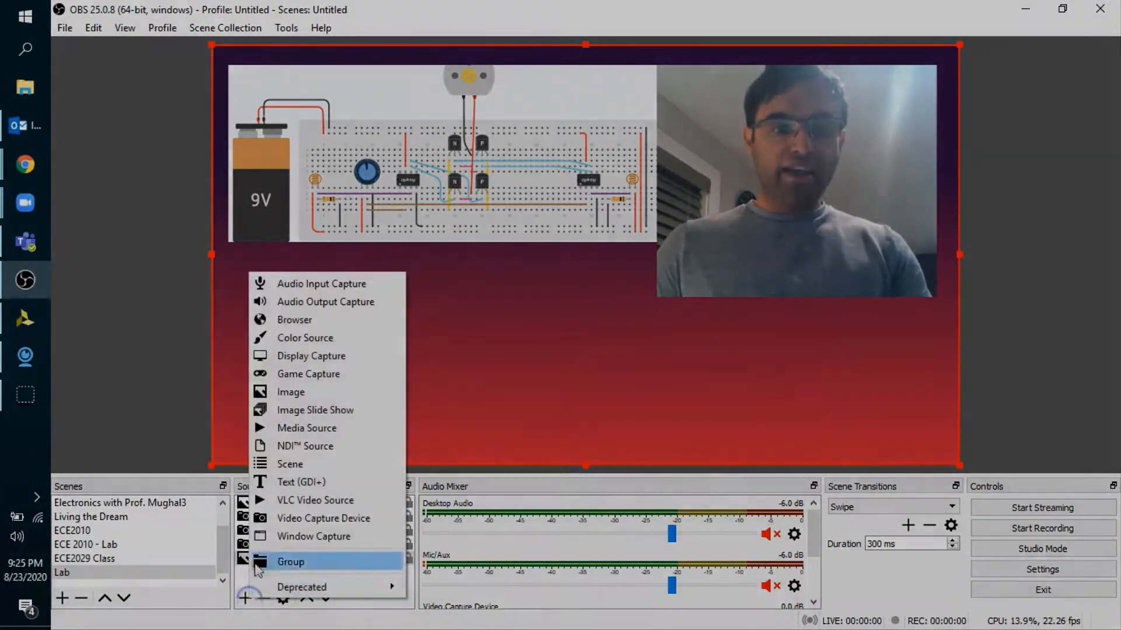
pyautogui.click(292, 527)
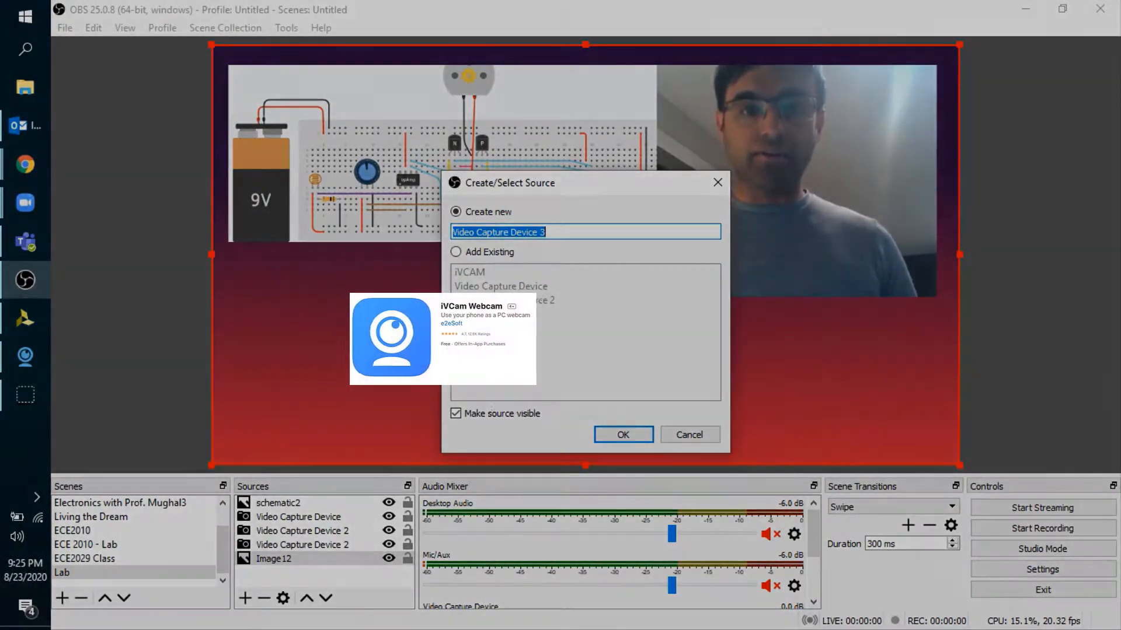
pyautogui.write('iV')
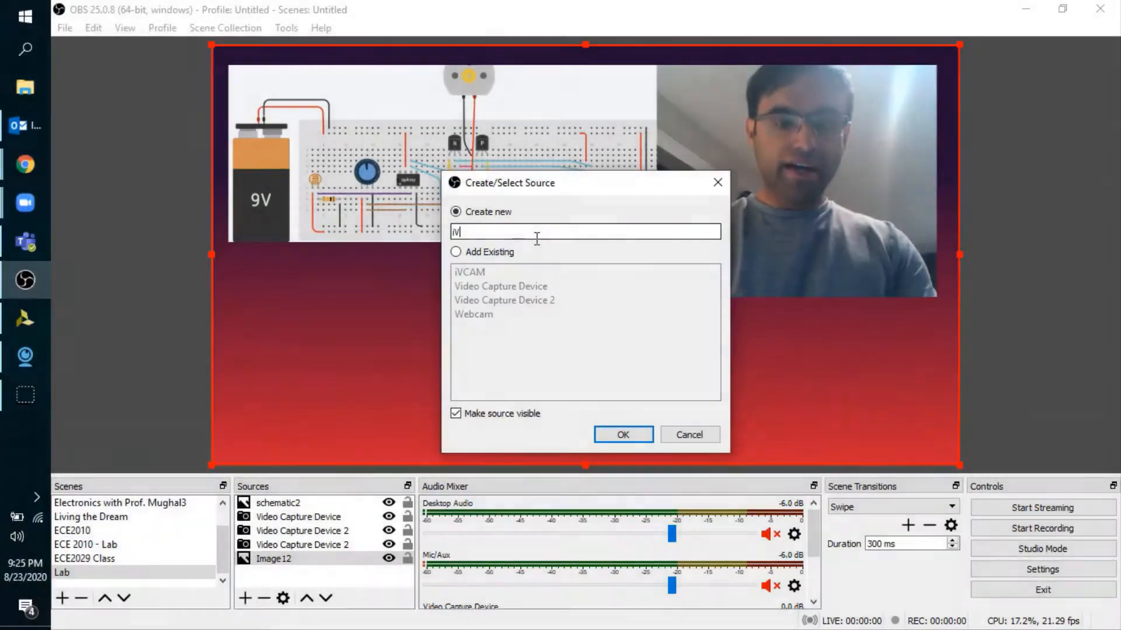
pyautogui.write('CAM3')
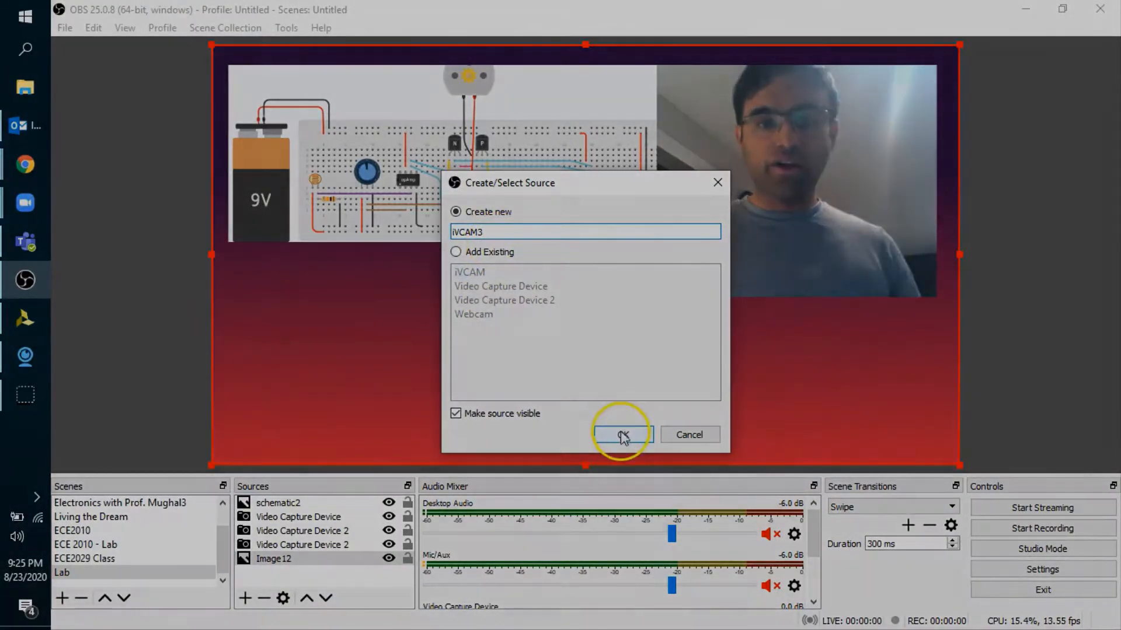
pyautogui.click(622, 436)
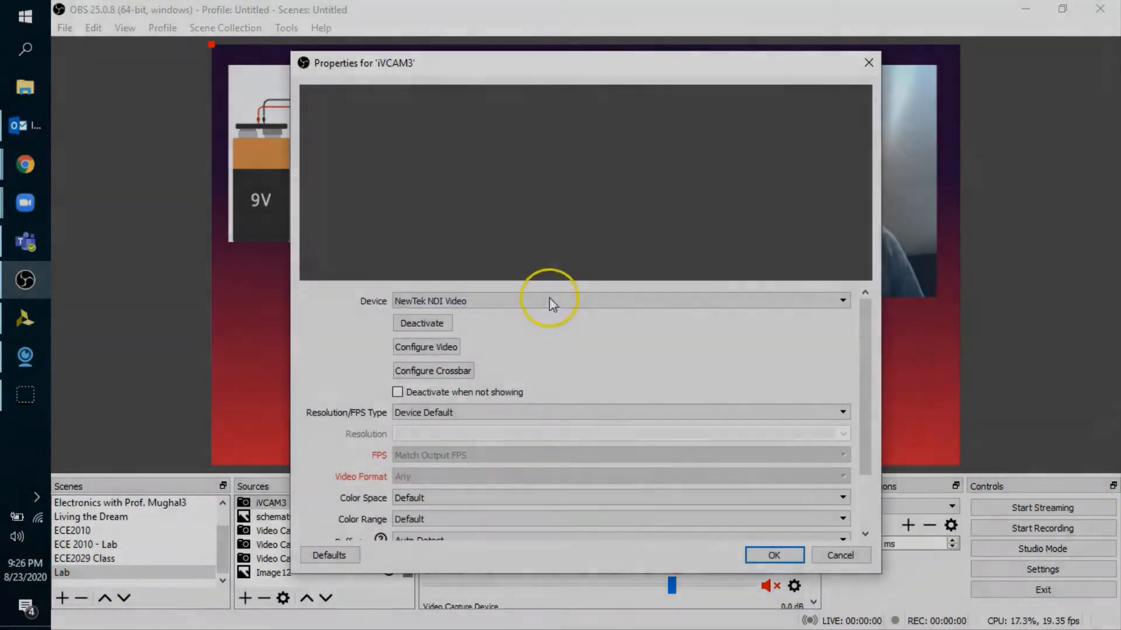
# Set the iVCAM3 source's device to e2eSoft iVCam and accept its properties.
pyautogui.click(551, 303)
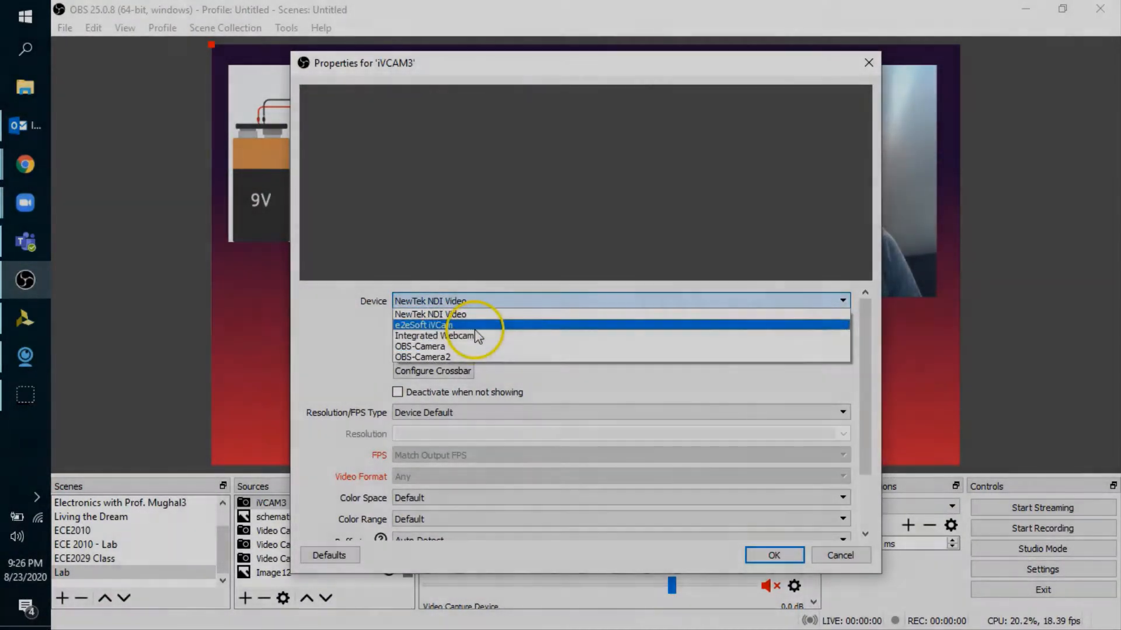
pyautogui.click(475, 328)
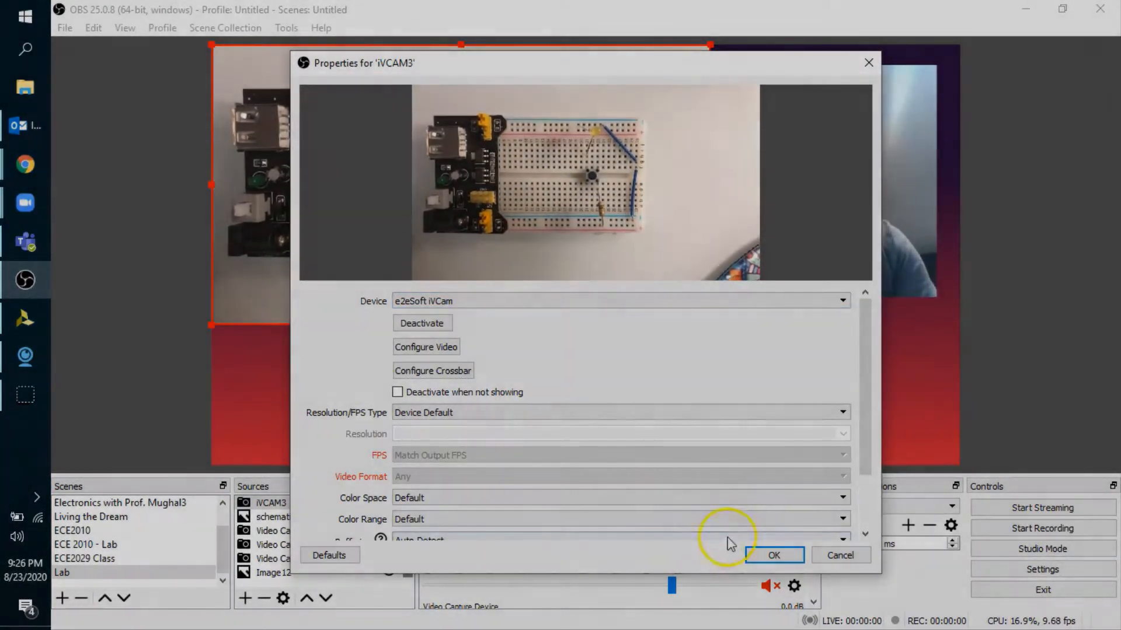
pyautogui.click(770, 557)
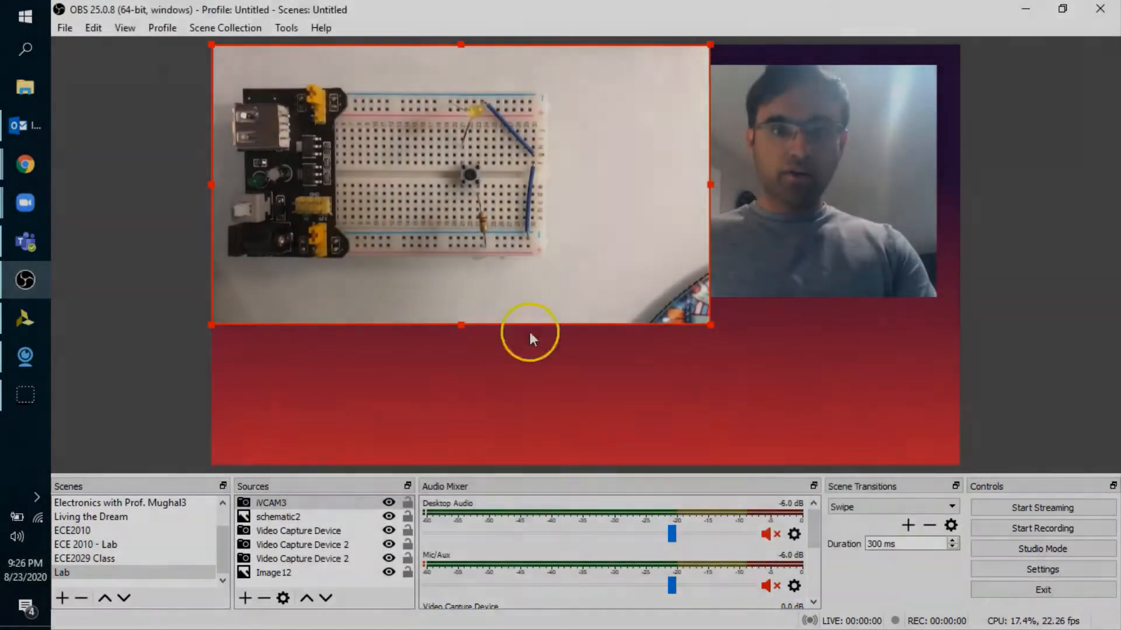
# Crop the iVCAM3 breadboard image and fit it at the schematic's width directly below the schematic.
pyautogui.moveTo(479, 240); pyautogui.dragTo(543, 337)
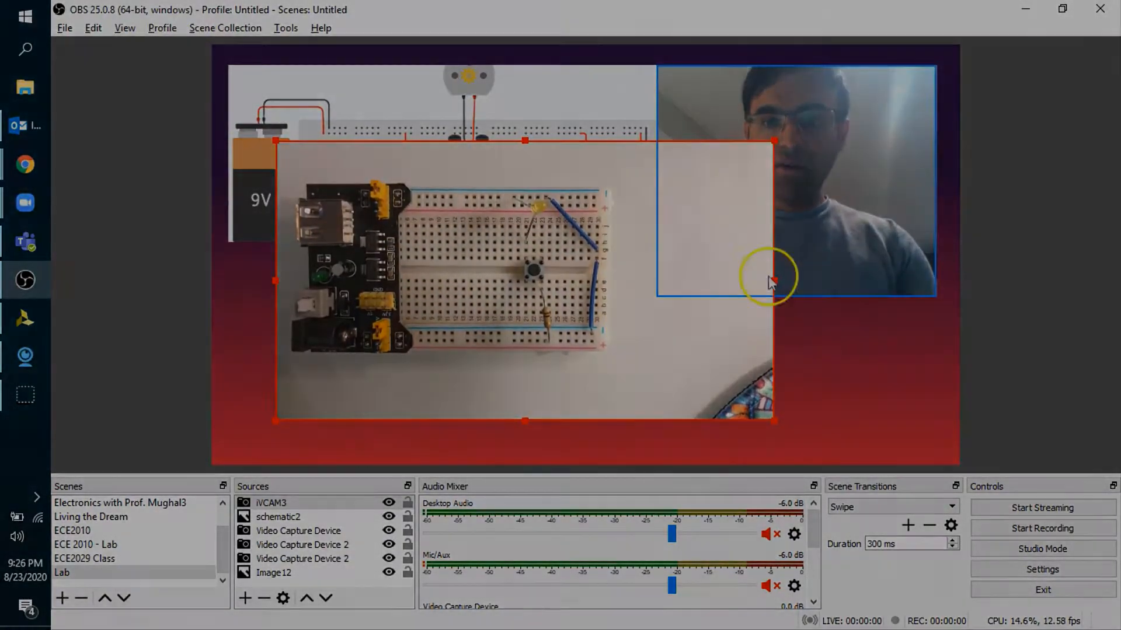
pyautogui.moveTo(774, 279); pyautogui.dragTo(658, 280)
# Trim the upper edges of the schematic and the breadboard camera image, keeping the two stacked without a gap.
pyautogui.rightClick(426, 125)
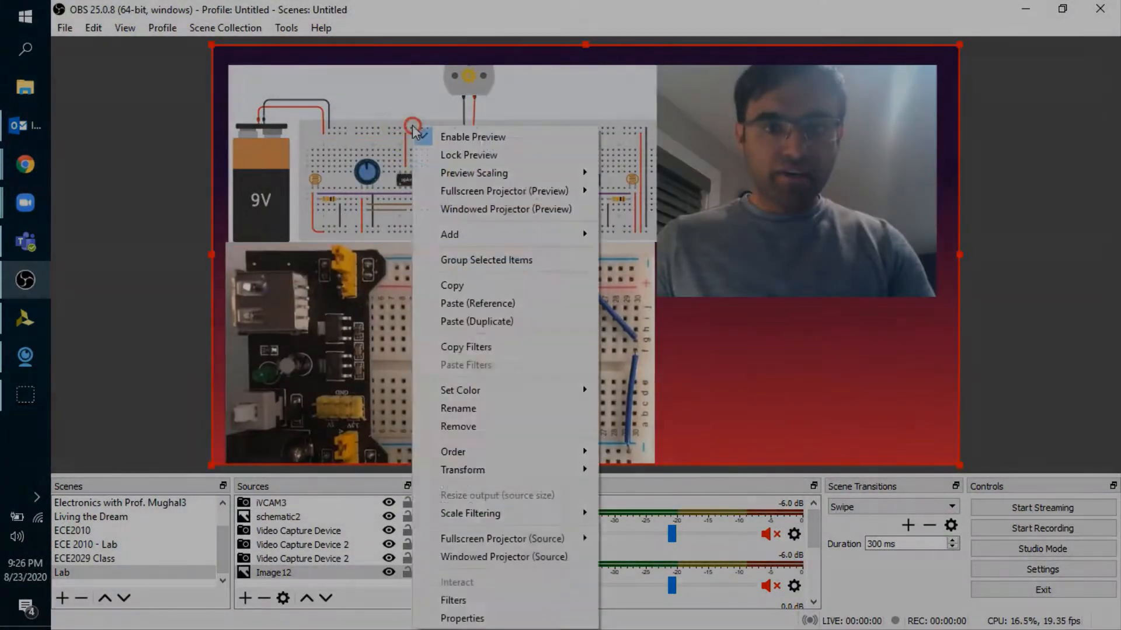
pyautogui.click(396, 132)
pyautogui.click(395, 128)
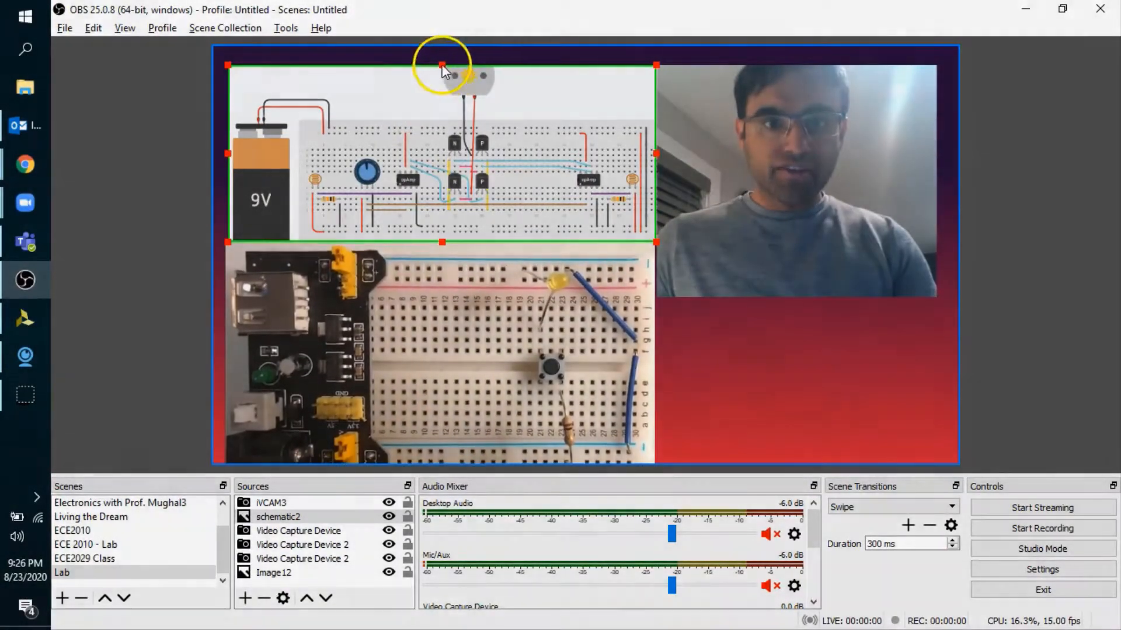
pyautogui.moveTo(442, 66); pyautogui.dragTo(443, 76)
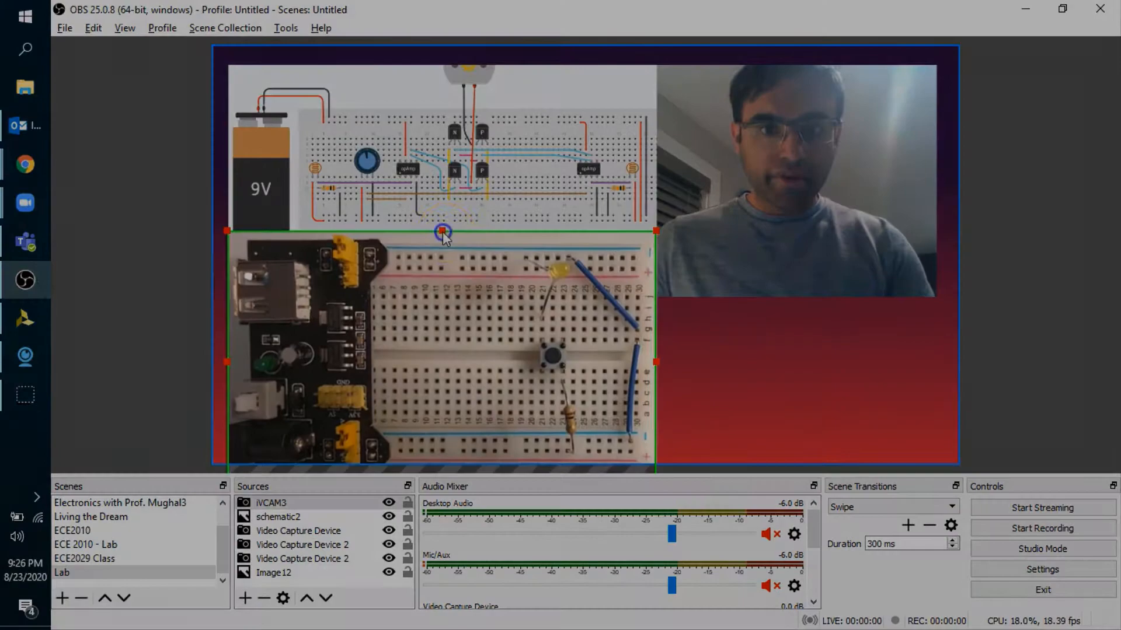
pyautogui.moveTo(442, 232); pyautogui.dragTo(443, 239)
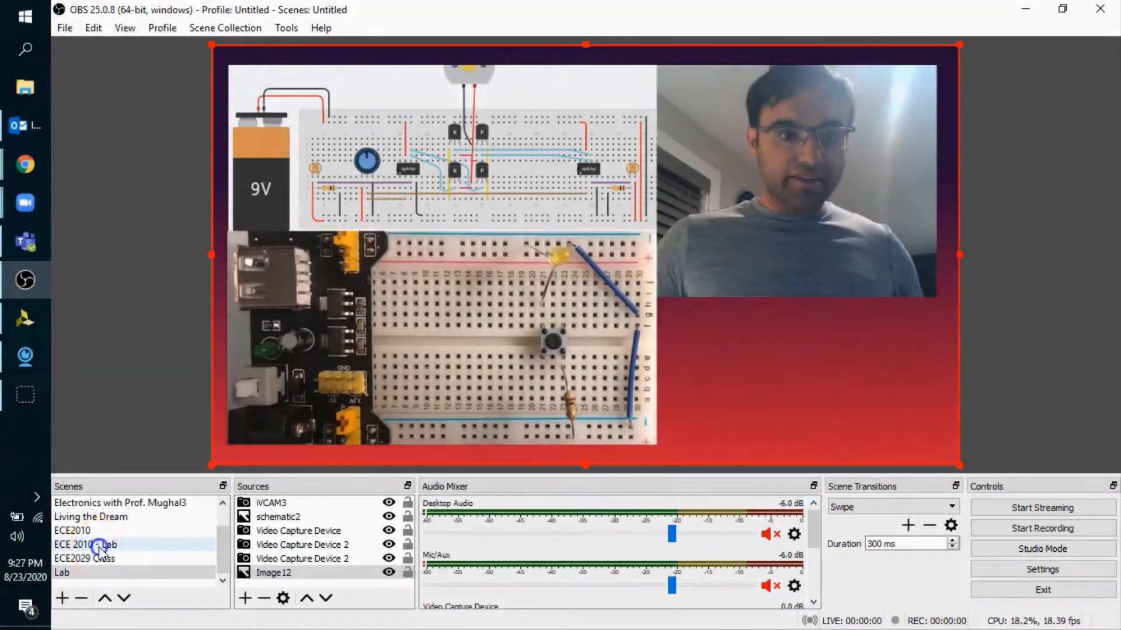
# View the finished ECE 2010 - Lab scene for reference and switch to the Zoom Meeting window.
pyautogui.click(100, 548)
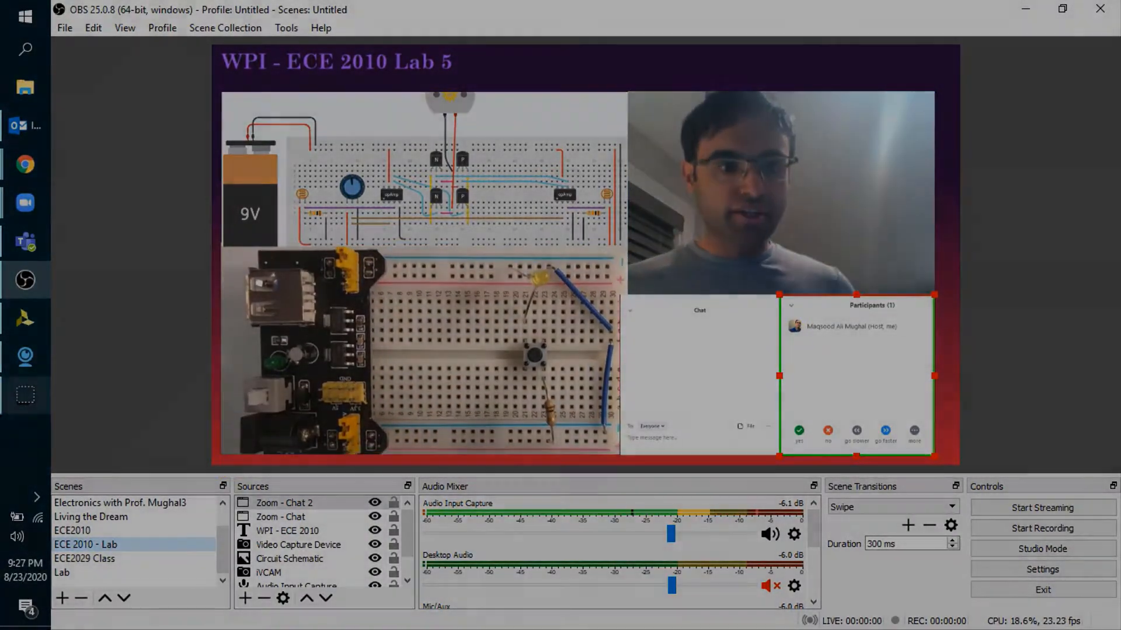
pyautogui.moveTo(17, 201)
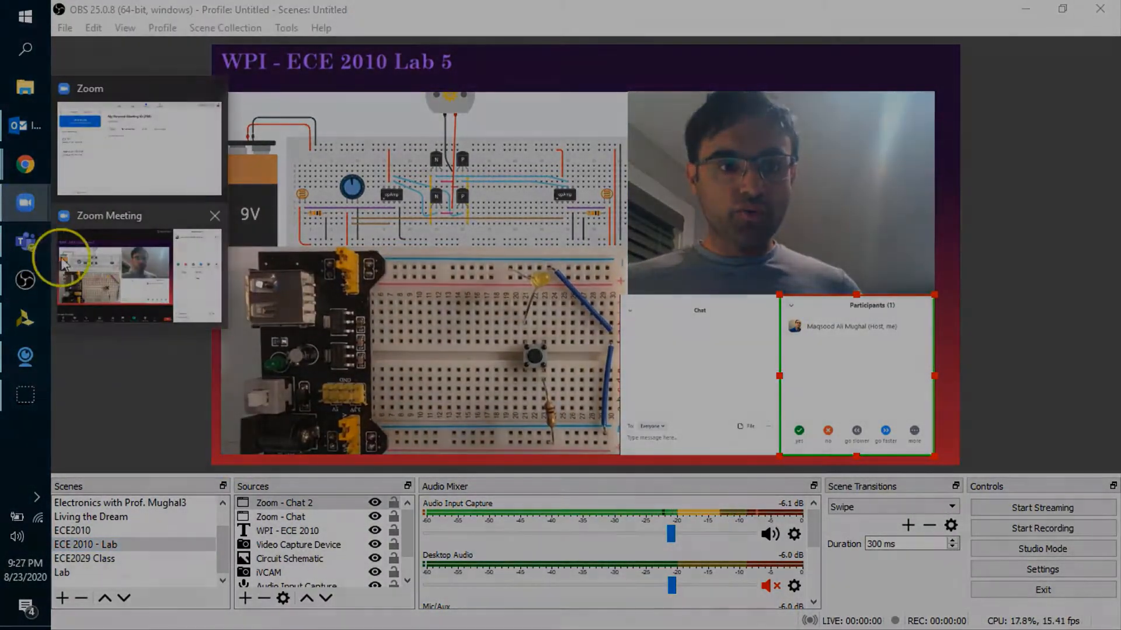
pyautogui.click(95, 247)
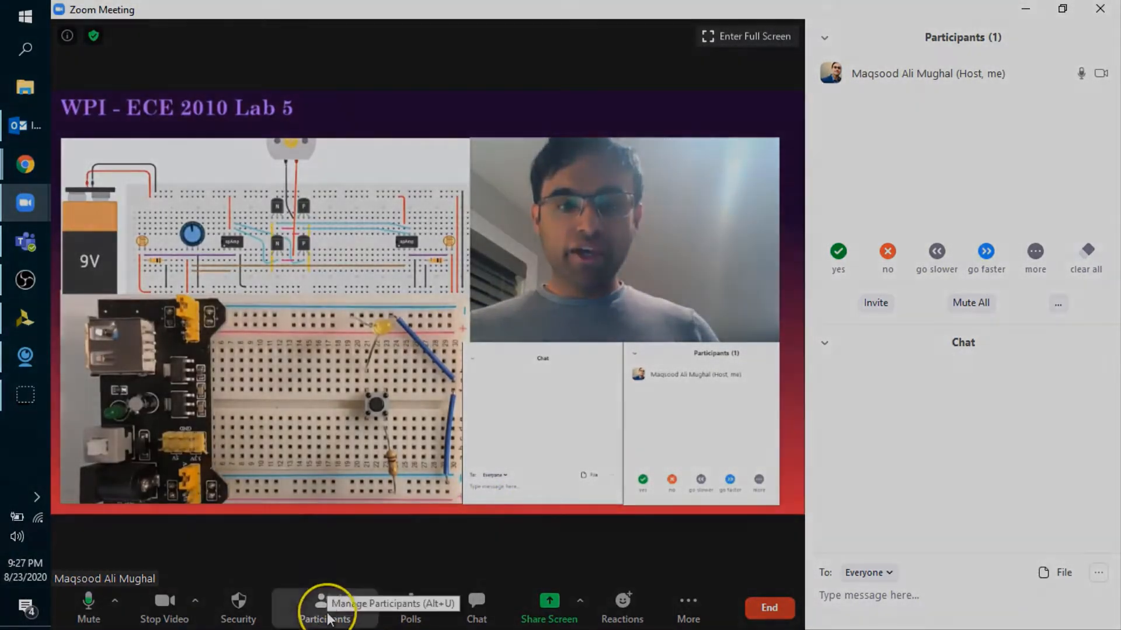
# Hide and reshow the Participants and Chat panels in the Zoom meeting.
pyautogui.click(327, 613)
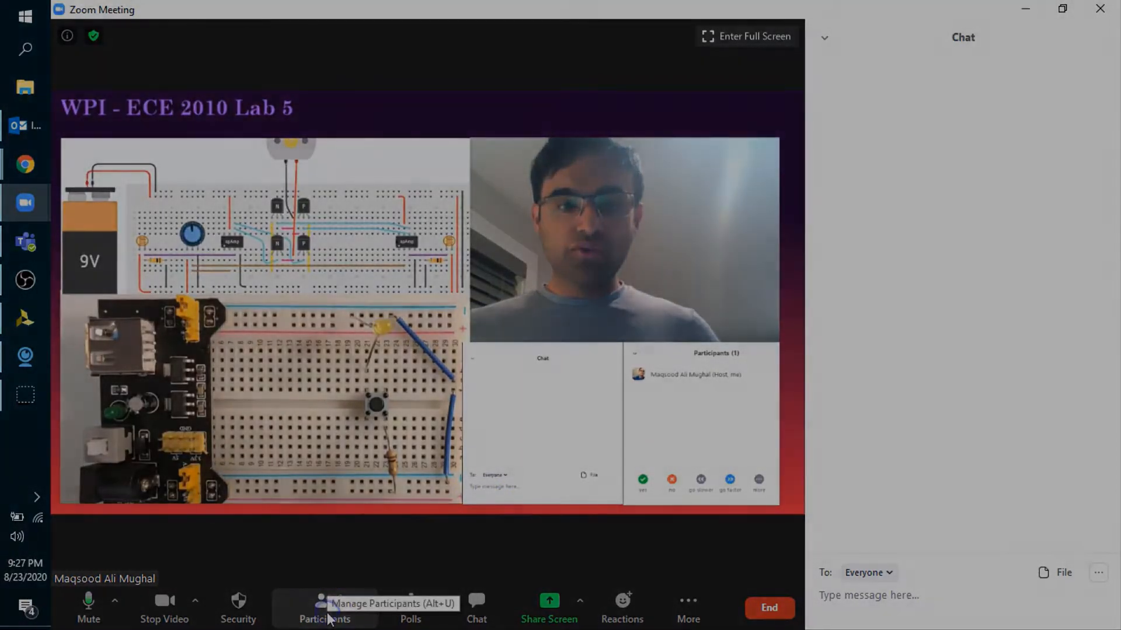
pyautogui.click(327, 613)
pyautogui.click(464, 610)
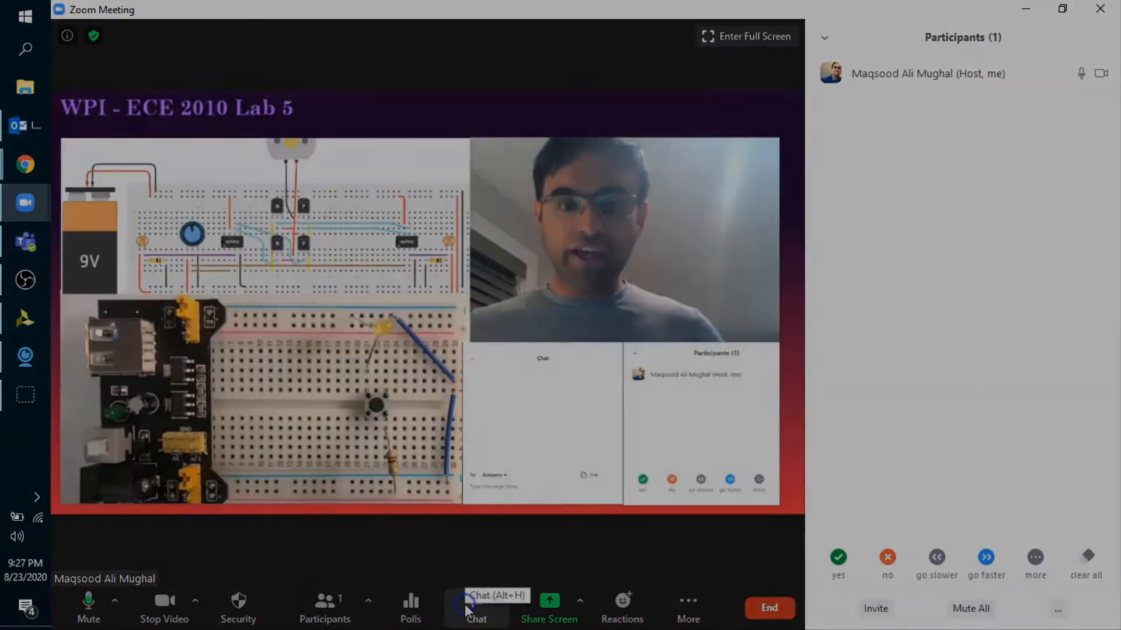
pyautogui.click(466, 606)
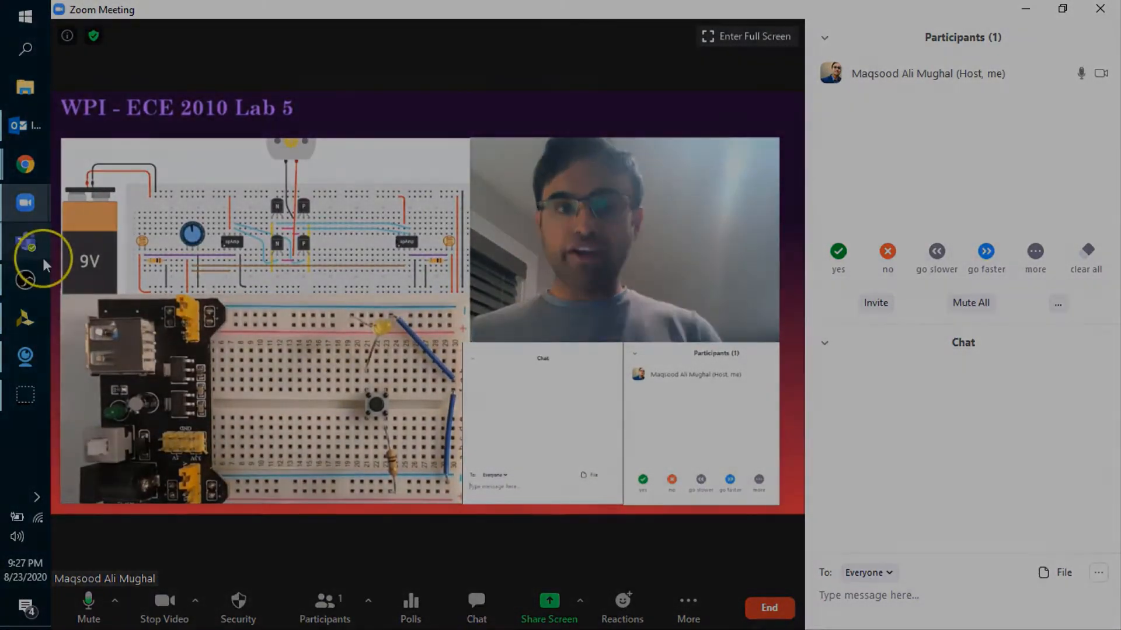
# Switch back to OBS and create a new Window Capture source named Zoom - Chat4 in the Lab scene.
pyautogui.click(21, 282)
pyautogui.click(292, 532)
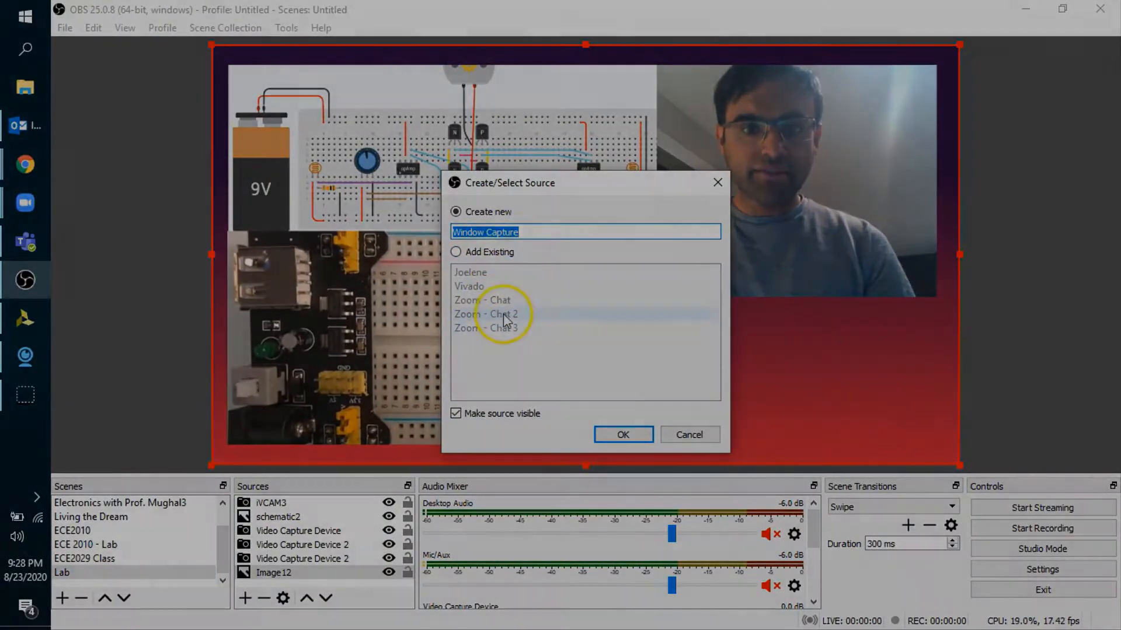
pyautogui.write('Zoo')
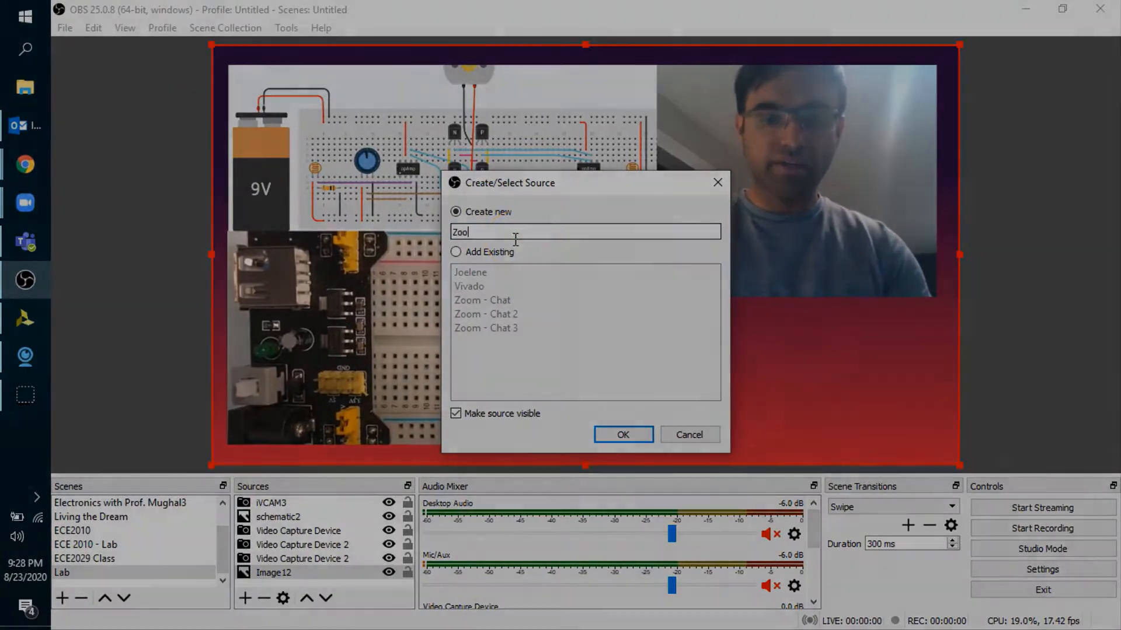
pyautogui.write('m - Chat4')
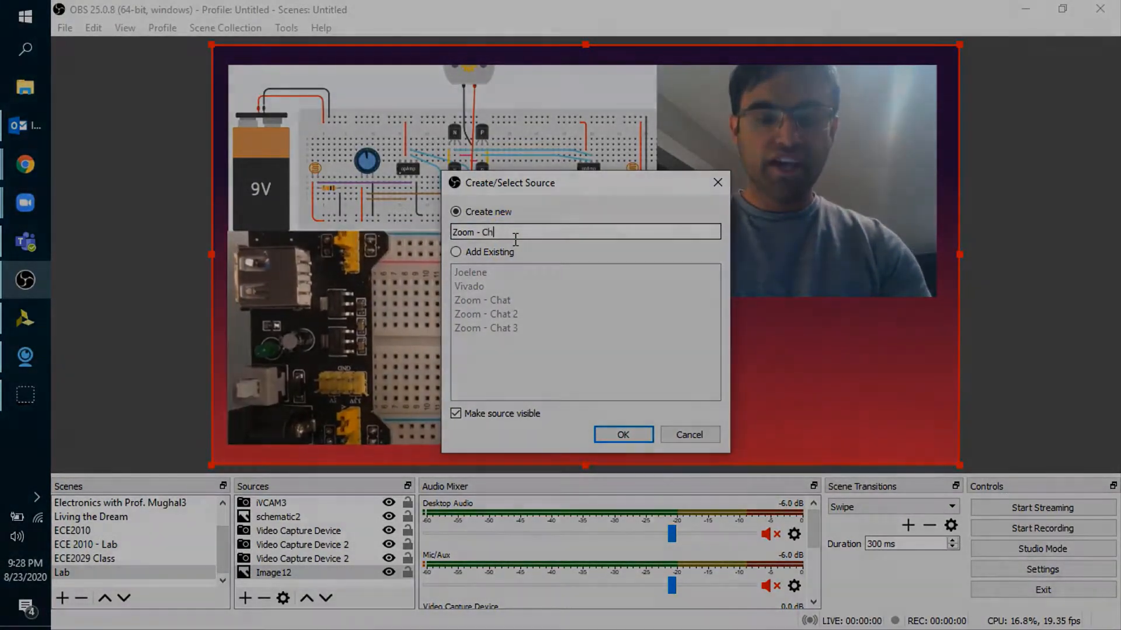
pyautogui.click(624, 435)
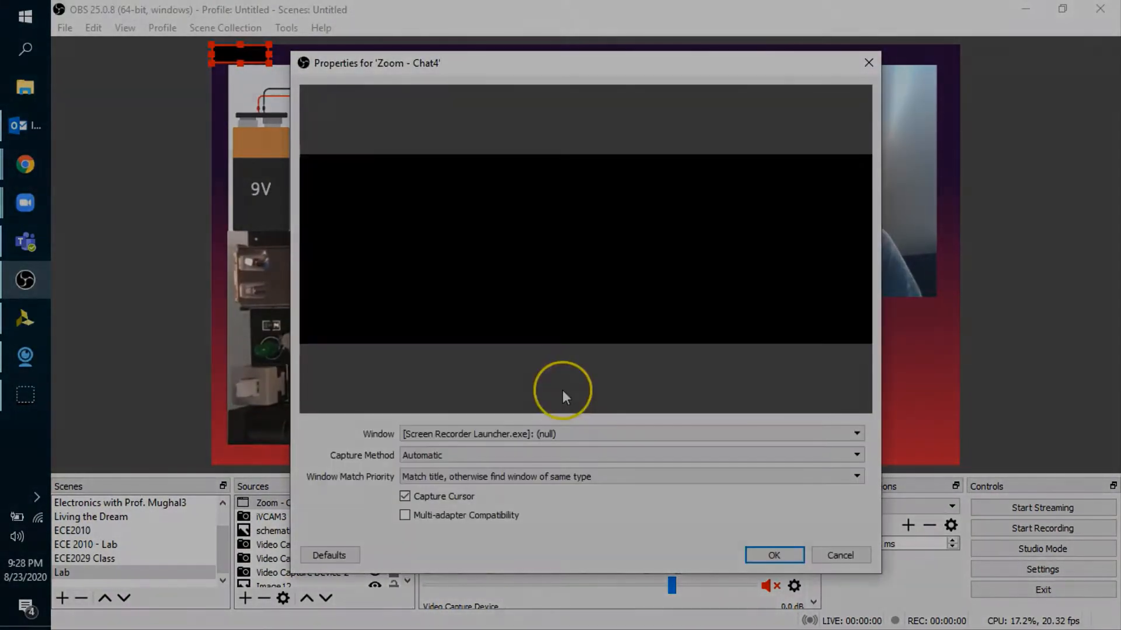
# Set the Zoom - Chat4 source to capture the Zoom Meeting window and accept its properties.
pyautogui.click(568, 433)
pyautogui.click(483, 464)
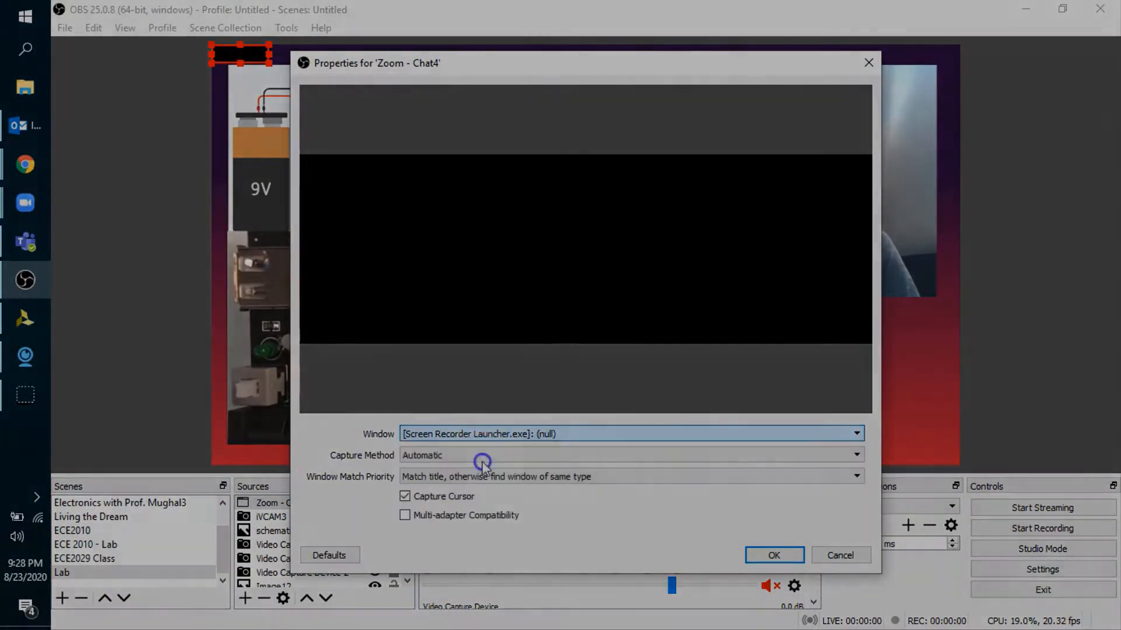
pyautogui.click(774, 555)
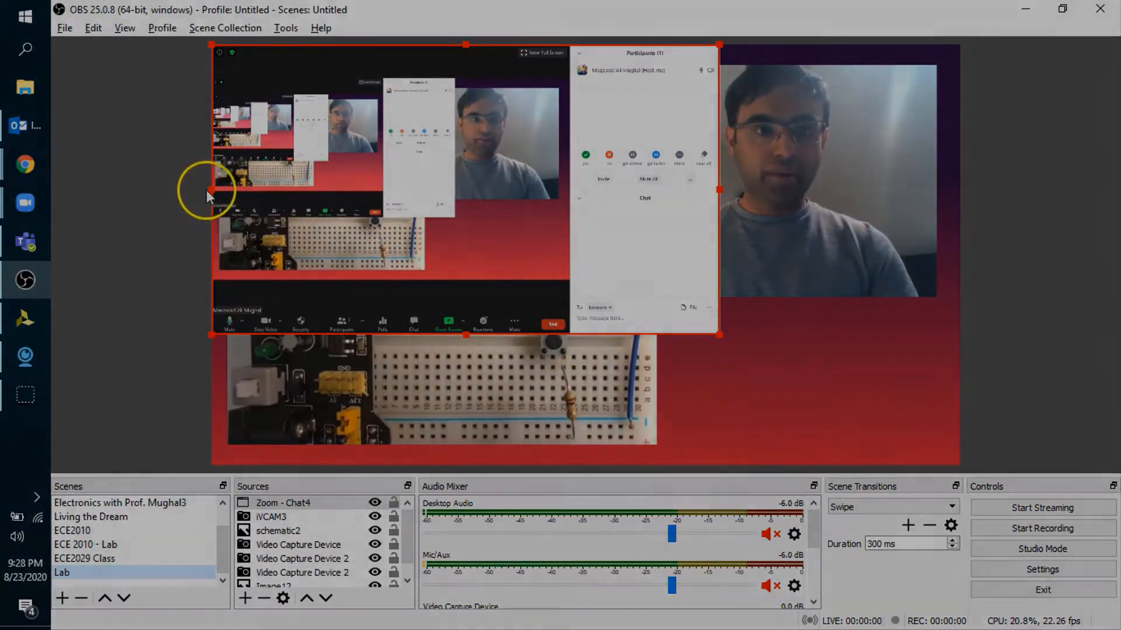
# Crop the Zoom capture down to its Chat panel and place it directly below the webcam, beside the breadboard image.
pyautogui.moveTo(207, 191); pyautogui.dragTo(568, 198)
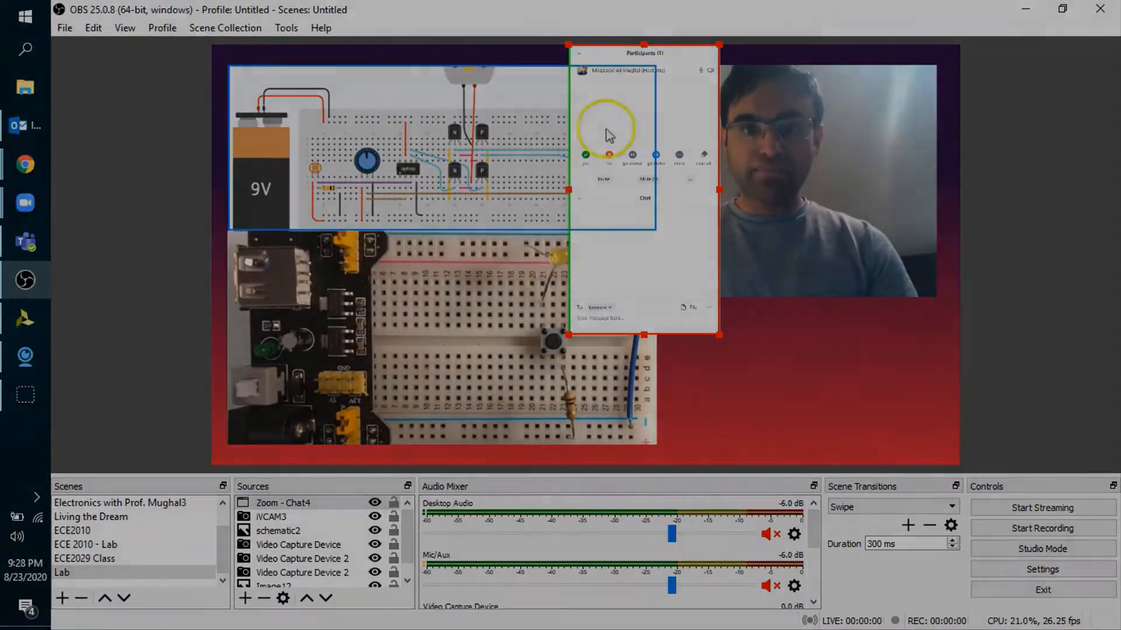
pyautogui.moveTo(644, 45); pyautogui.dragTo(661, 191)
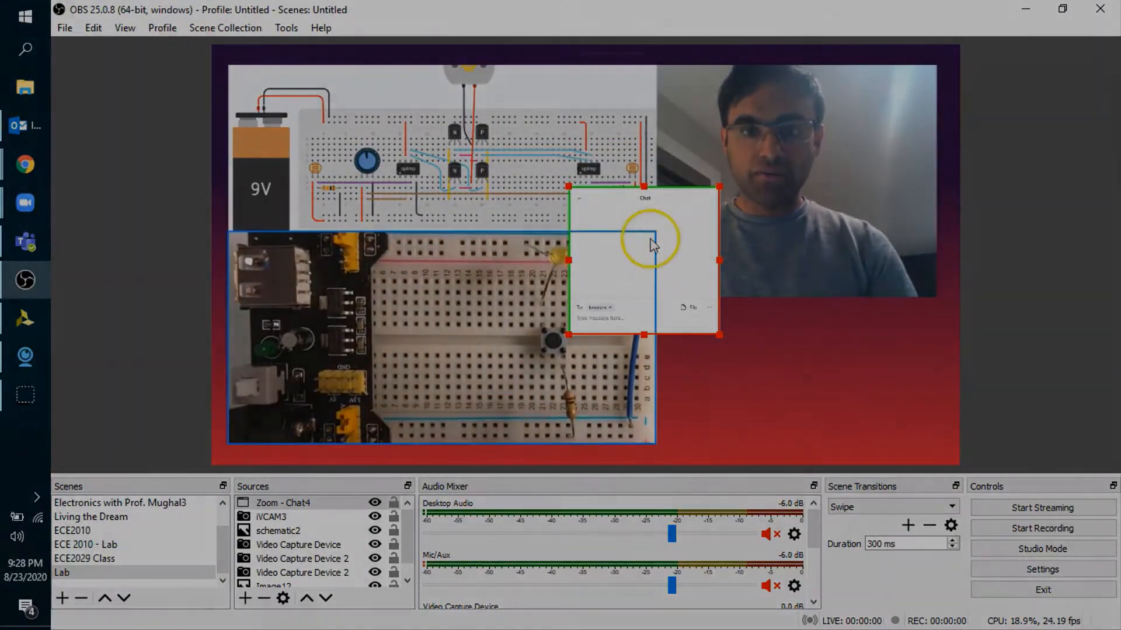
pyautogui.moveTo(655, 270); pyautogui.dragTo(748, 387)
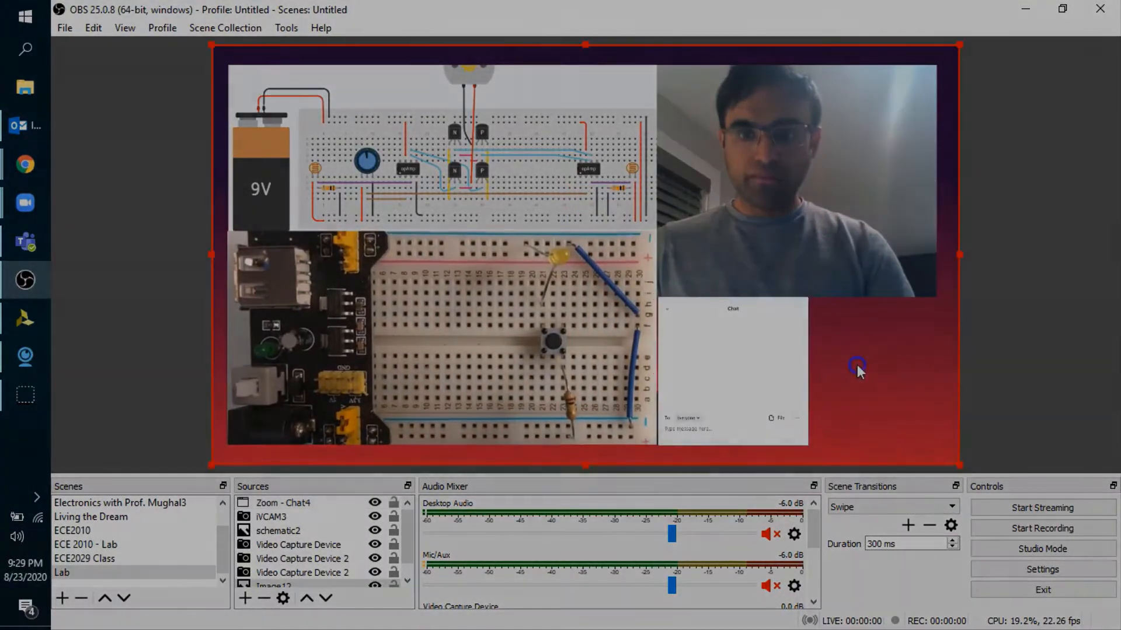
# Copy the Zoom - Chat4 source and paste it as a duplicate in the Lab scene.
pyautogui.rightClick(776, 368)
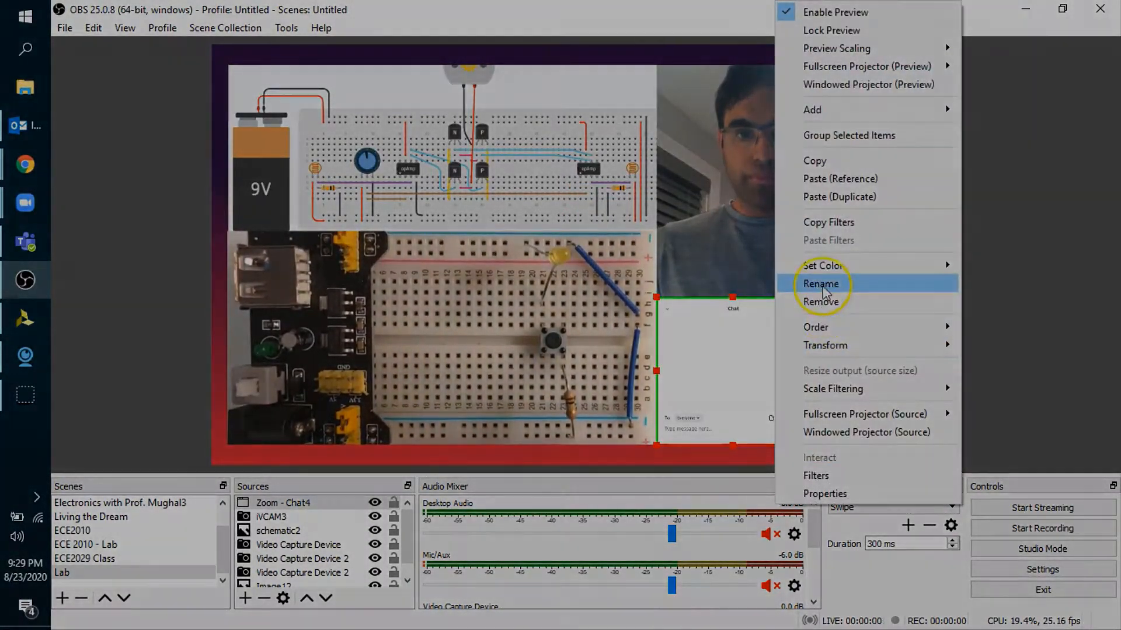
pyautogui.click(858, 161)
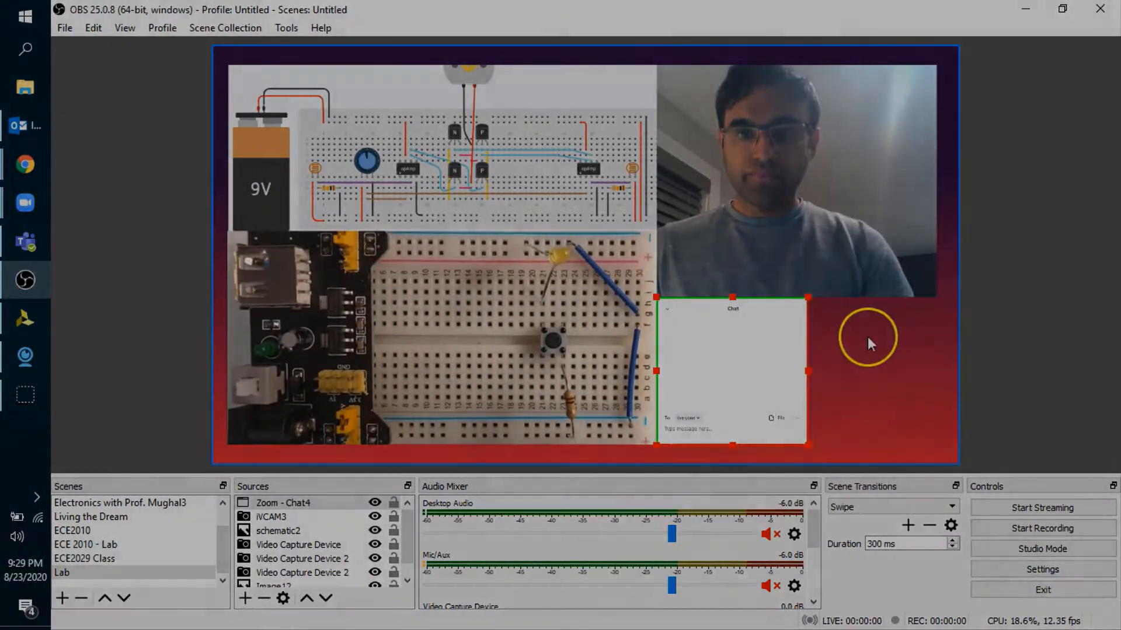
pyautogui.rightClick(867, 337)
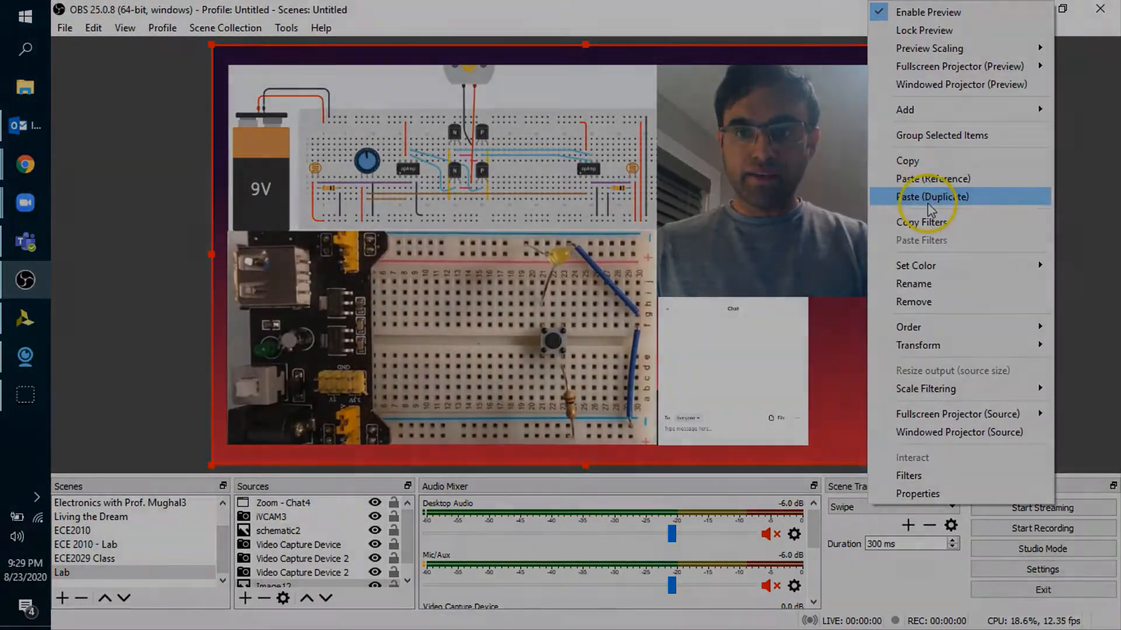
pyautogui.click(911, 197)
# Recrop one of the two overlapping Zoom captures to the Participants panel and place it beside the chat, below the webcam.
pyautogui.moveTo(727, 387); pyautogui.dragTo(782, 374)
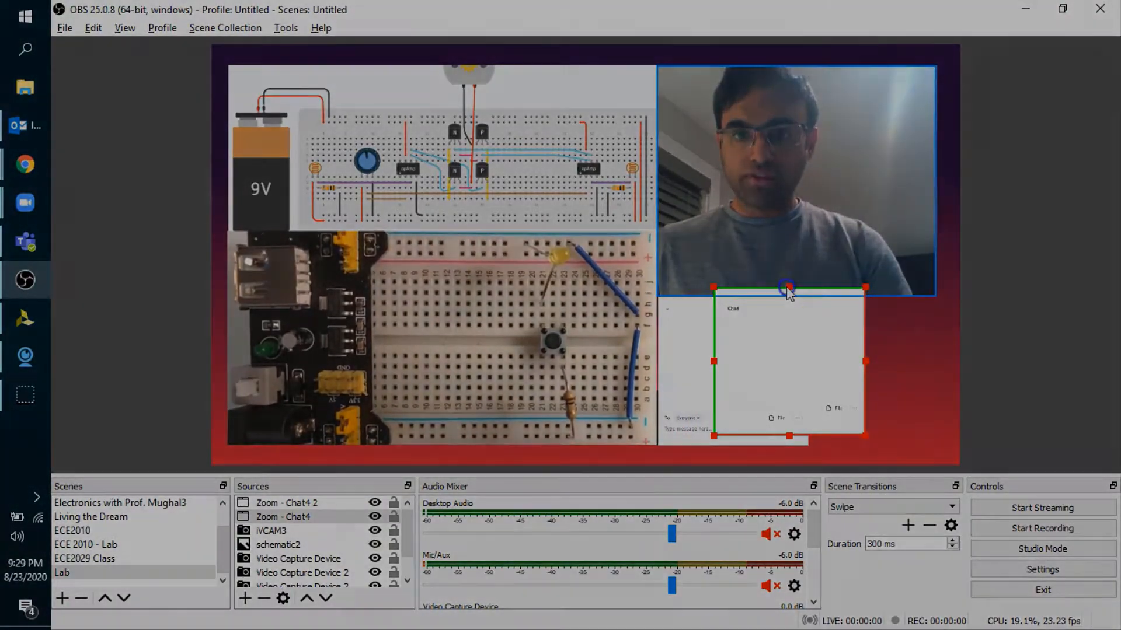
pyautogui.moveTo(788, 287); pyautogui.dragTo(789, 146)
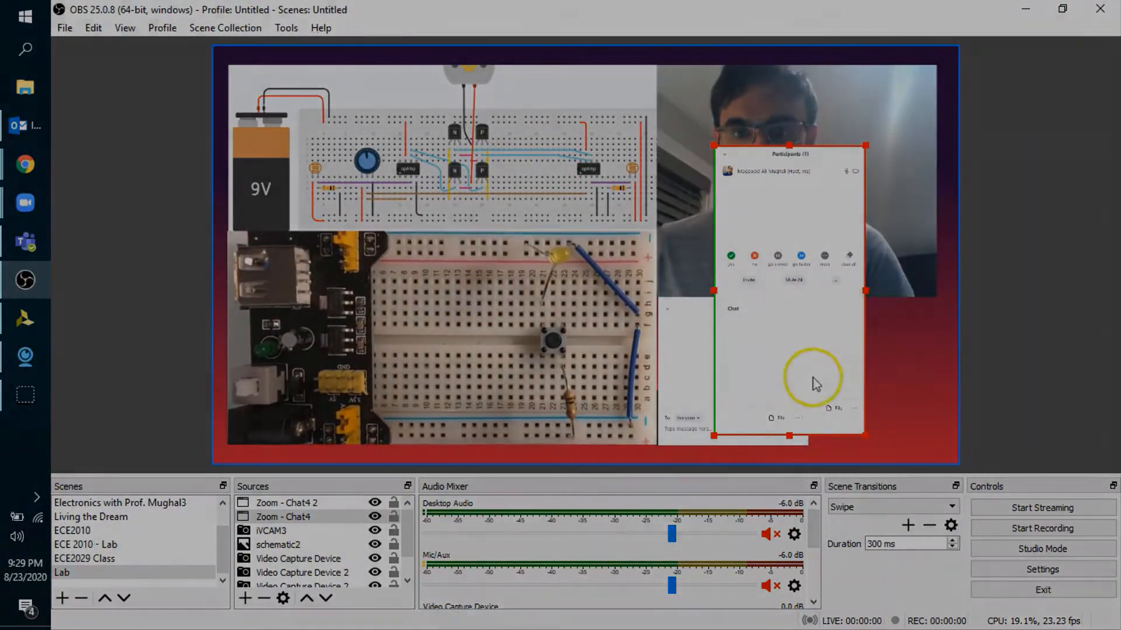
pyautogui.moveTo(791, 442); pyautogui.dragTo(783, 295)
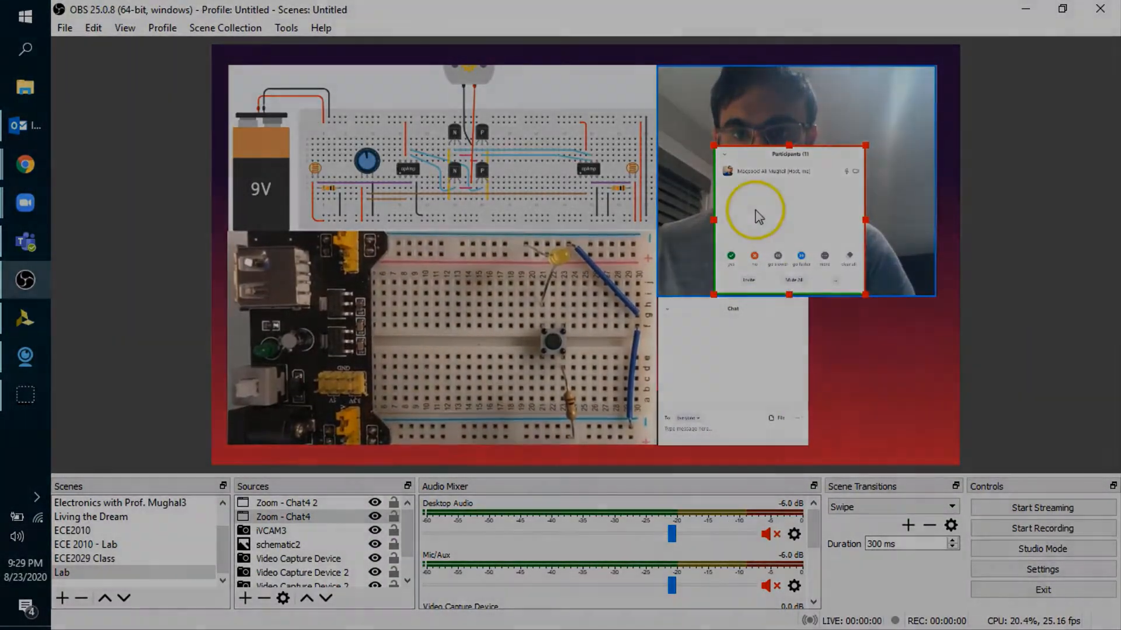
pyautogui.moveTo(759, 217); pyautogui.dragTo(849, 370)
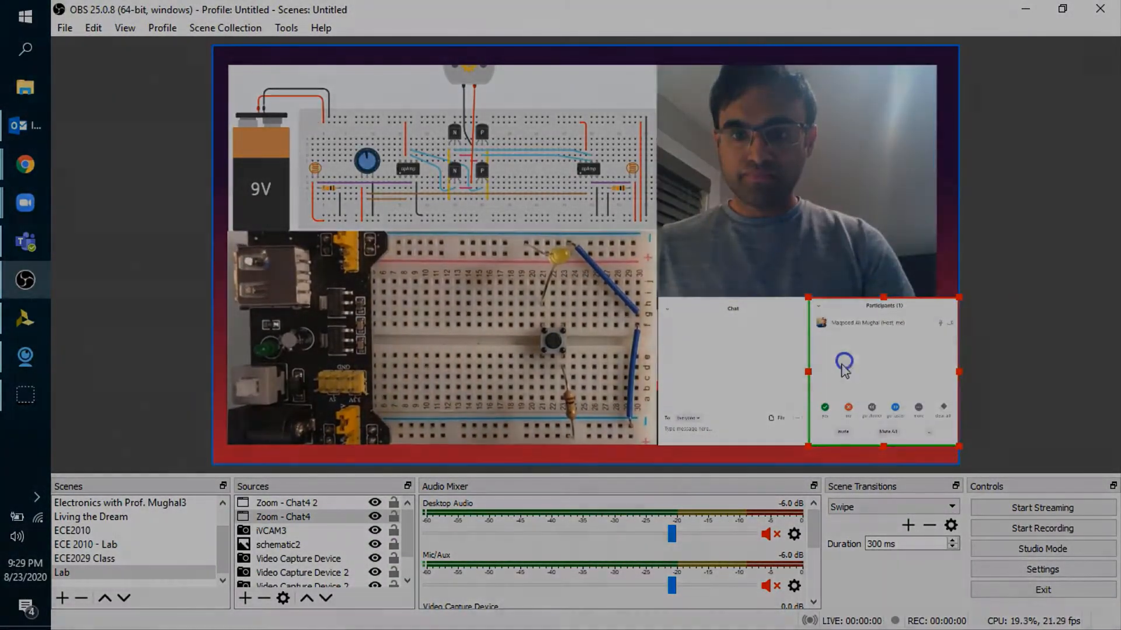
# Shift the Zoom Chat and Participants captures side by side toward the breadboard image so they clear the canvas's right edge.
pyautogui.click(703, 373)
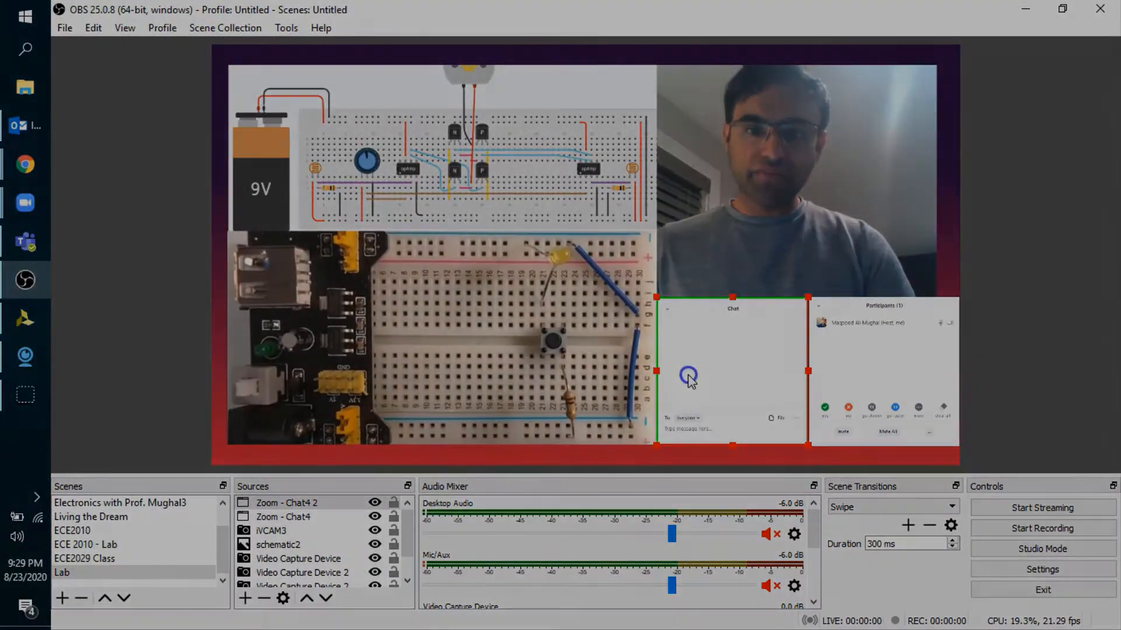
pyautogui.moveTo(686, 376); pyautogui.dragTo(685, 376)
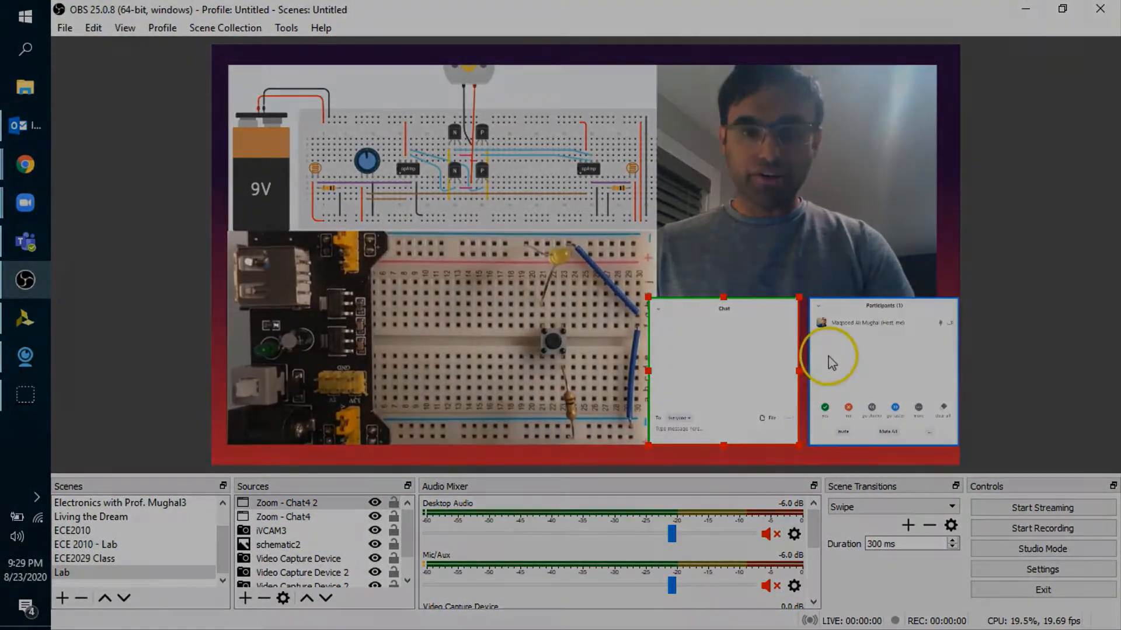
pyautogui.moveTo(840, 358); pyautogui.dragTo(830, 357)
pyautogui.click(1029, 302)
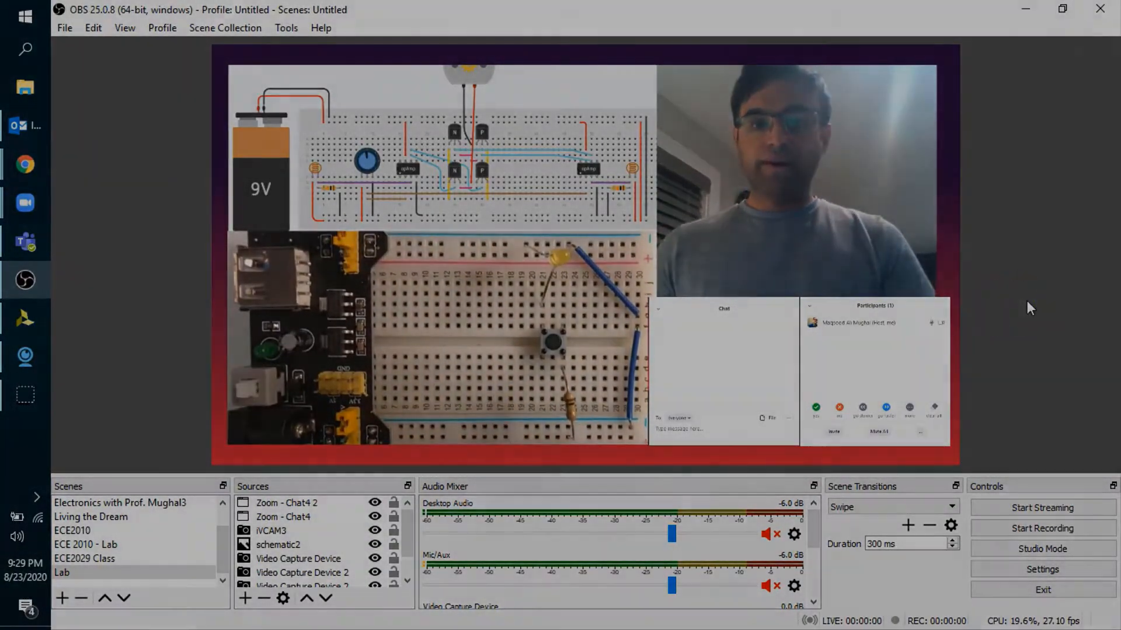
pyautogui.moveTo(782, 385); pyautogui.dragTo(773, 385)
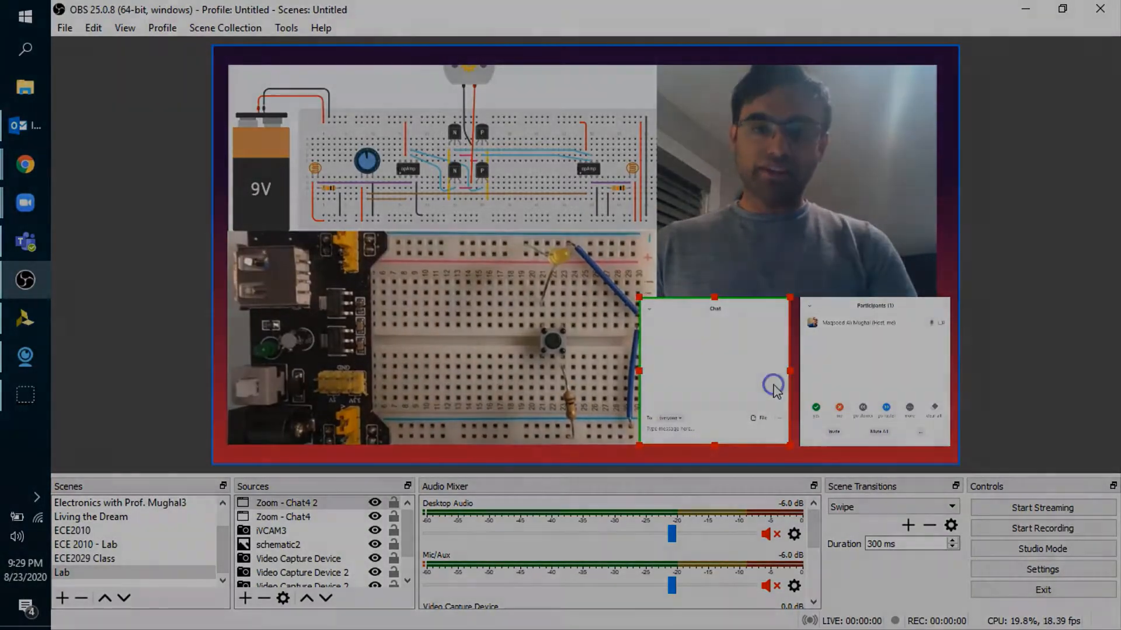
pyautogui.moveTo(845, 365); pyautogui.dragTo(836, 366)
pyautogui.click(1034, 321)
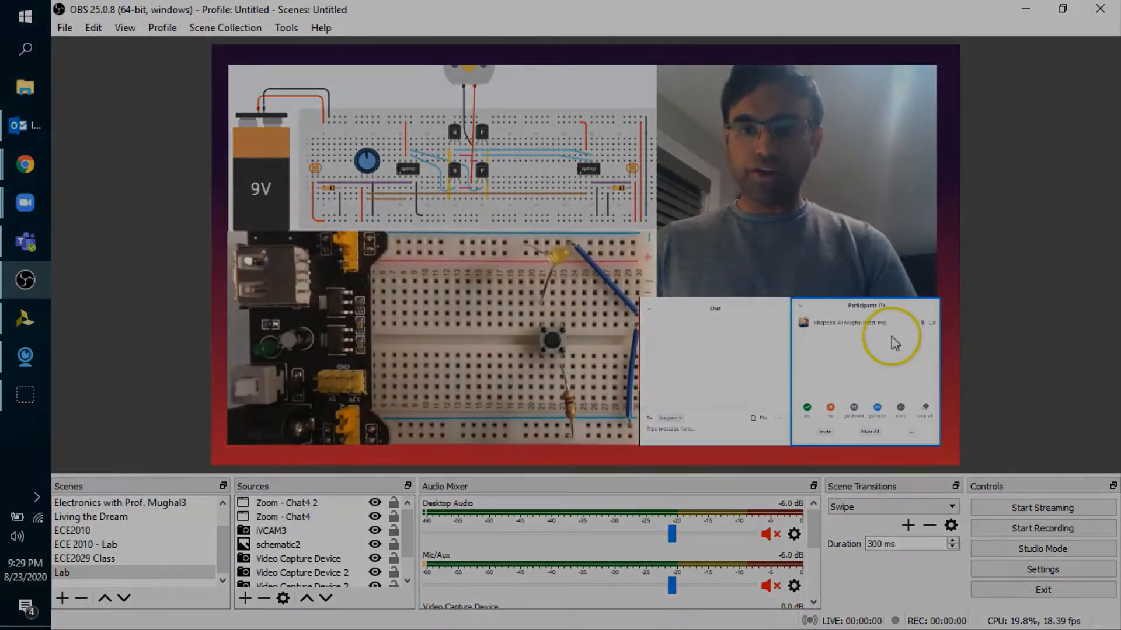
pyautogui.click(891, 336)
pyautogui.click(1043, 290)
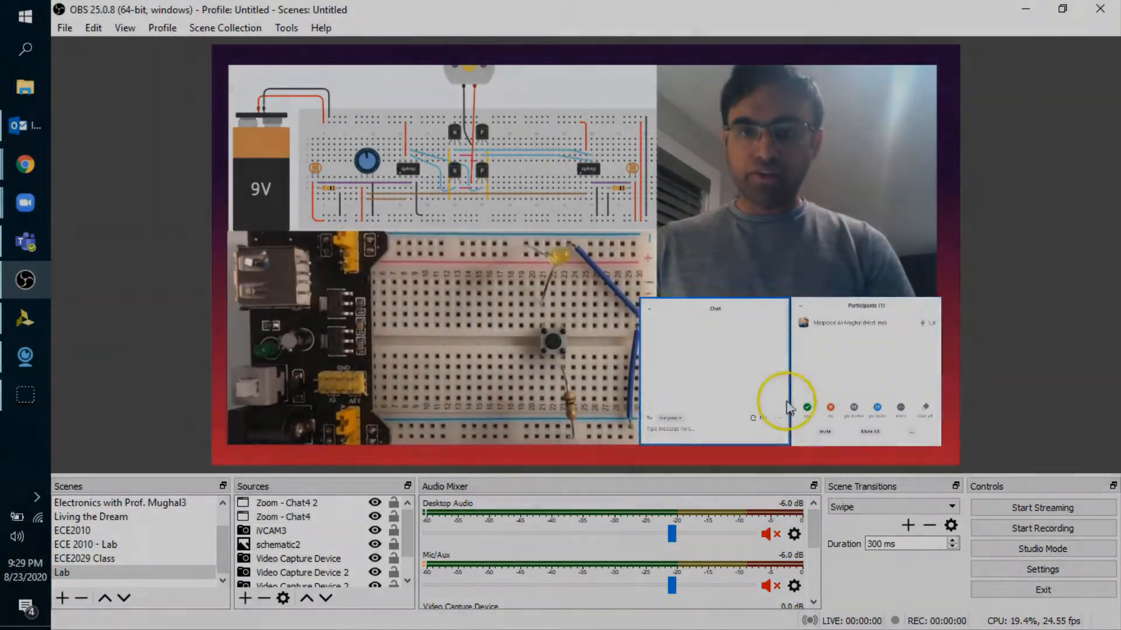
# Shrink the Chat and Participants captures to fit within the webcam's width below it, leaving a small gap between them.
pyautogui.click(461, 408)
pyautogui.click(642, 371)
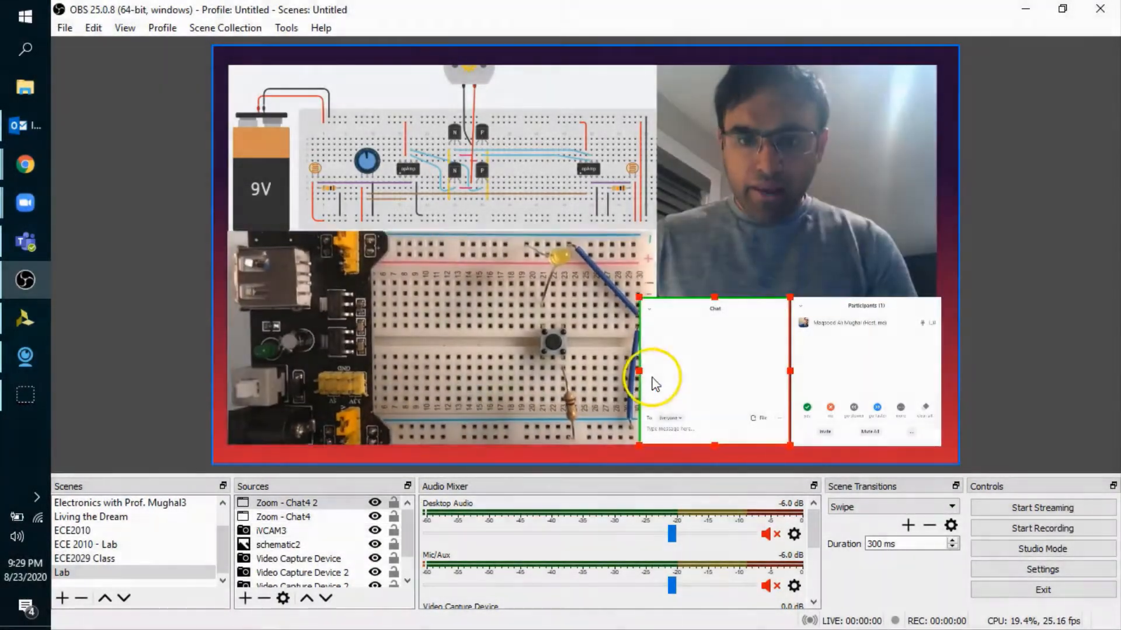
pyautogui.moveTo(640, 372); pyautogui.dragTo(645, 373)
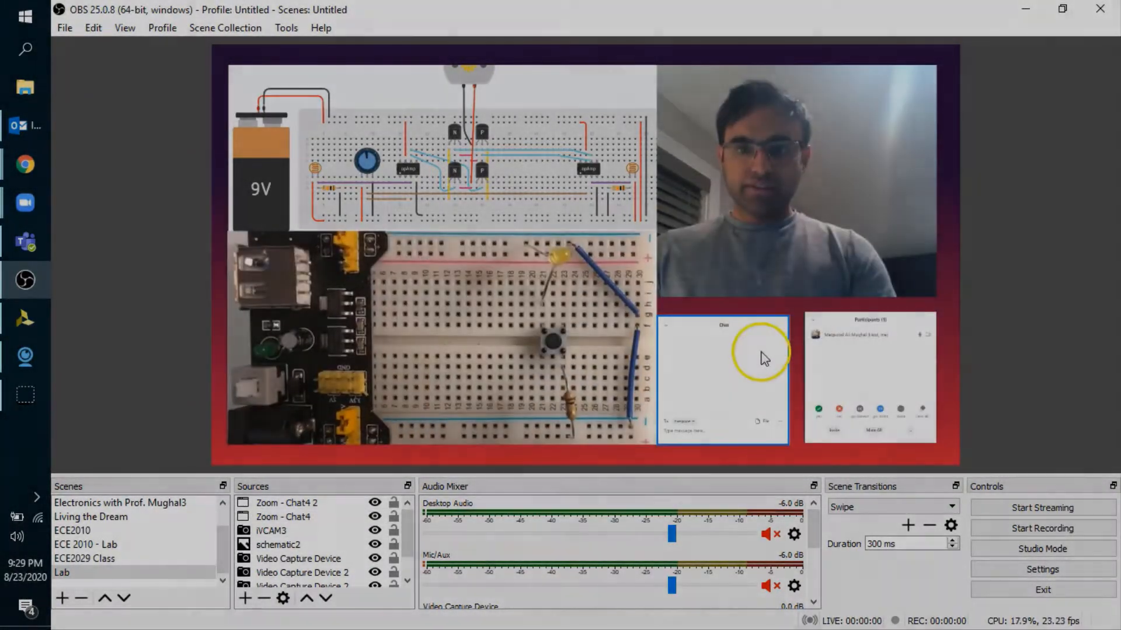
pyautogui.click(769, 339)
pyautogui.moveTo(788, 314); pyautogui.dragTo(791, 313)
pyautogui.click(1011, 272)
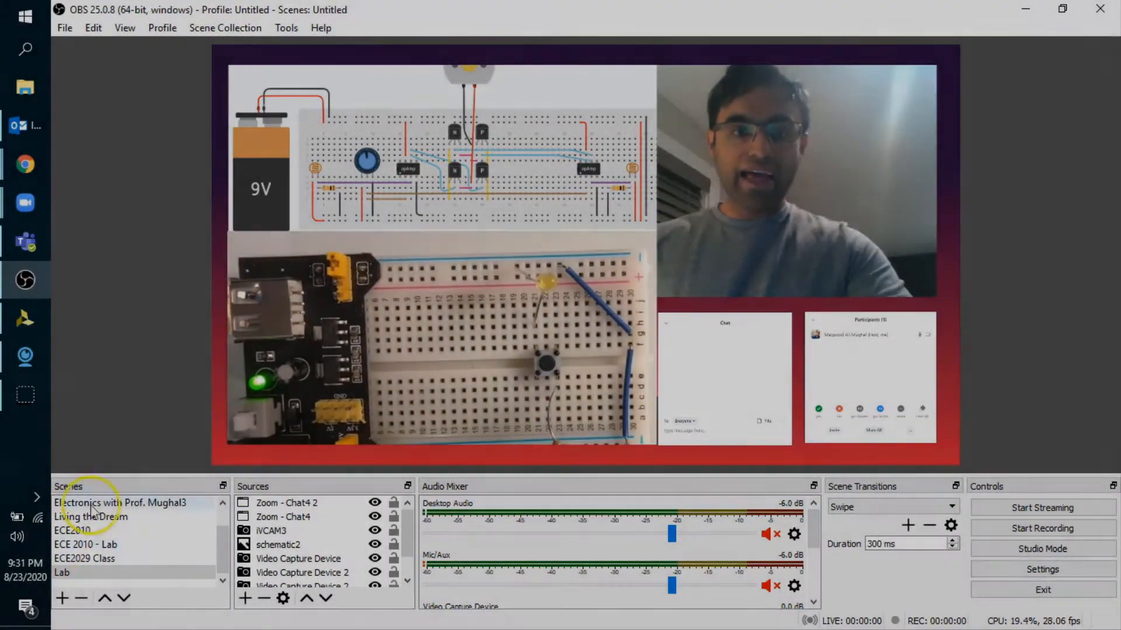
# Add a new Text (GDI+) source named Lab1 to the Lab scene.
pyautogui.click(247, 600)
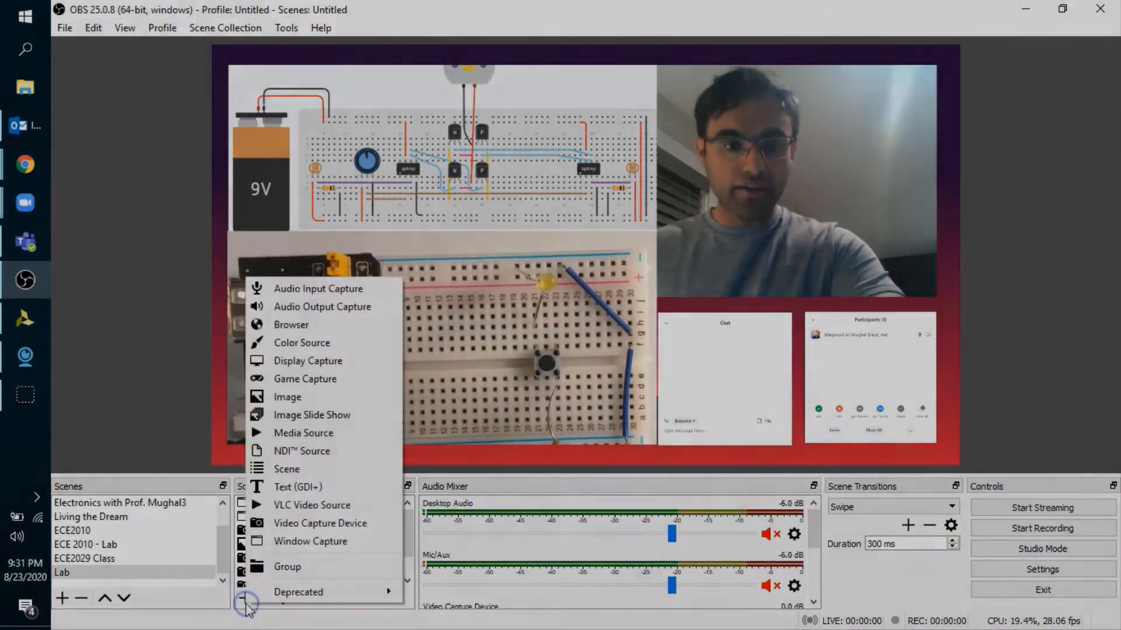
pyautogui.click(310, 487)
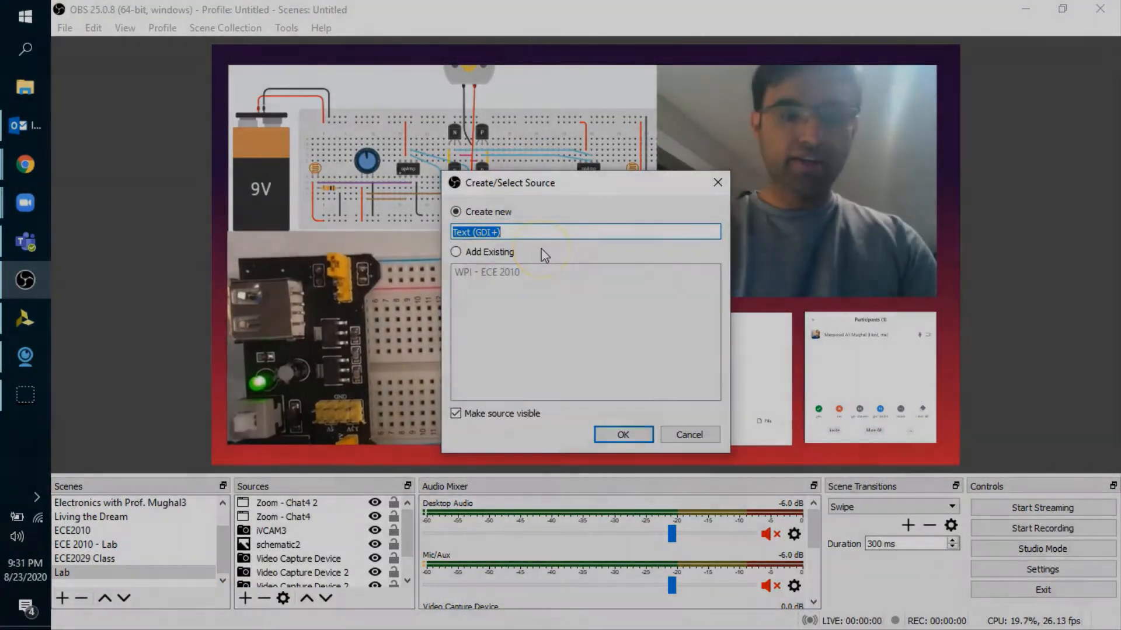
pyautogui.write('Lab')
pyautogui.click(617, 434)
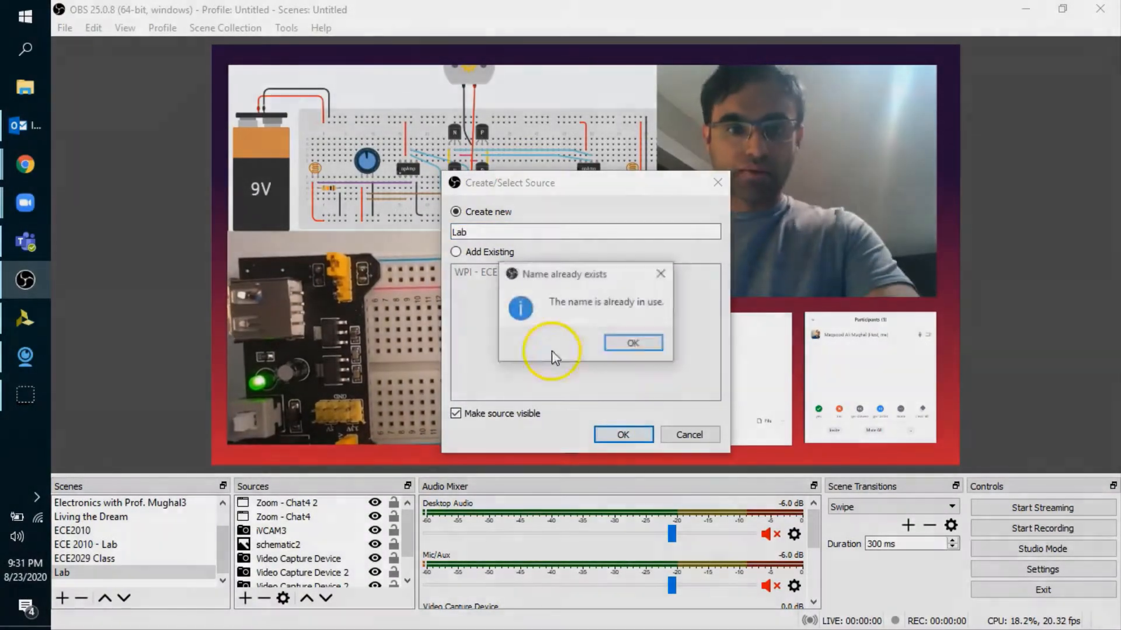
pyautogui.click(630, 344)
pyautogui.write('1')
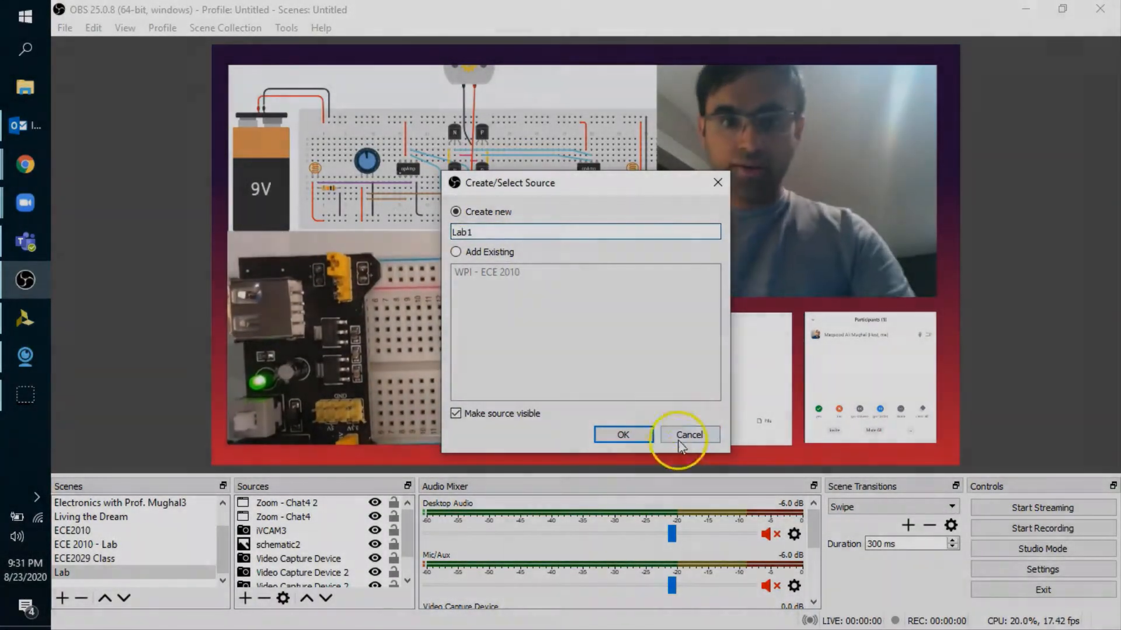
pyautogui.click(623, 434)
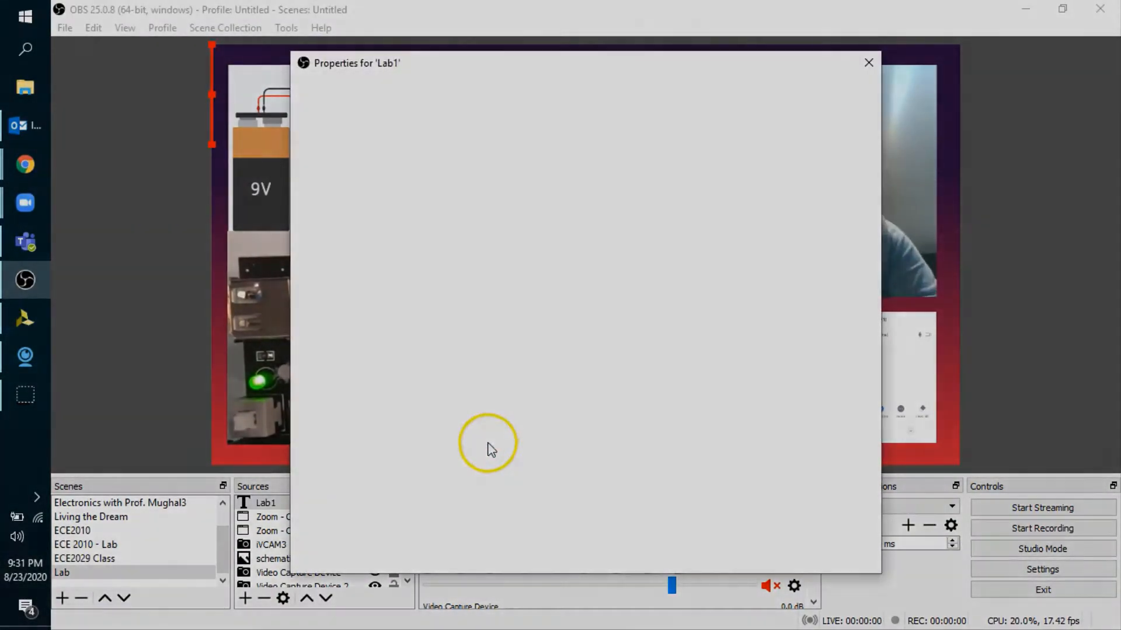
# Set the Lab1 text to "School Name - ECE XXXX Lab#5" and scale it down to a title above the schematic.
pyautogui.click(447, 450)
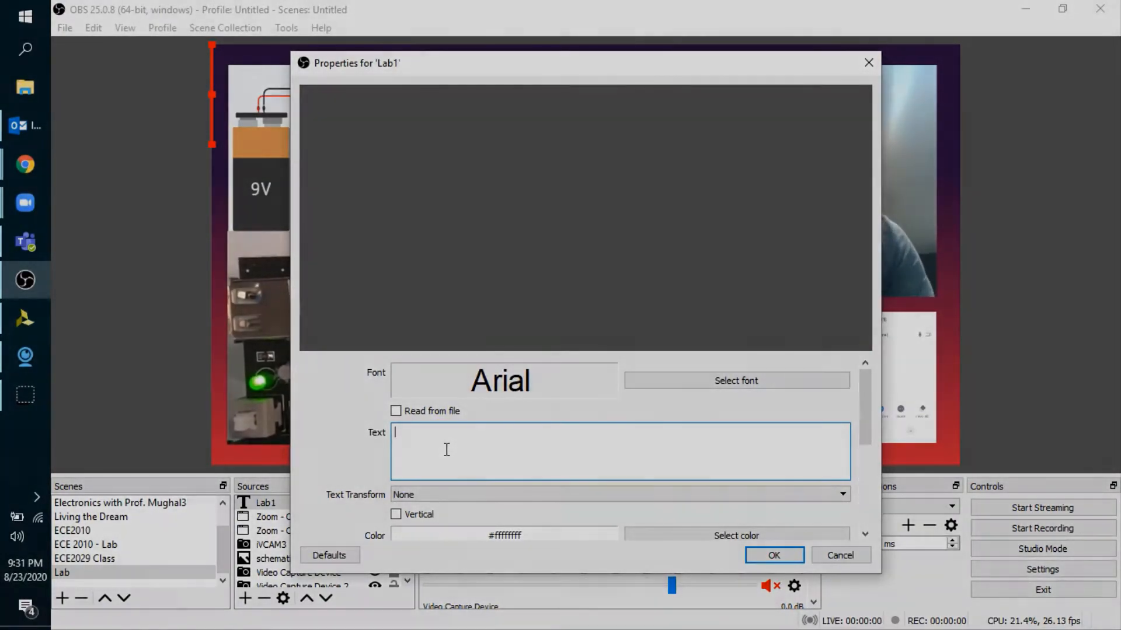
pyautogui.write('School Name - E')
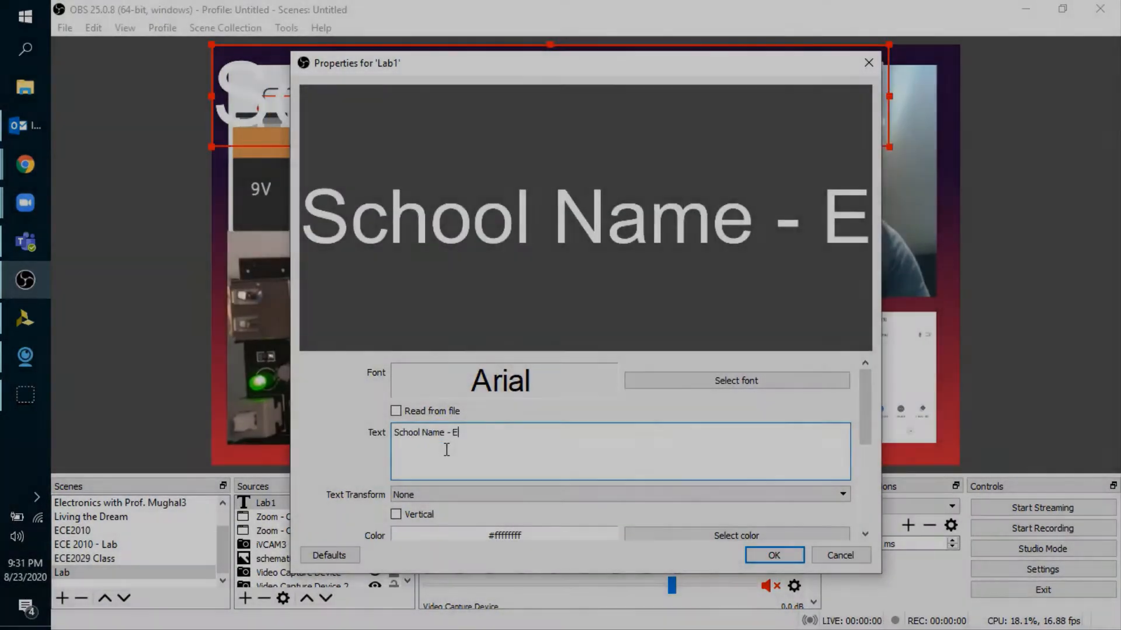
pyautogui.write('CE XXXX ')
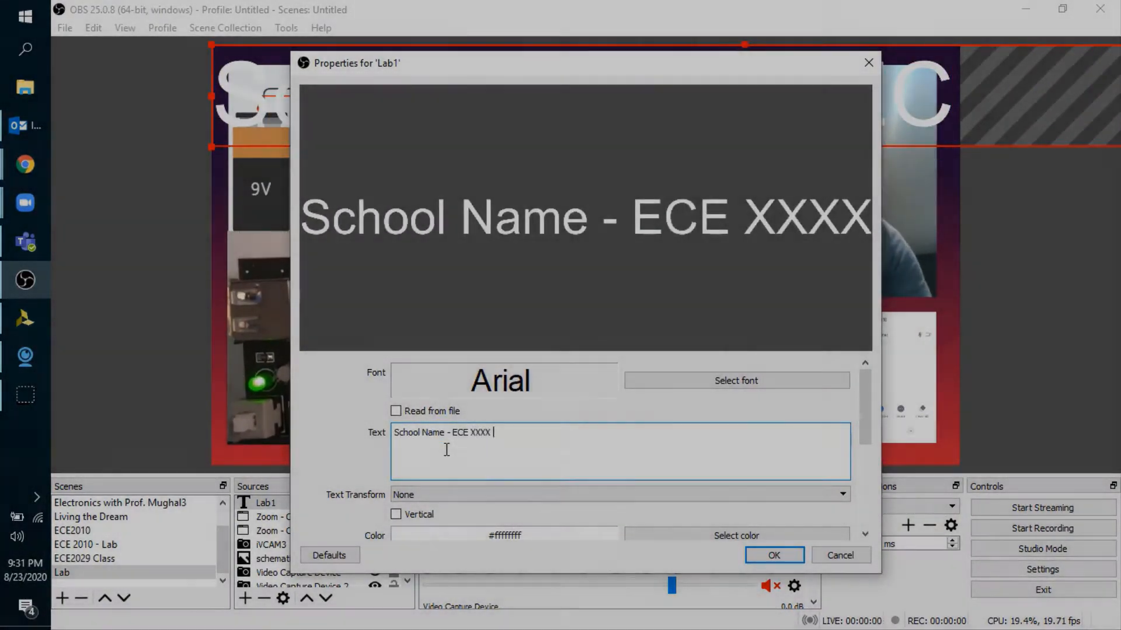
pyautogui.write('Lab#5')
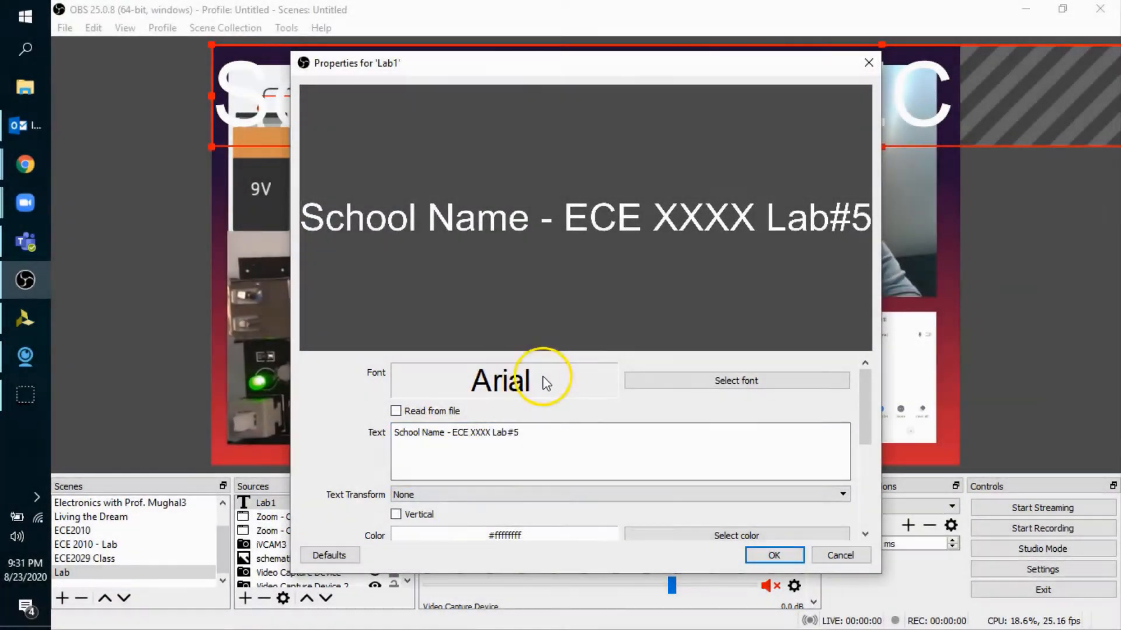
pyautogui.click(774, 555)
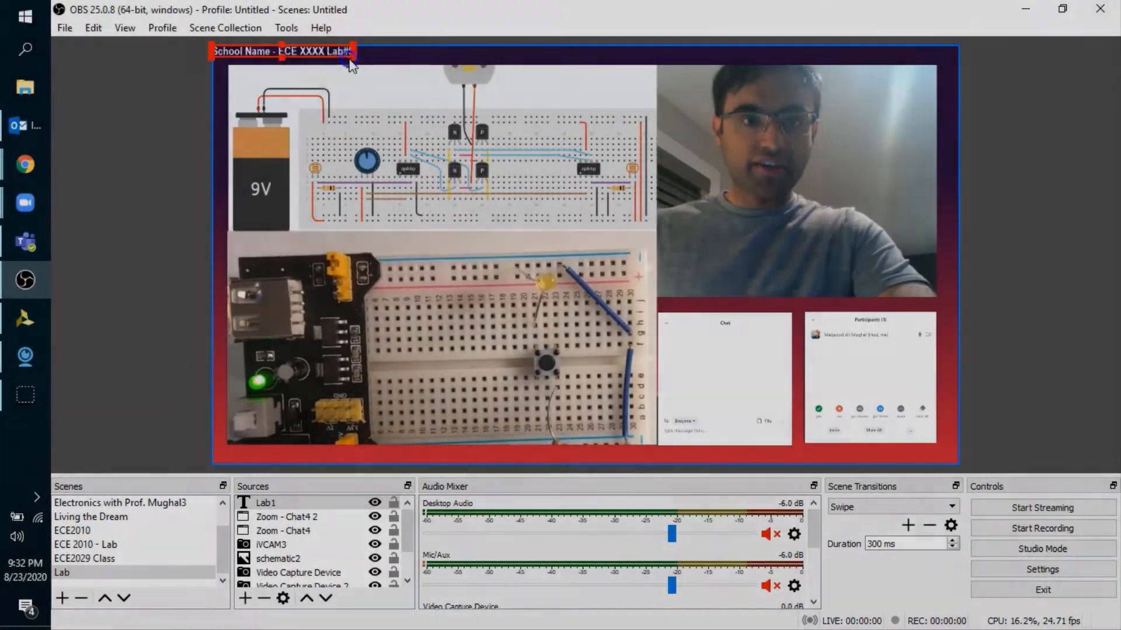
pyautogui.moveTo(352, 59)
pyautogui.mouseDown()
pyautogui.moveTo(391, 81)
pyautogui.moveTo(357, 73)
pyautogui.mouseUp()
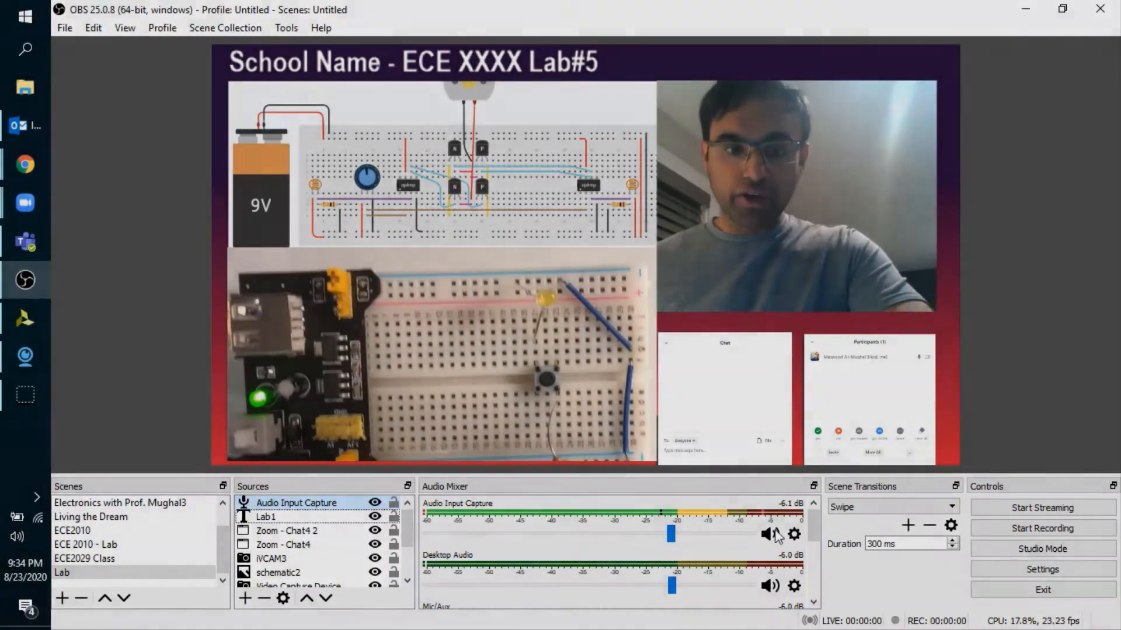
# Review the Stream, Output, Audio and Video settings, then close the settings dialog.
pyautogui.click(1007, 570)
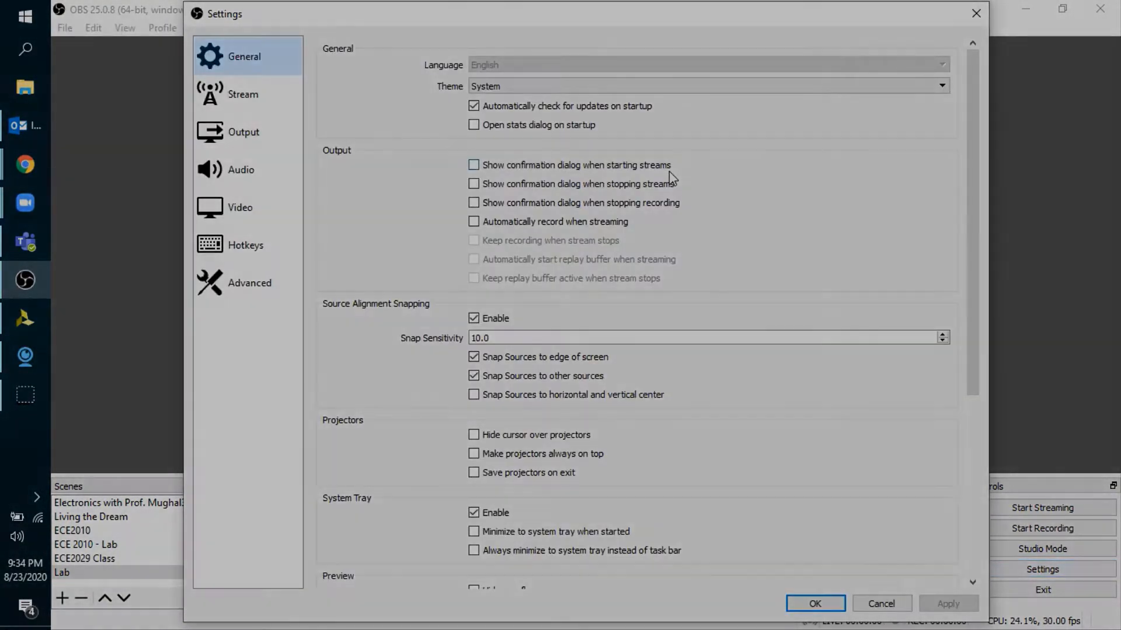
pyautogui.click(261, 95)
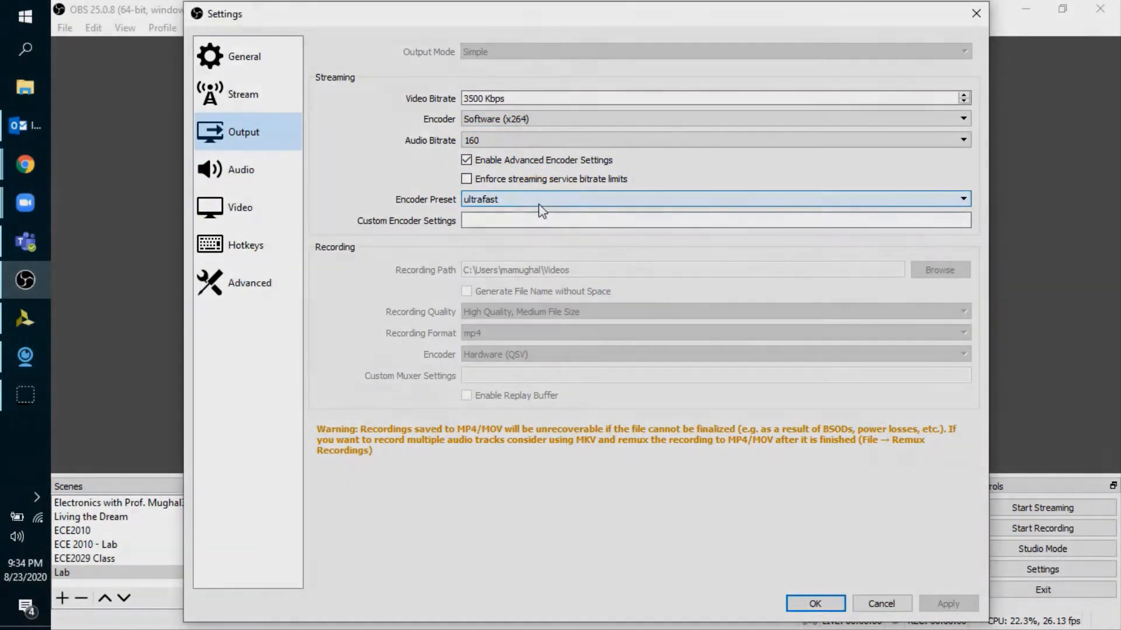
pyautogui.click(230, 179)
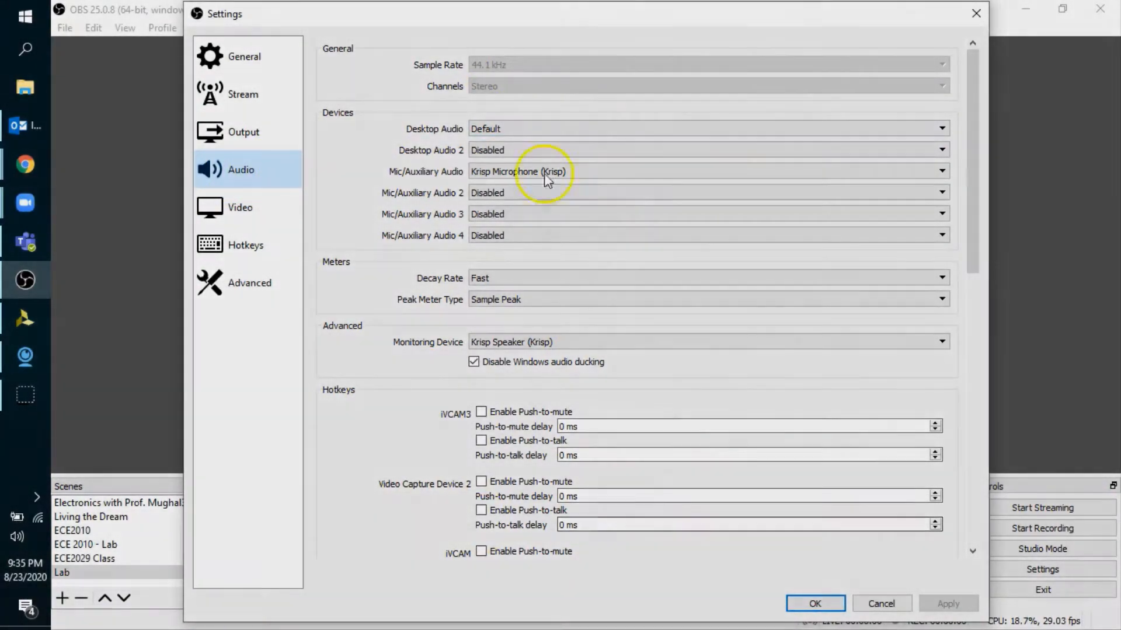
pyautogui.click(253, 210)
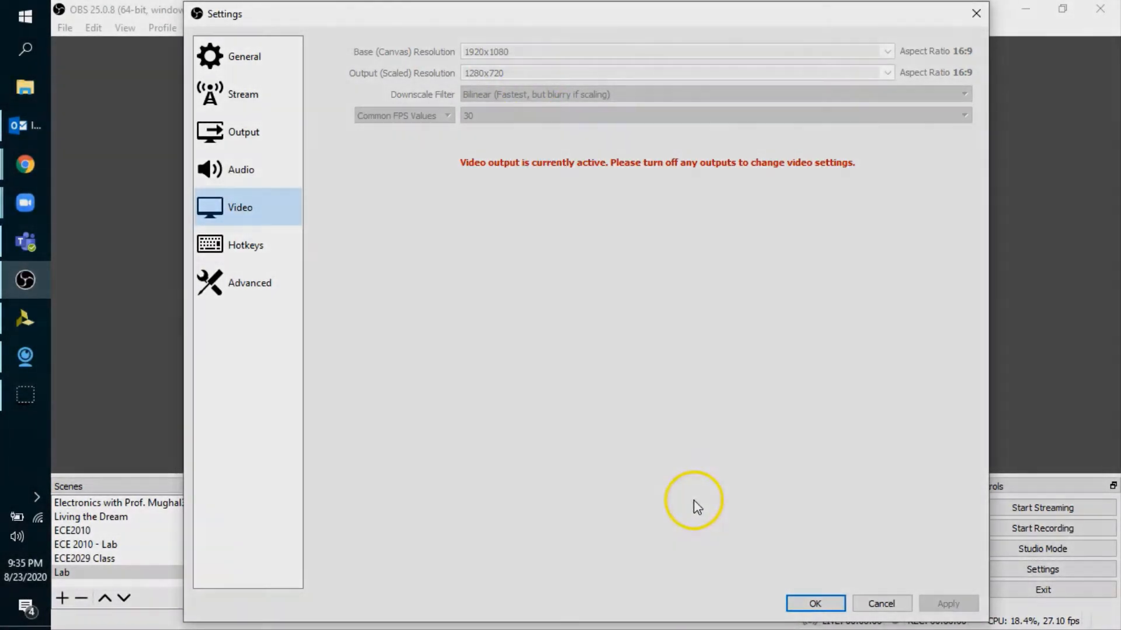
pyautogui.click(813, 603)
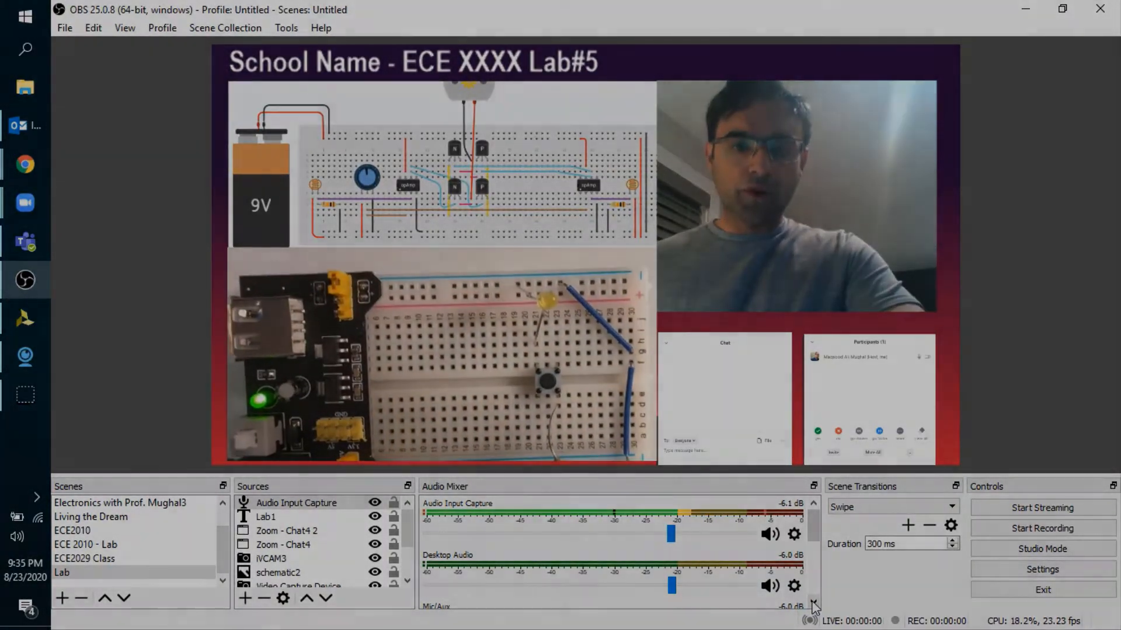
# Preview the Lab scene in a maximized windowed projector, then close the projector.
pyautogui.click(232, 429)
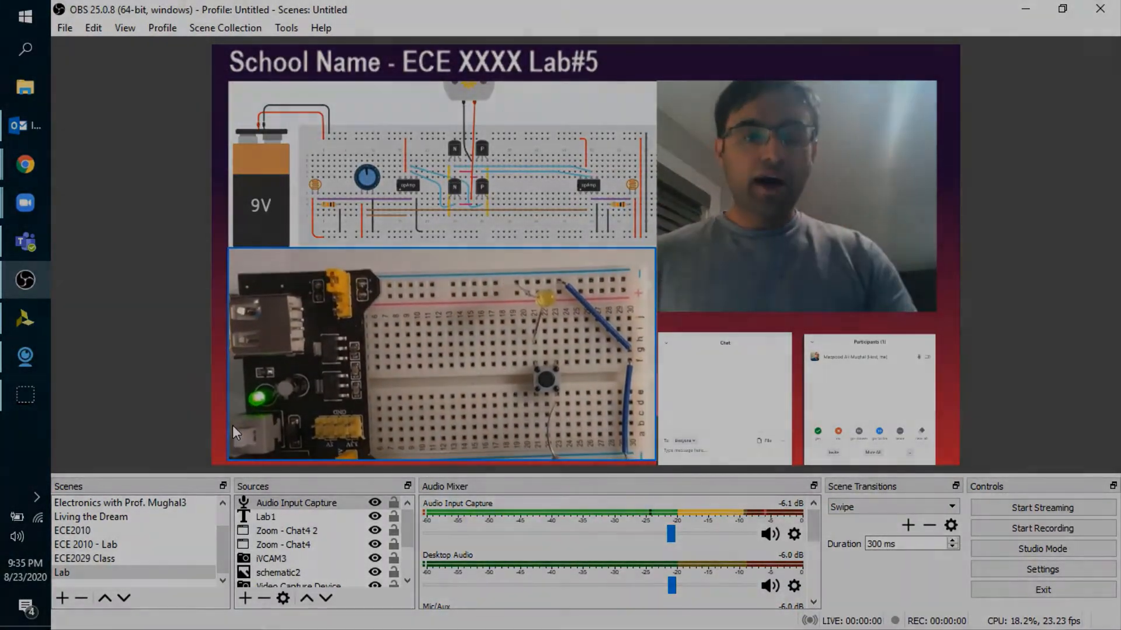
pyautogui.rightClick(76, 575)
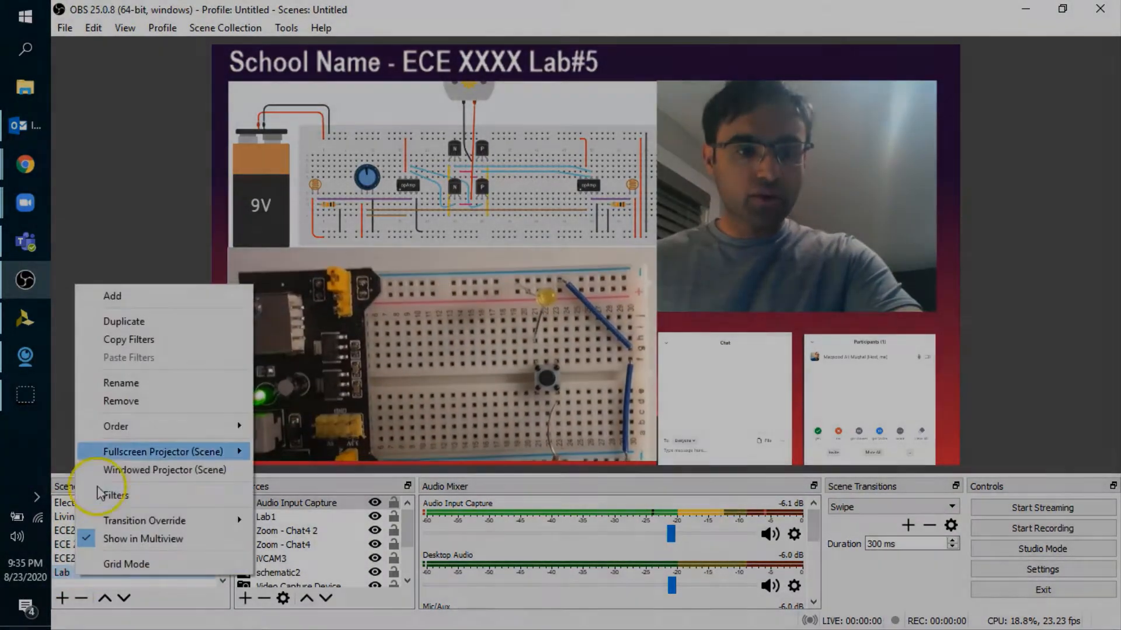
pyautogui.click(117, 470)
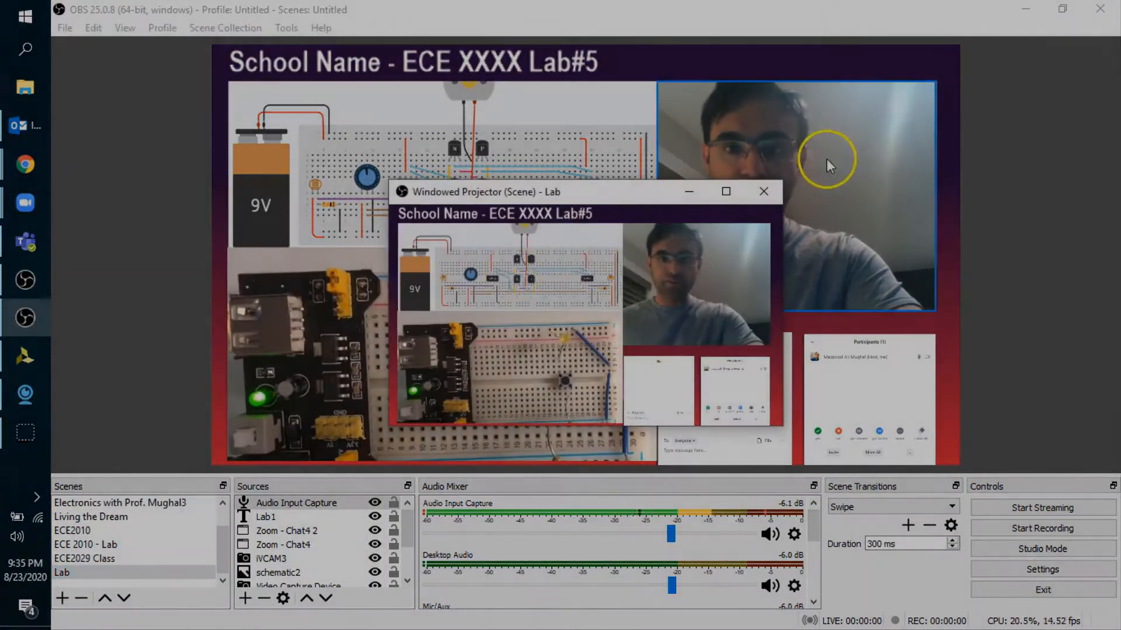
pyautogui.click(725, 191)
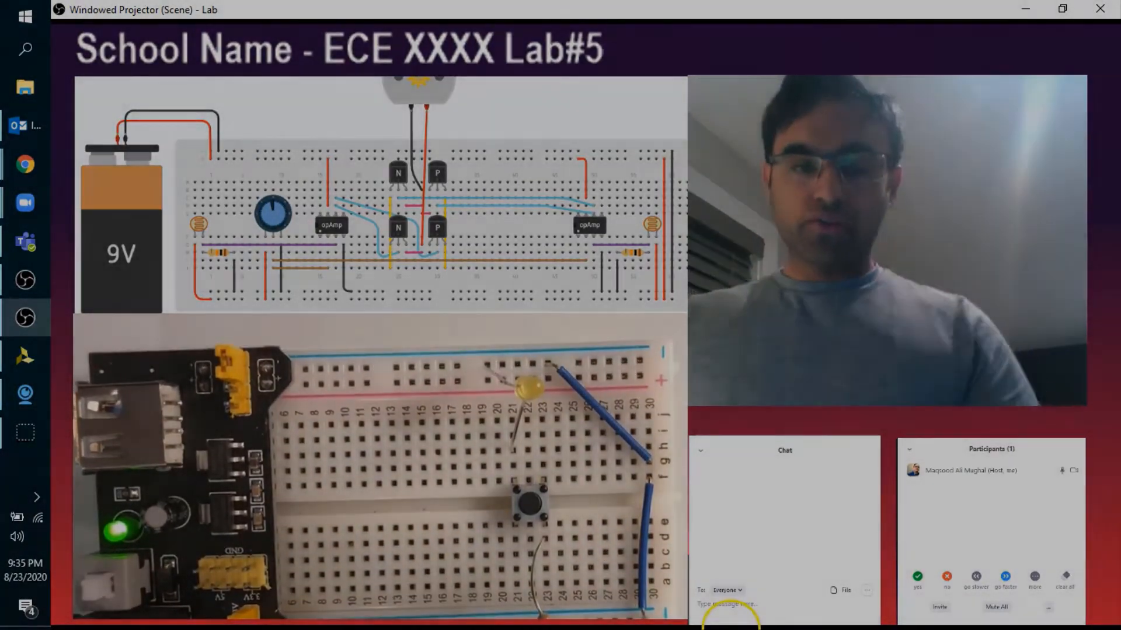
pyautogui.click(1100, 9)
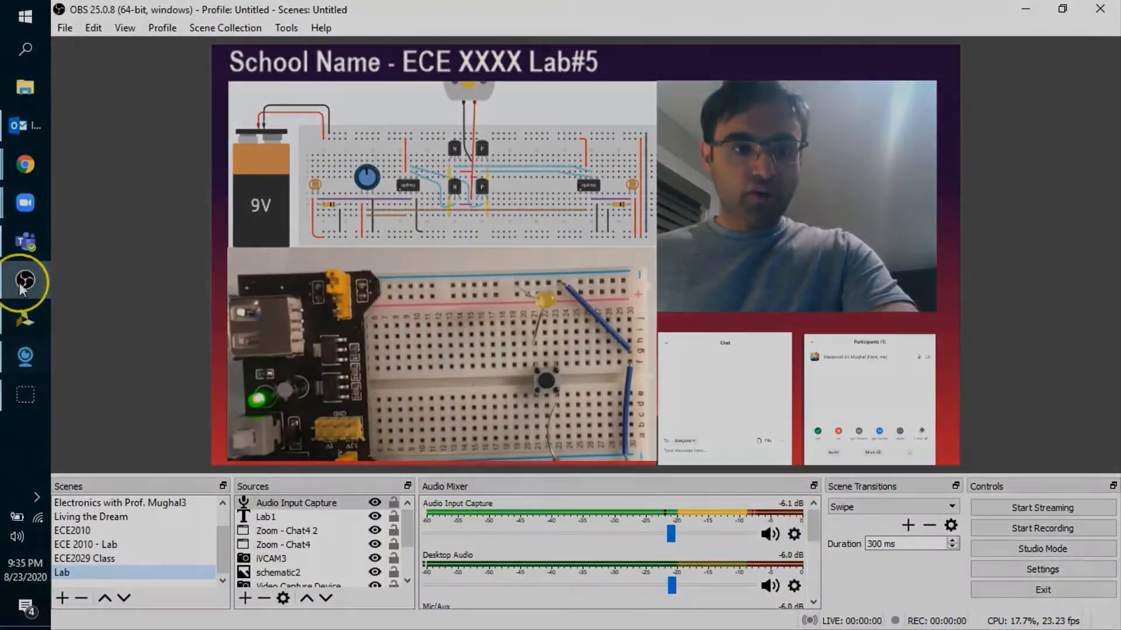
# Switch to the Zoom meeting and select OBS-Camera as its camera.
pyautogui.moveTo(25, 205)
pyautogui.click(115, 261)
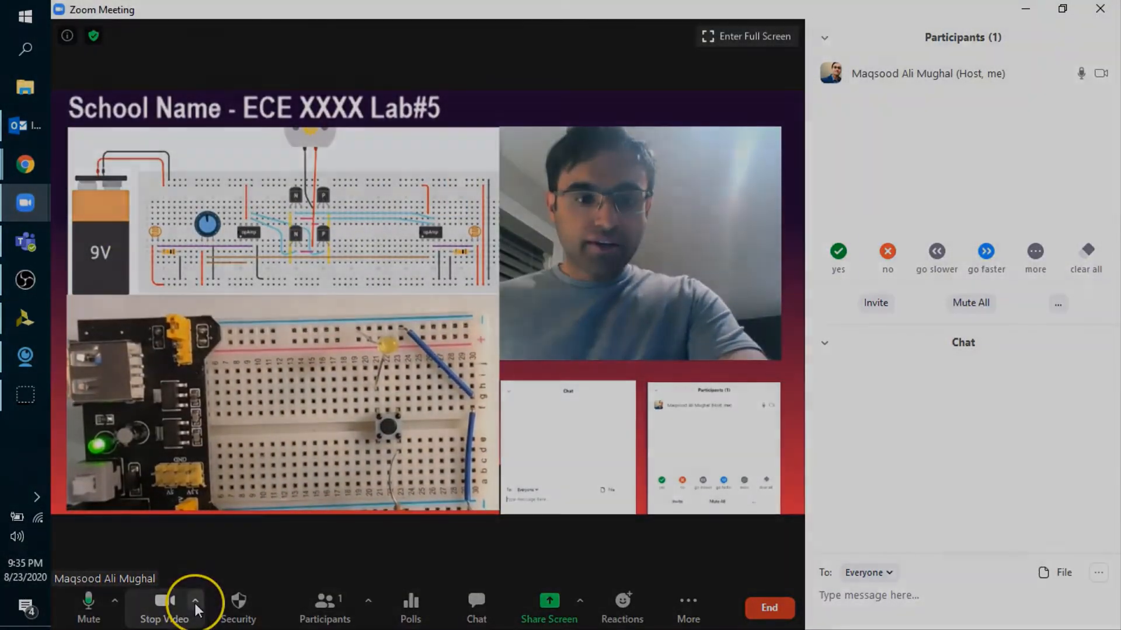
pyautogui.click(195, 606)
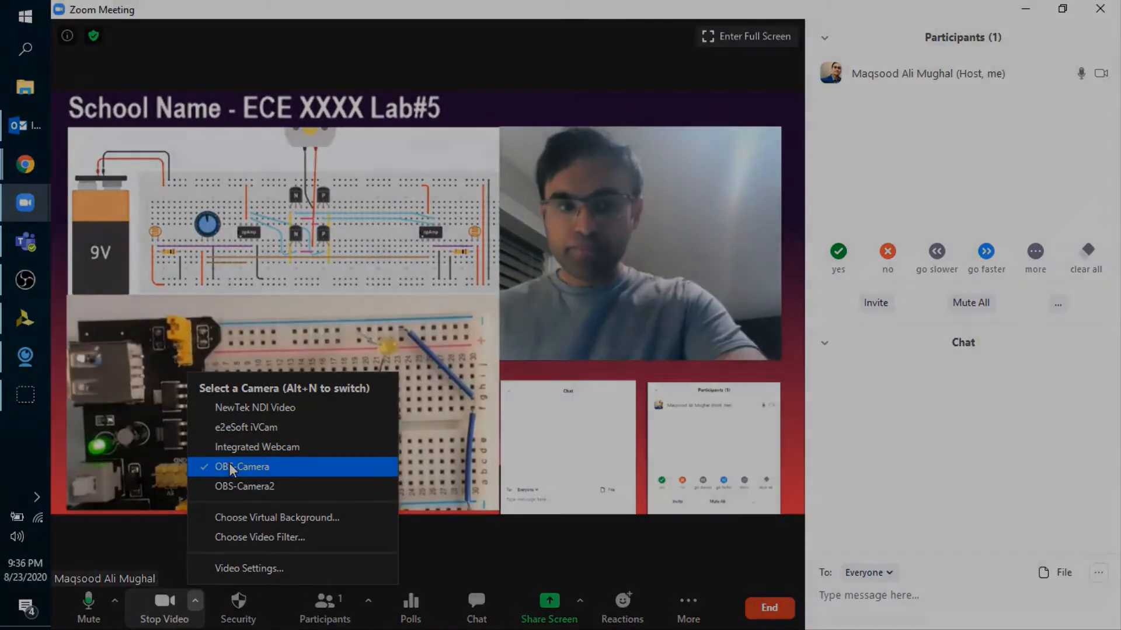
pyautogui.click(232, 467)
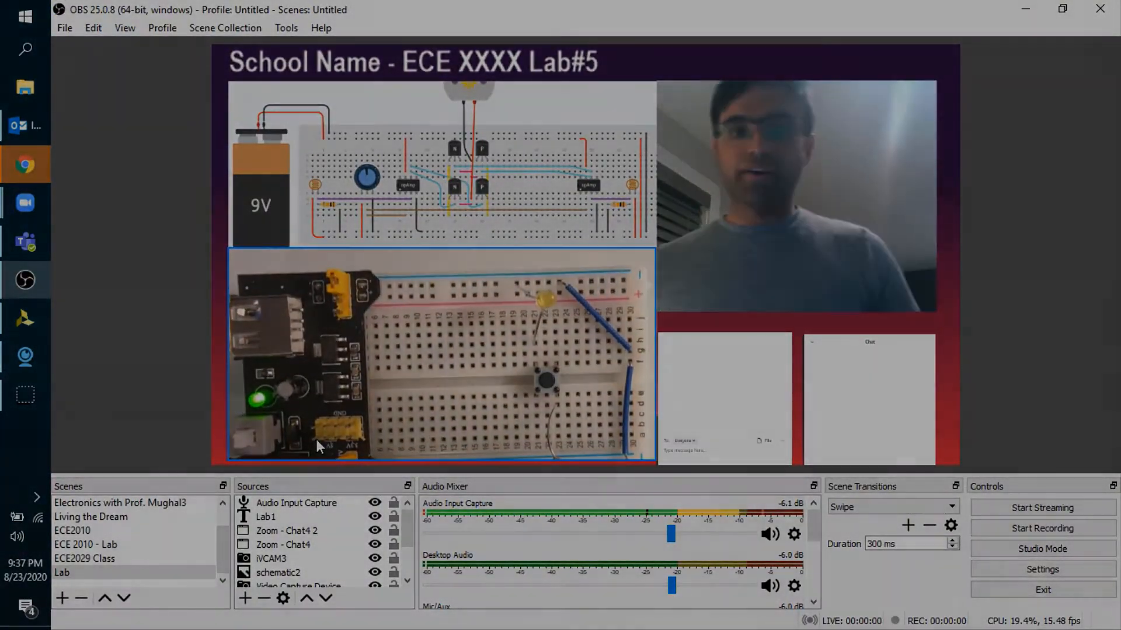
# Switch OBS to the ECE2029 Class scene.
pyautogui.click(94, 624)
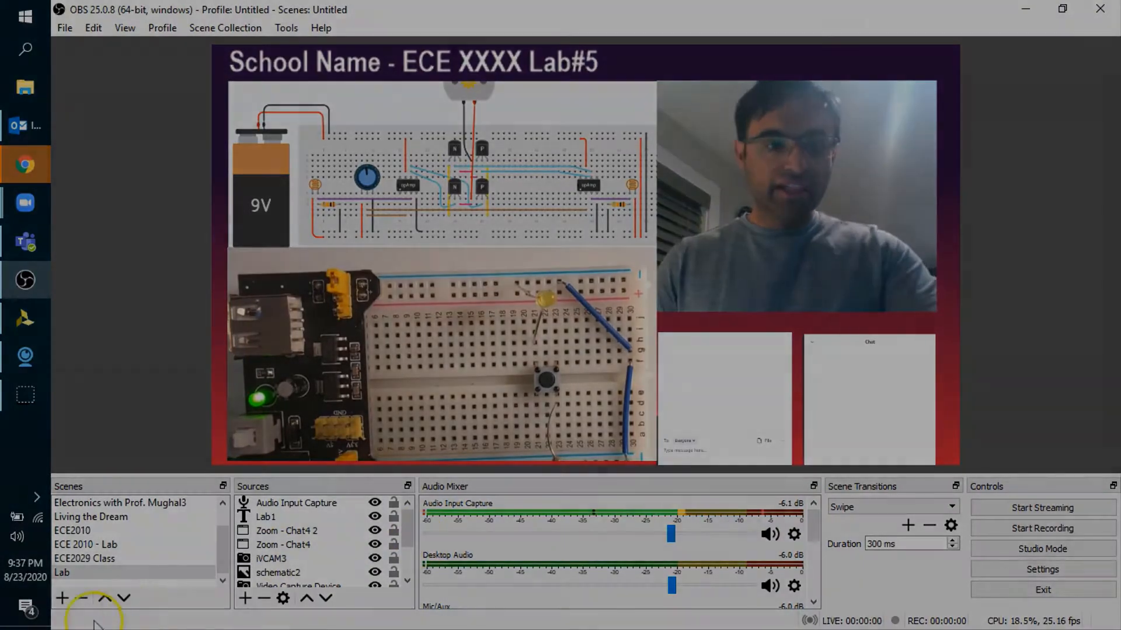
pyautogui.click(85, 559)
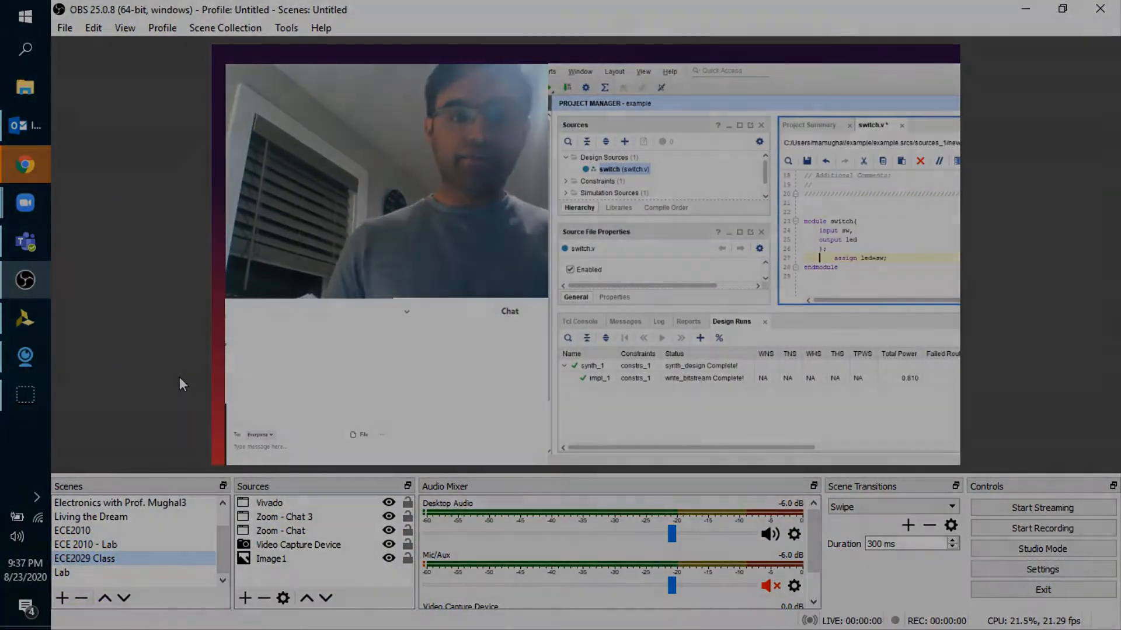
# Add a new scene named Coding.
pyautogui.click(290, 260)
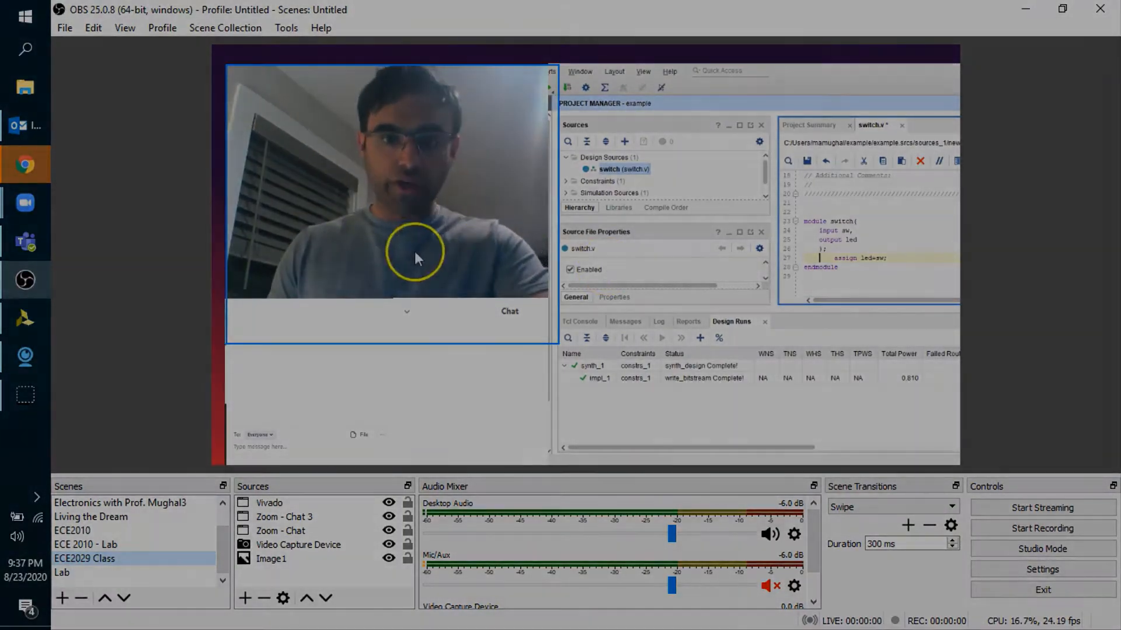
pyautogui.click(62, 600)
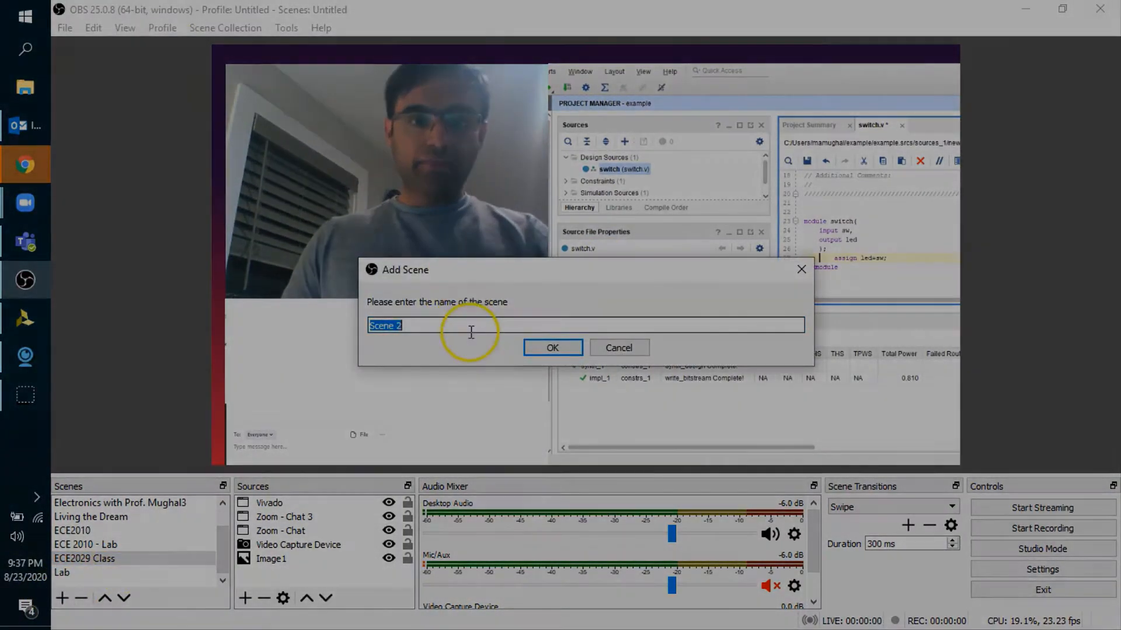
pyautogui.click(471, 332)
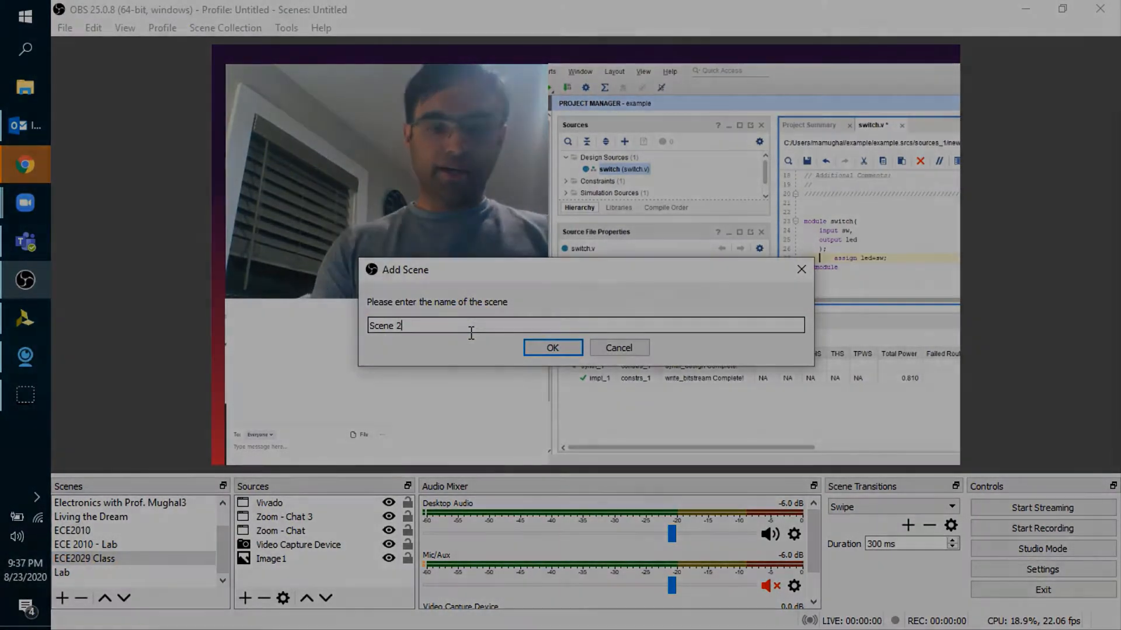
pyautogui.press('BackSpace')
pyautogui.press('BackSpace')
pyautogui.press('BackSpace')
pyautogui.press('BackSpace')
pyautogui.press('BackSpace')
pyautogui.press('BackSpace')
pyautogui.press('BackSpace')
pyautogui.write('Coding')
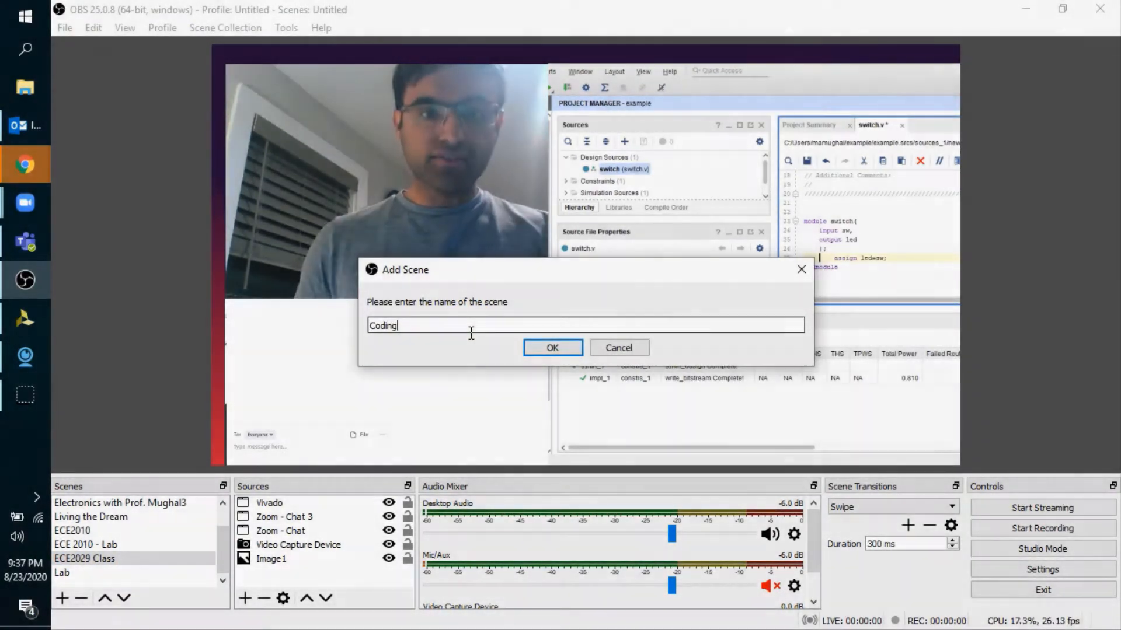
pyautogui.click(549, 348)
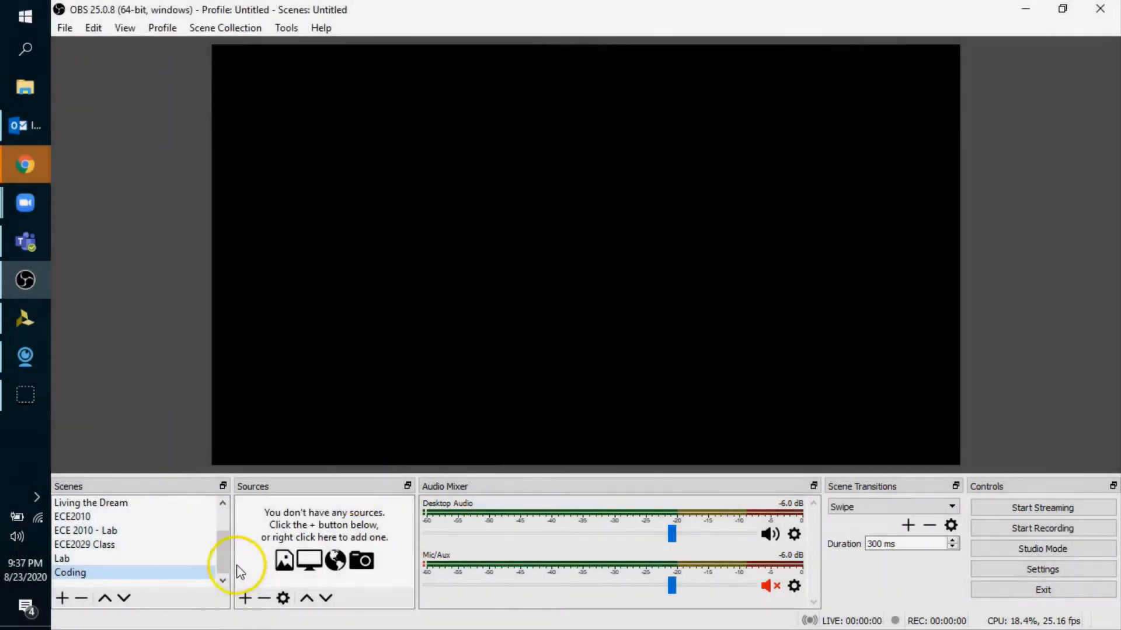
# Add the existing Image1 image source to the Coding scene as its background.
pyautogui.click(247, 602)
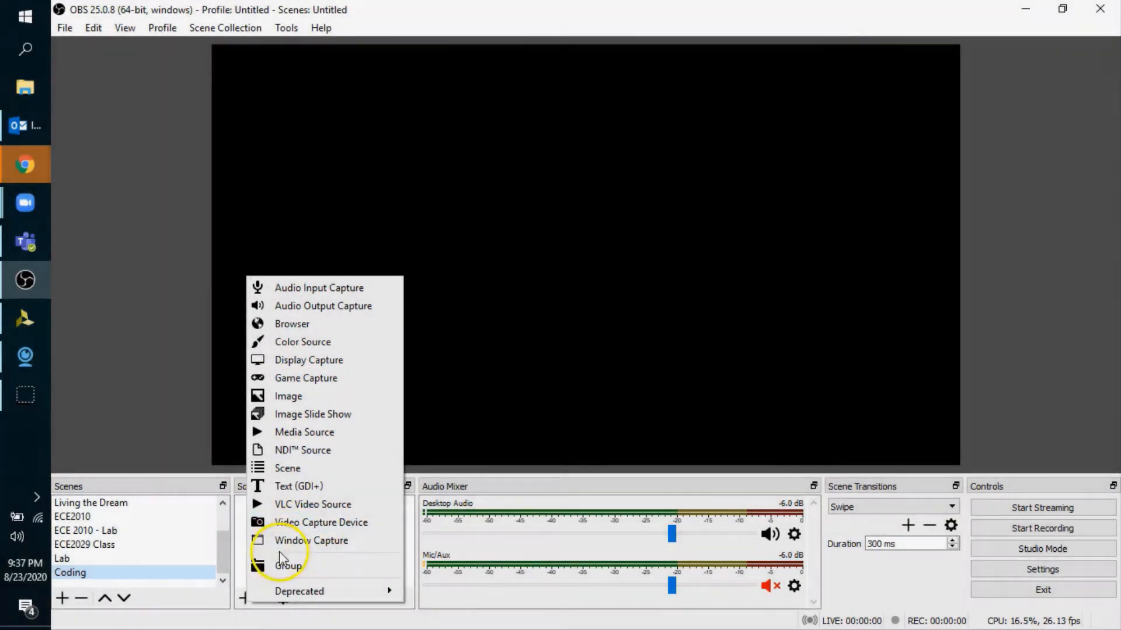
pyautogui.click(288, 397)
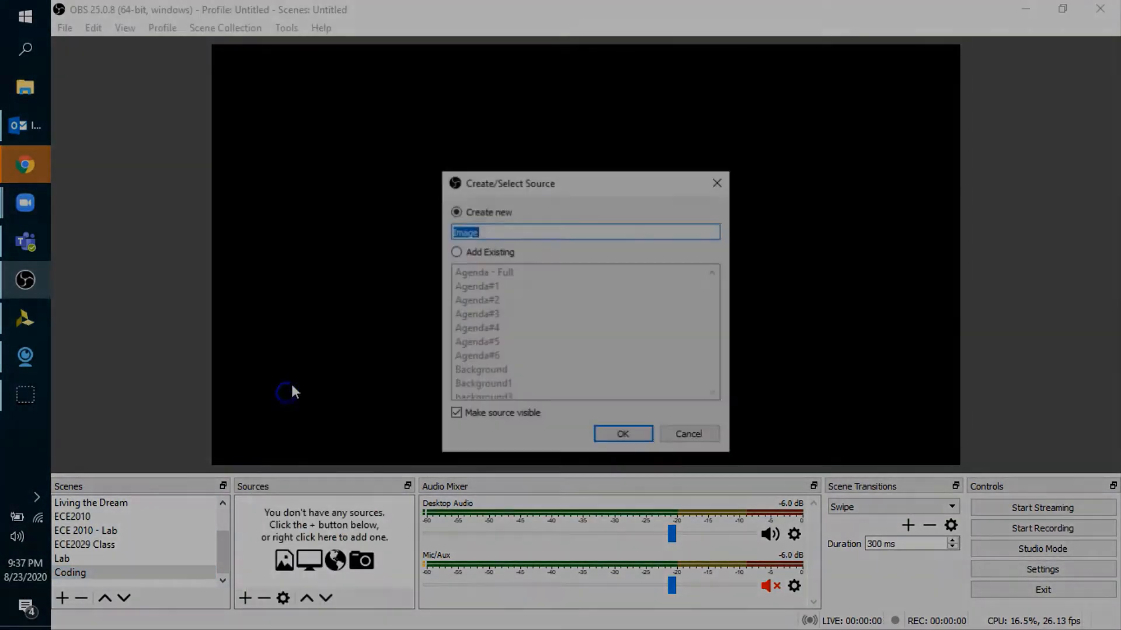
pyautogui.click(456, 251)
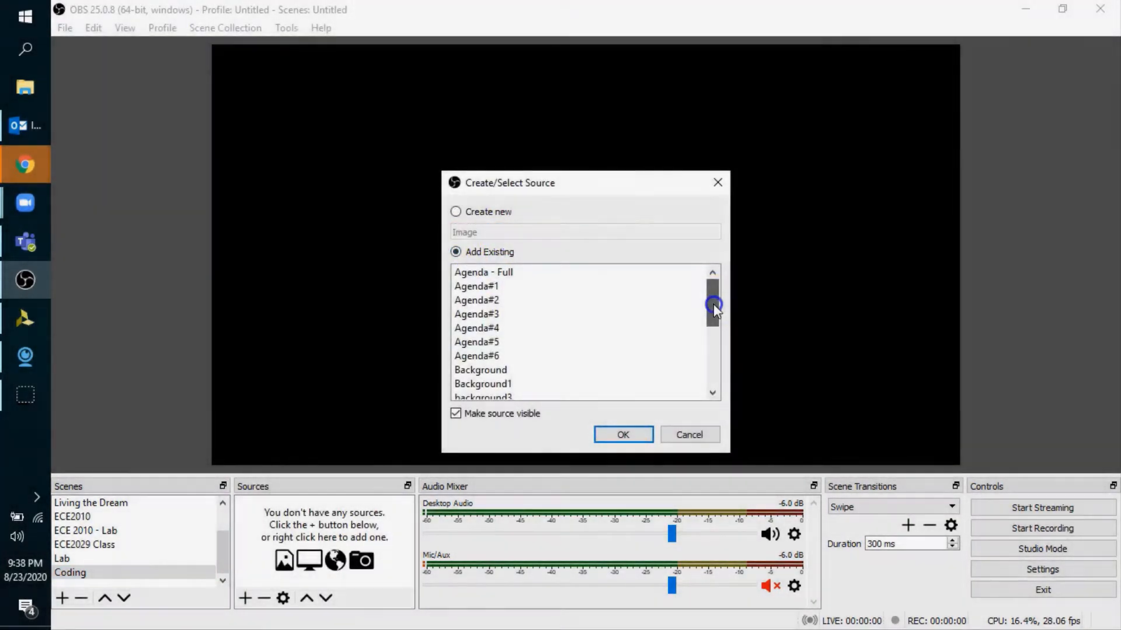
pyautogui.moveTo(713, 309); pyautogui.dragTo(714, 365)
pyautogui.click(474, 296)
pyautogui.click(618, 430)
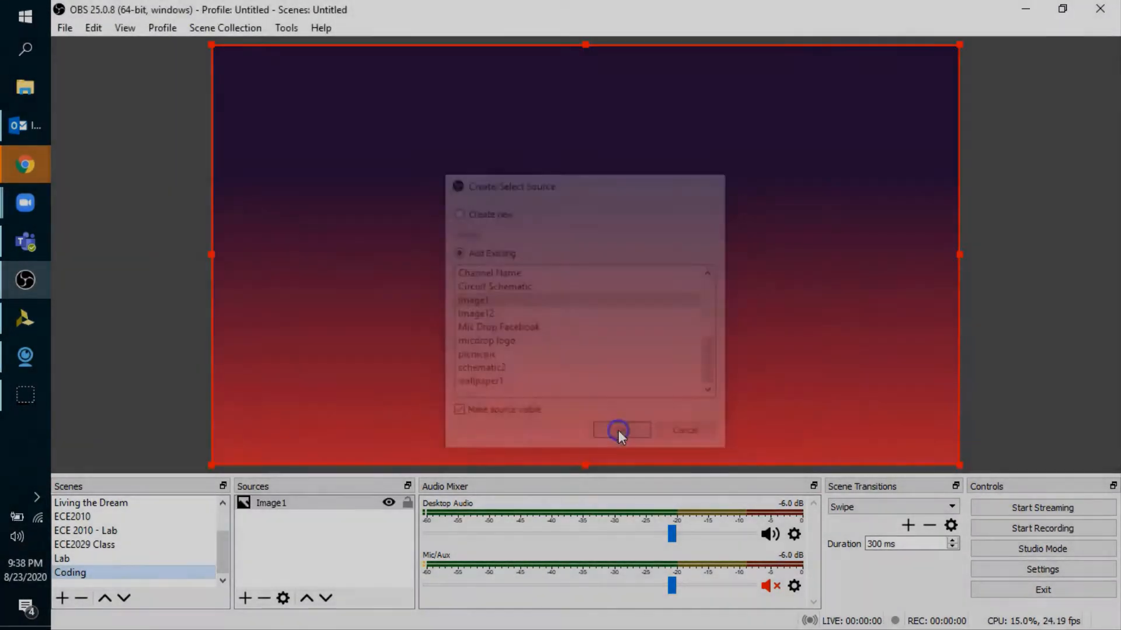
# Add the existing Audio Input Capture source to the Coding scene.
pyautogui.click(246, 598)
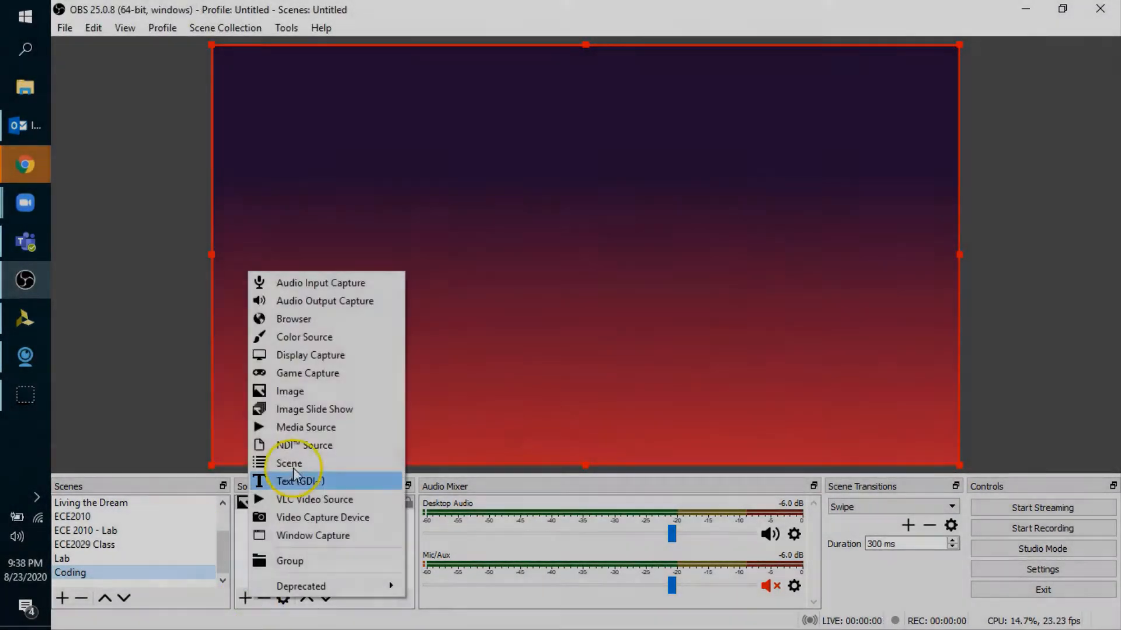
pyautogui.click(304, 283)
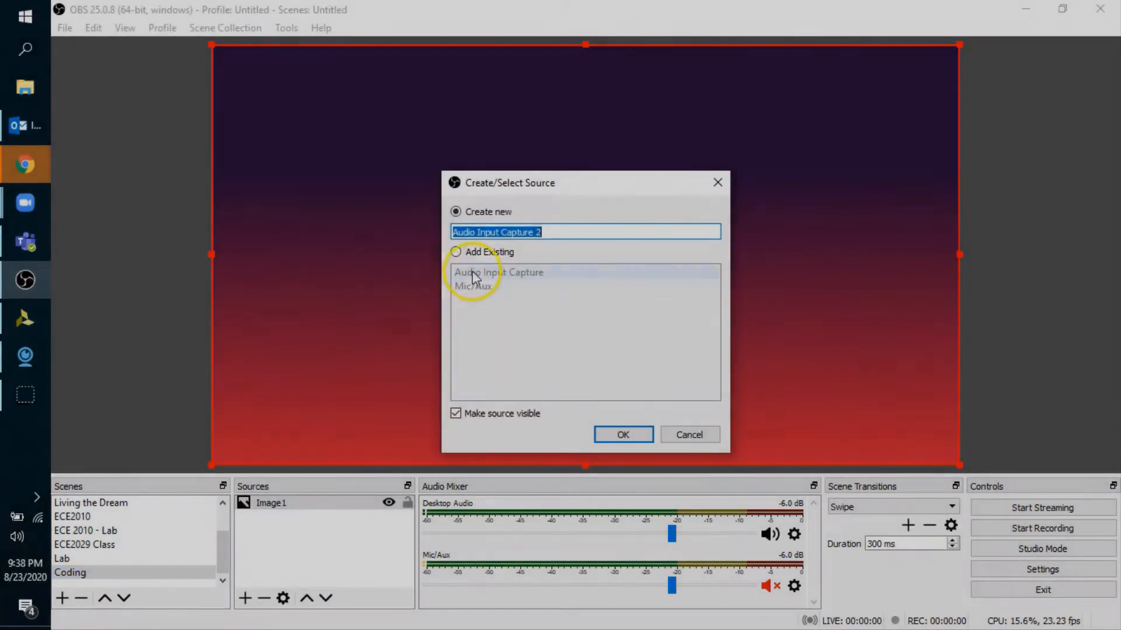
pyautogui.click(455, 255)
pyautogui.click(474, 273)
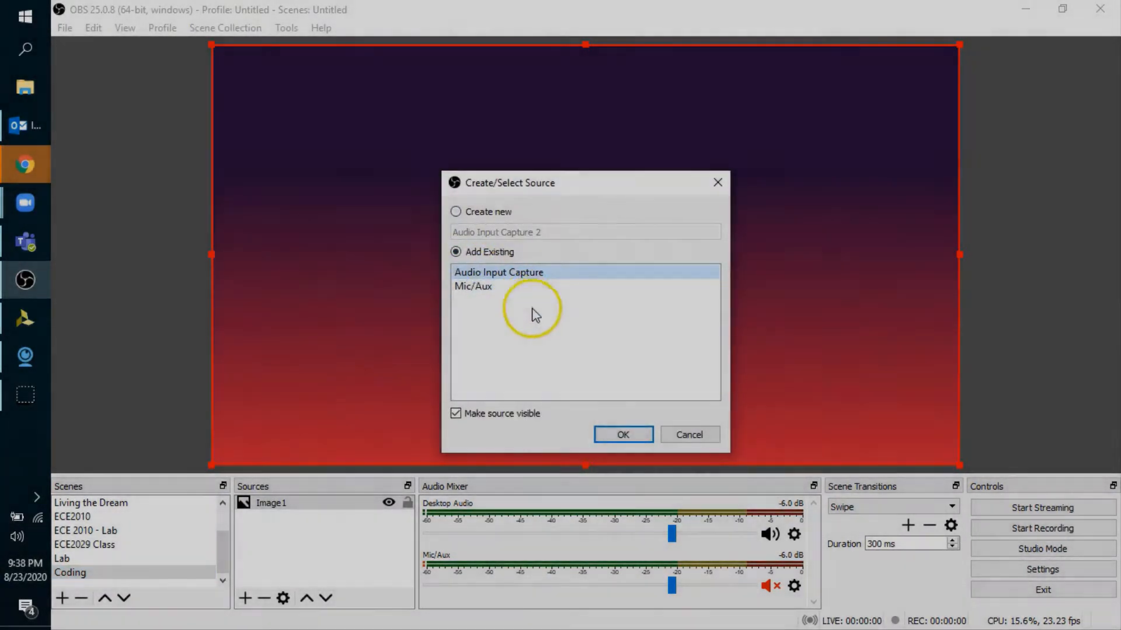
pyautogui.click(622, 433)
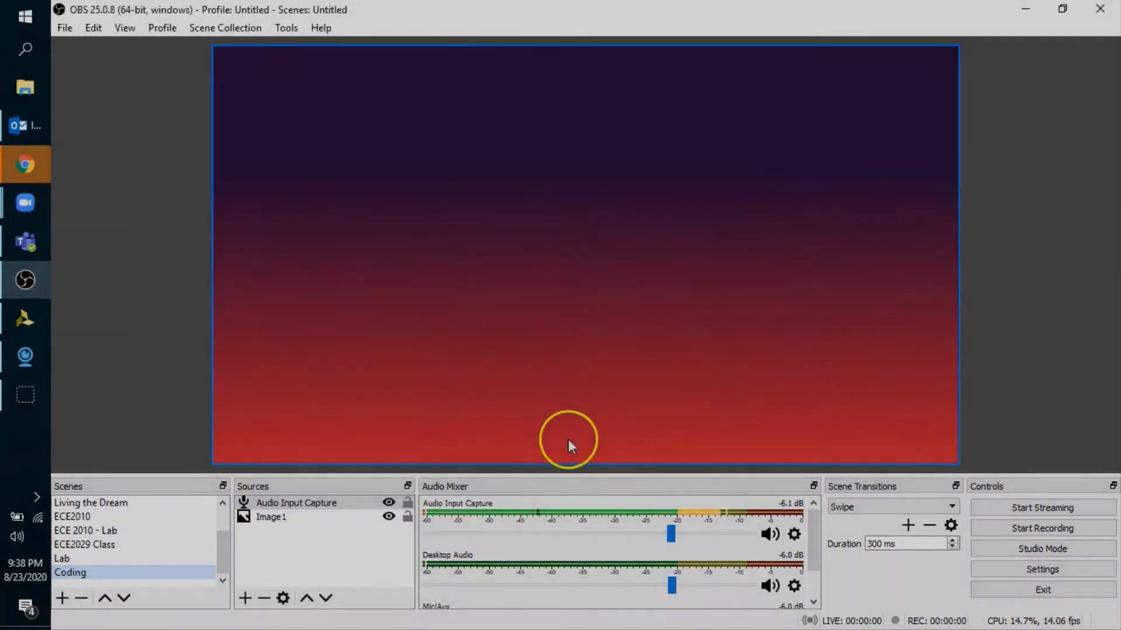
# Add the existing Video Capture Device webcam source to the Coding scene.
pyautogui.click(245, 598)
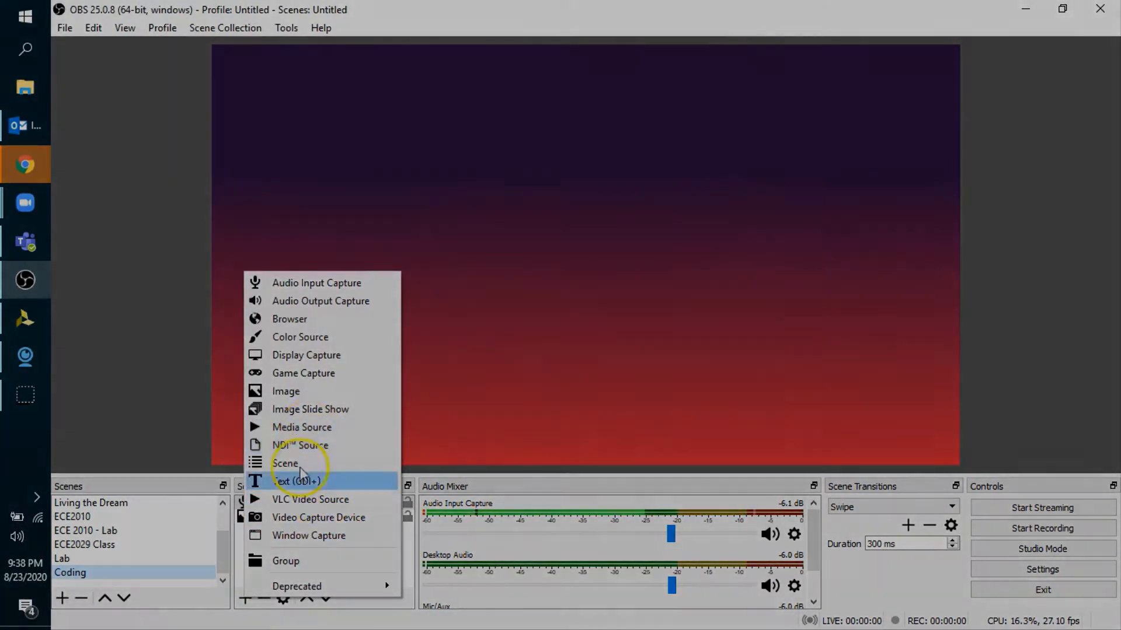
pyautogui.click(321, 517)
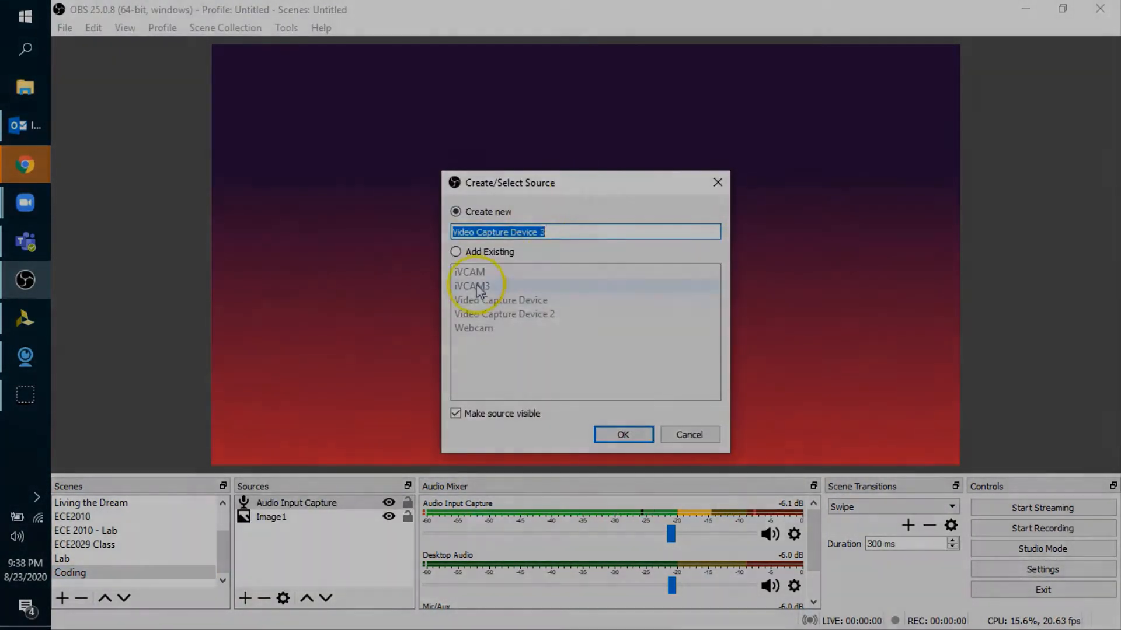
pyautogui.click(456, 253)
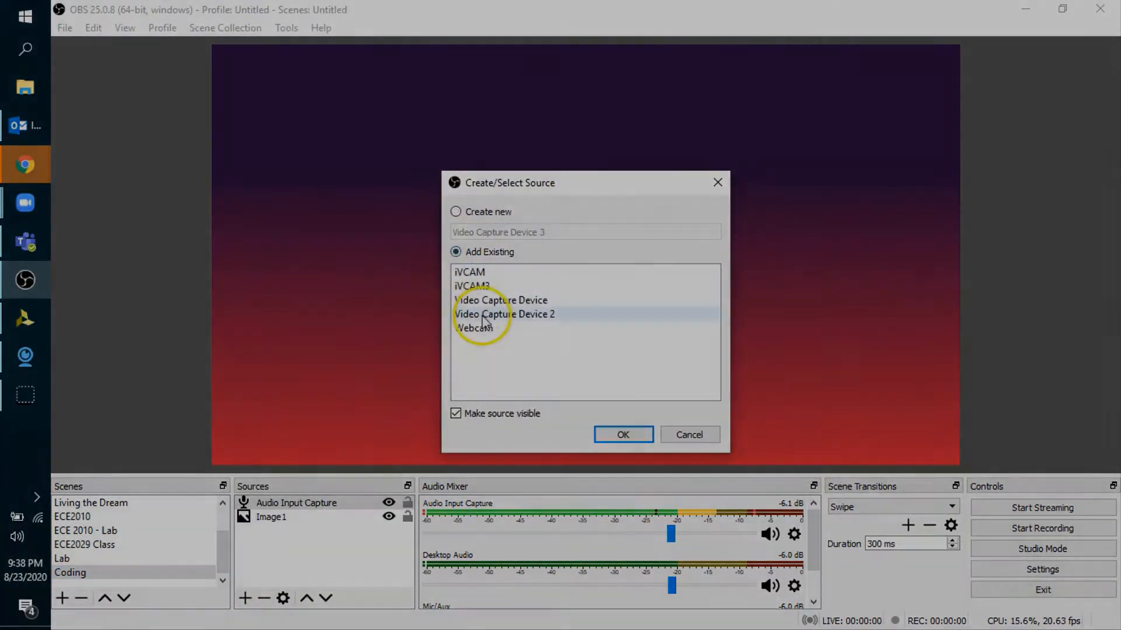
pyautogui.doubleClick(501, 300)
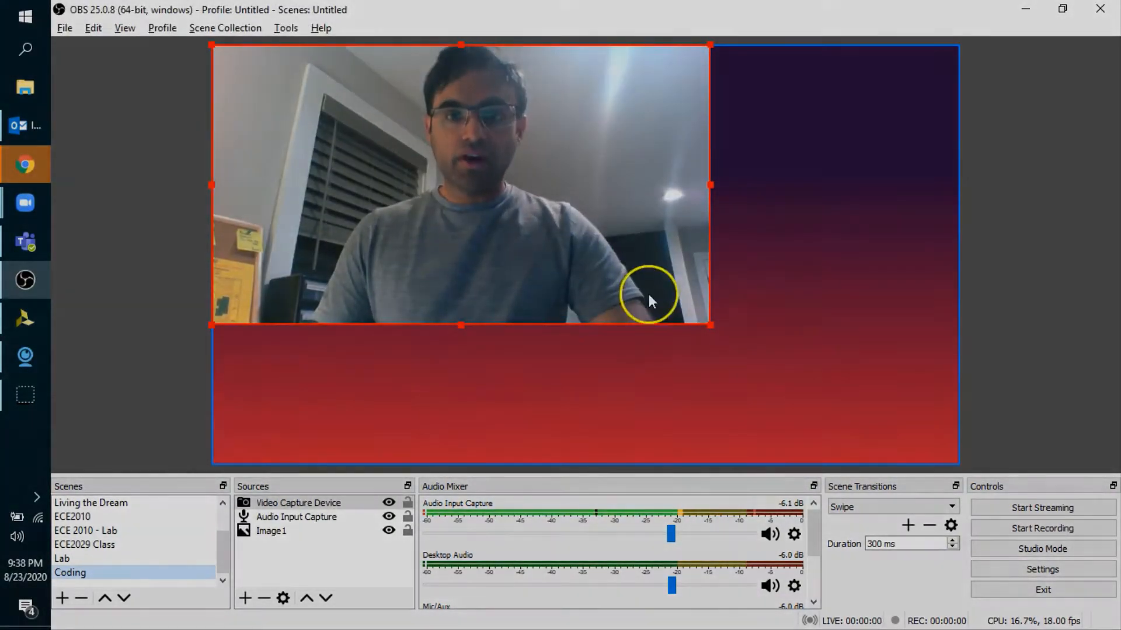
# Crop both sides and the lower edge of the webcam image, and place it near the canvas's upper-left corner.
pyautogui.moveTo(701, 213); pyautogui.dragTo(566, 184)
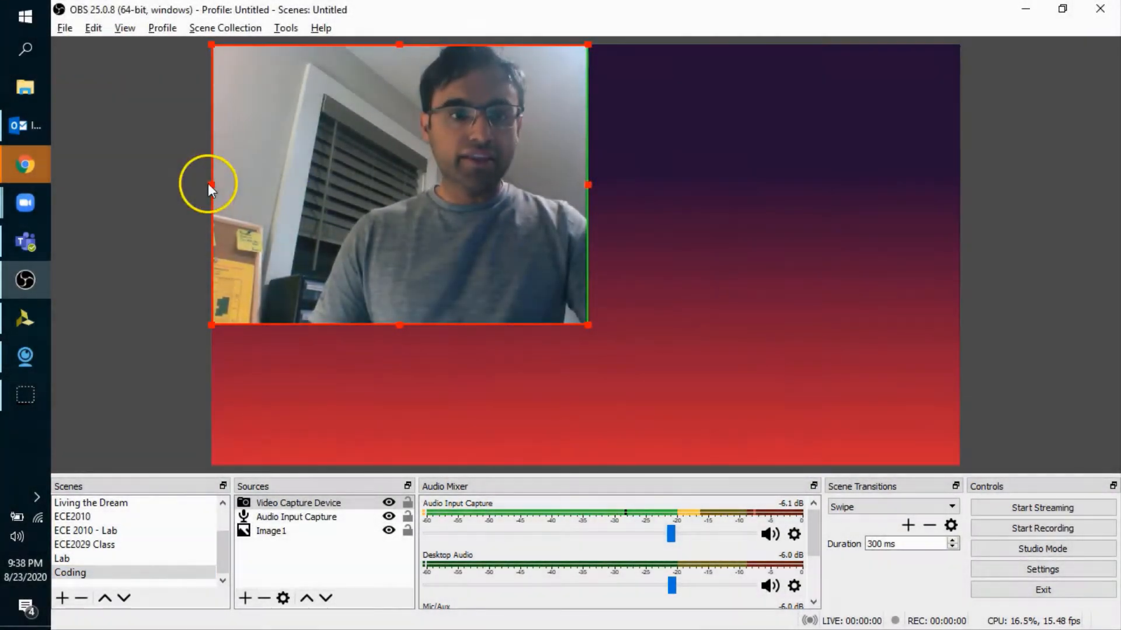
pyautogui.moveTo(210, 184); pyautogui.dragTo(312, 184)
pyautogui.moveTo(450, 321); pyautogui.dragTo(443, 262)
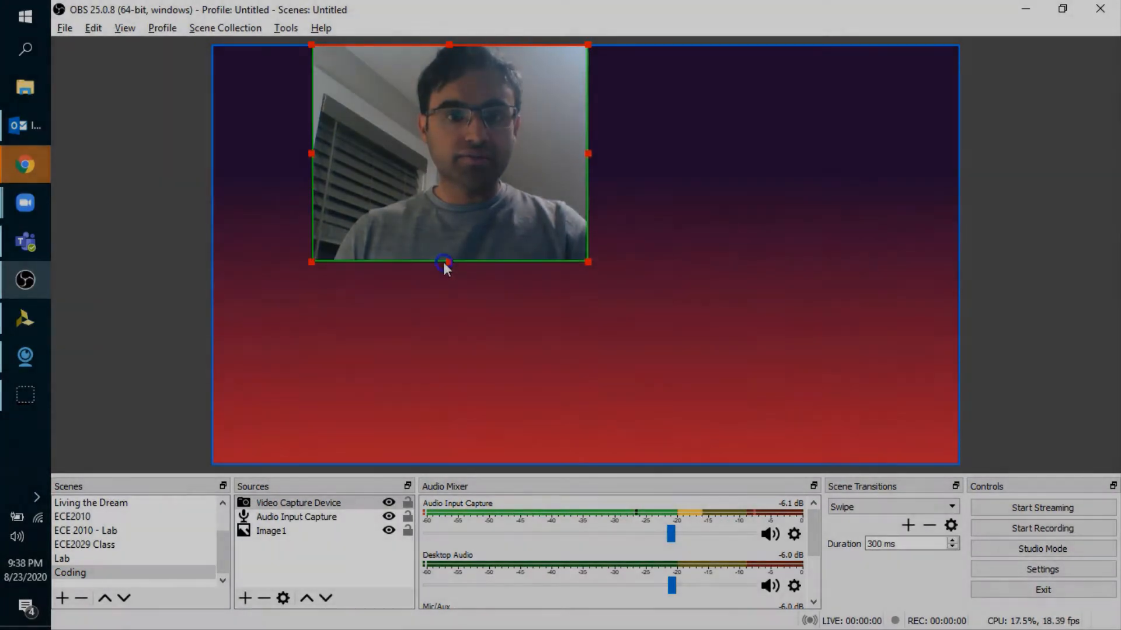
pyautogui.moveTo(457, 186); pyautogui.dragTo(405, 202)
pyautogui.click(593, 261)
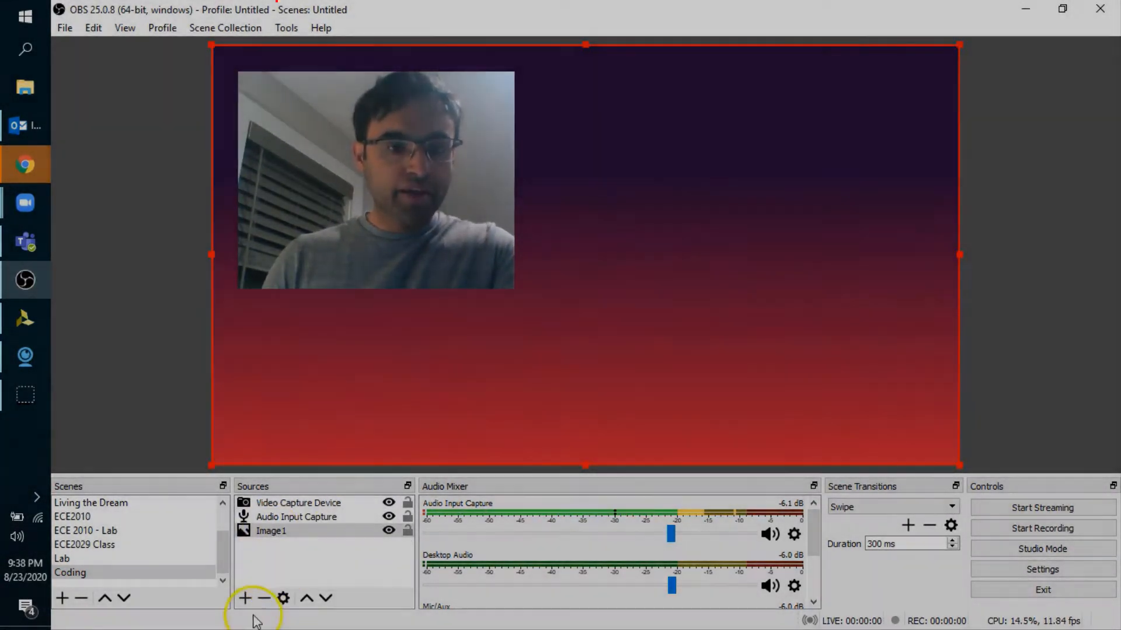
# Add the existing Zoom - Chat window capture to the Coding scene.
pyautogui.click(245, 599)
pyautogui.click(290, 537)
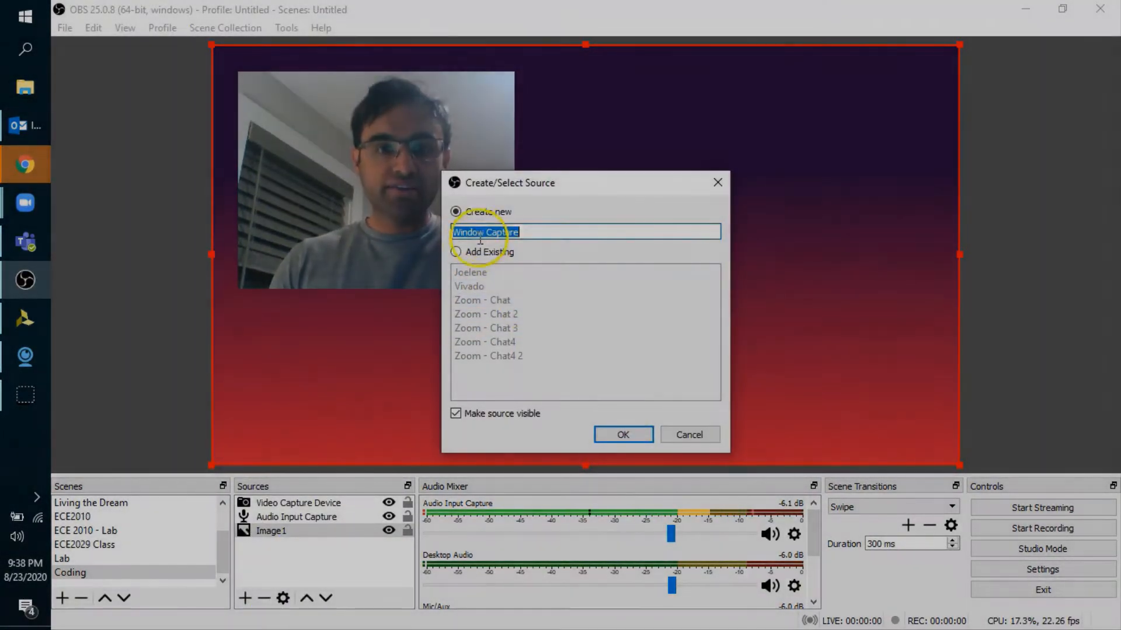
pyautogui.click(456, 251)
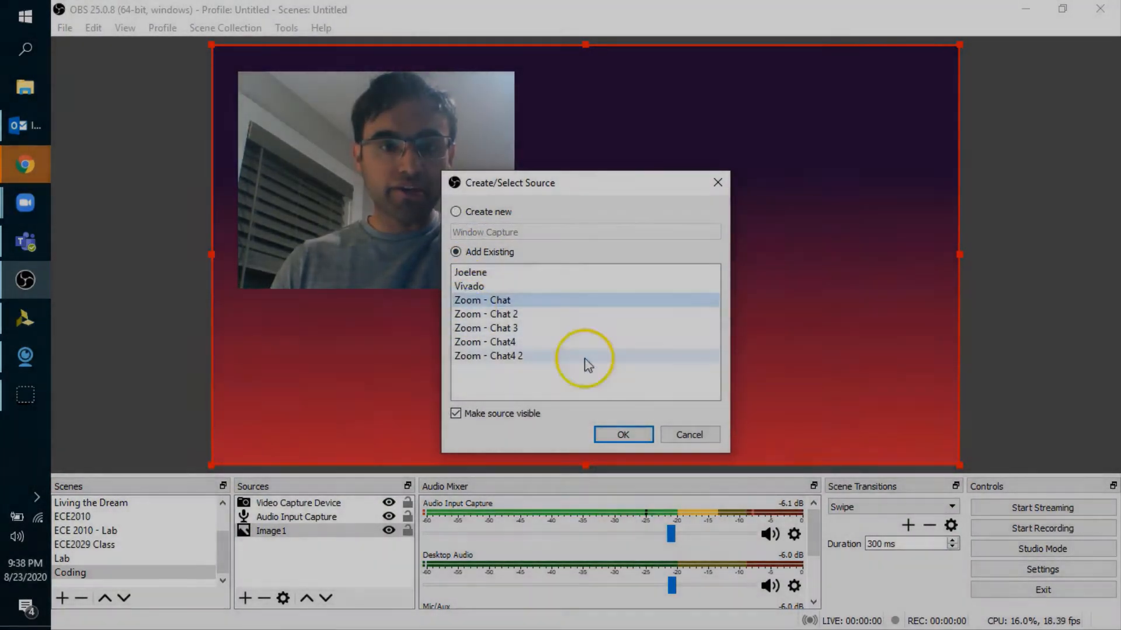
pyautogui.click(623, 435)
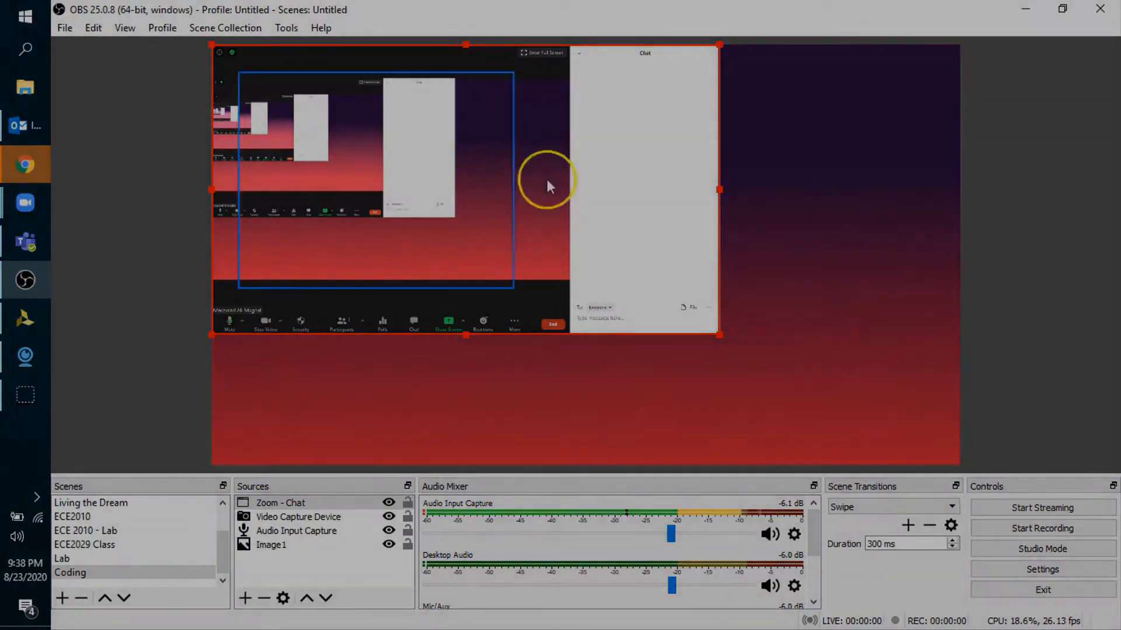
# Show the Participants panel above Chat in the Zoom meeting, then crop its OBS capture to just those two panels.
pyautogui.moveTo(25, 204)
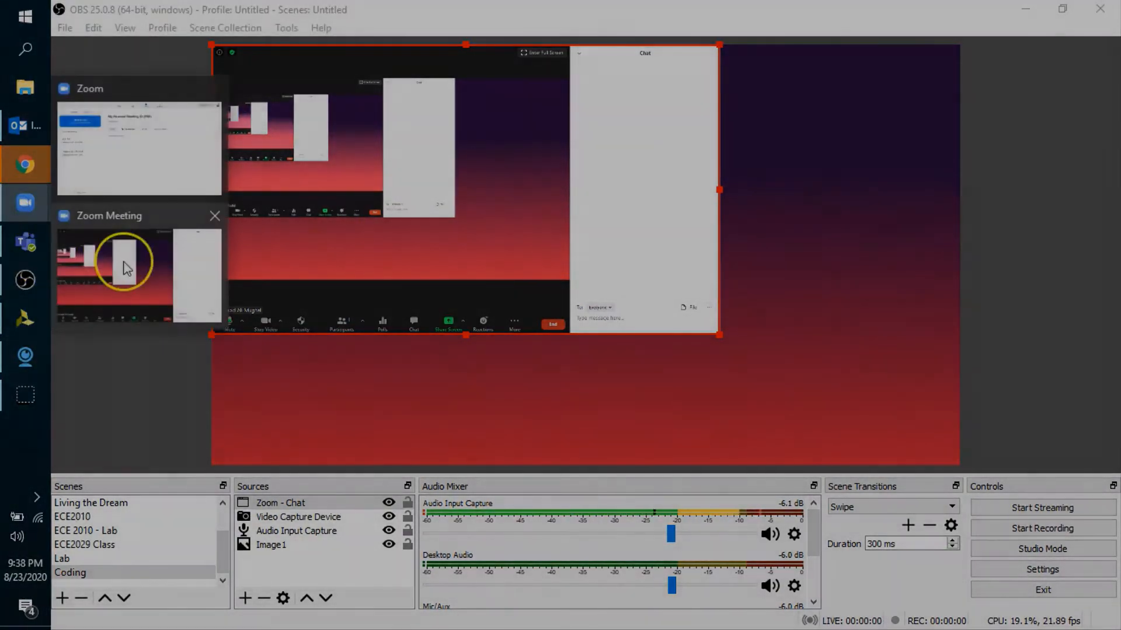
pyautogui.click(125, 269)
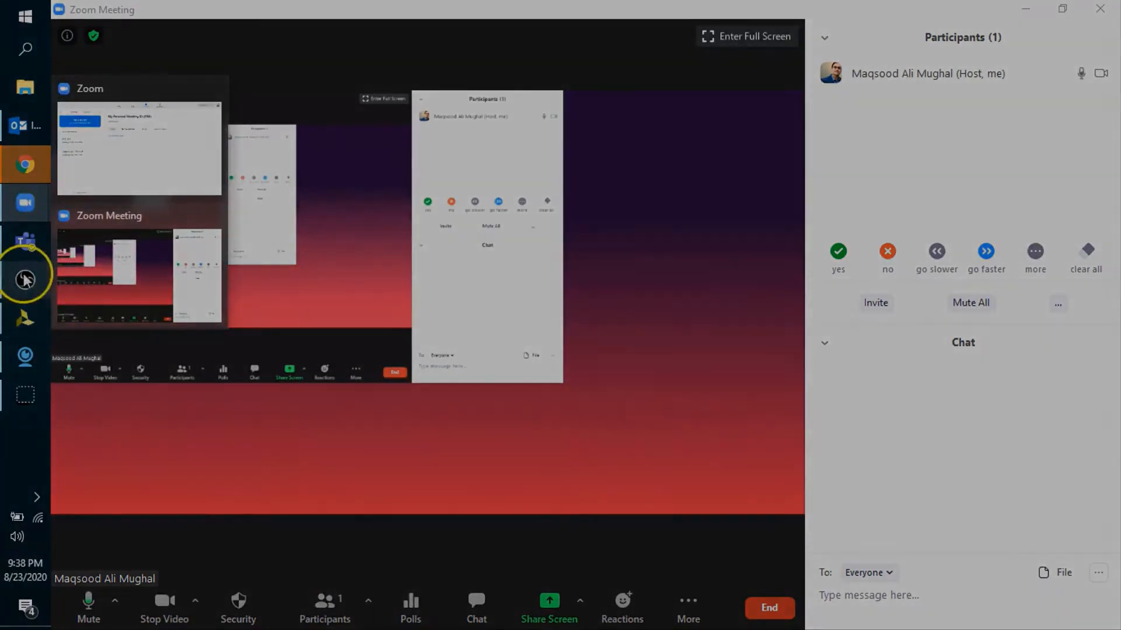
pyautogui.click(25, 280)
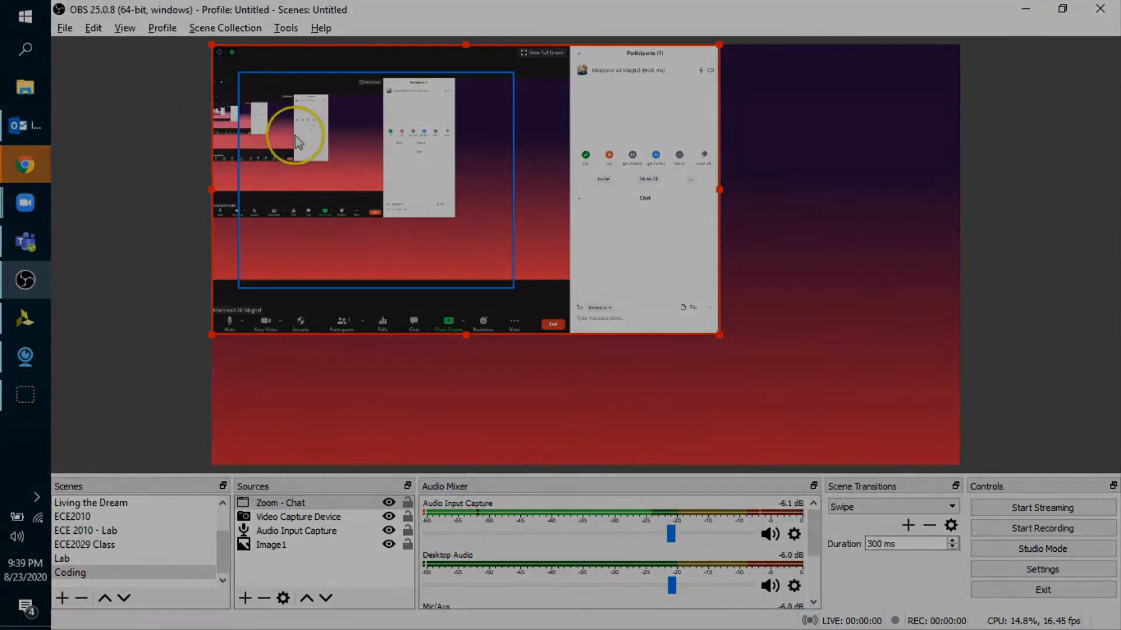
pyautogui.moveTo(216, 190); pyautogui.dragTo(571, 179)
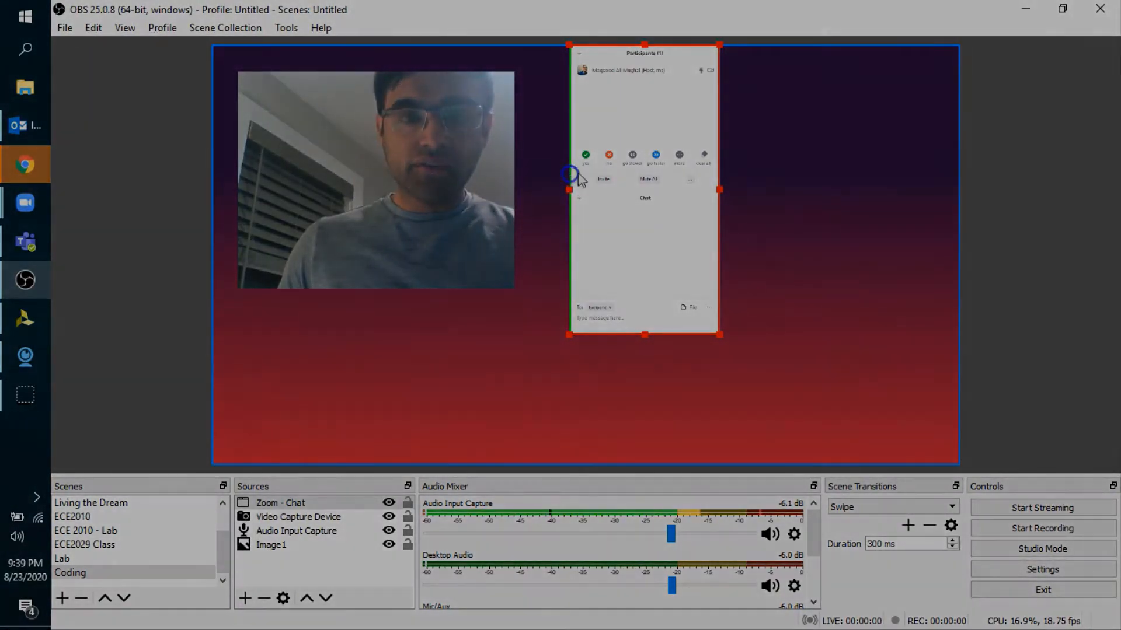
# Check the panel layout of the ECE2029 Class scene, then return to the Coding scene.
pyautogui.click(838, 177)
pyautogui.moveTo(646, 163); pyautogui.dragTo(646, 204)
pyautogui.moveTo(738, 240); pyautogui.dragTo(766, 212)
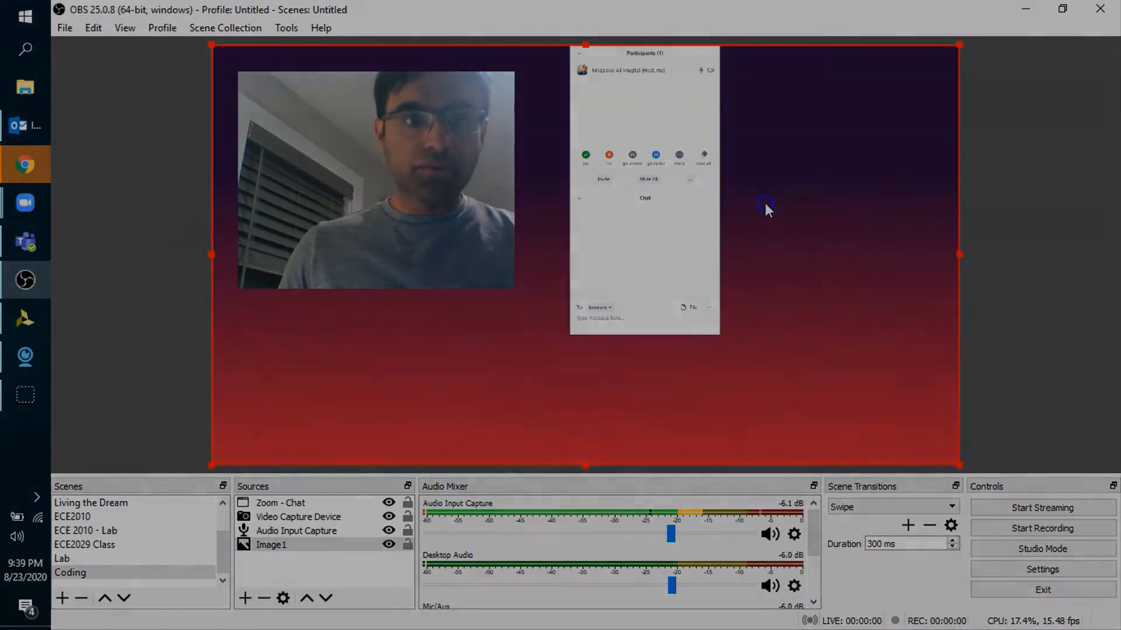
pyautogui.click(90, 546)
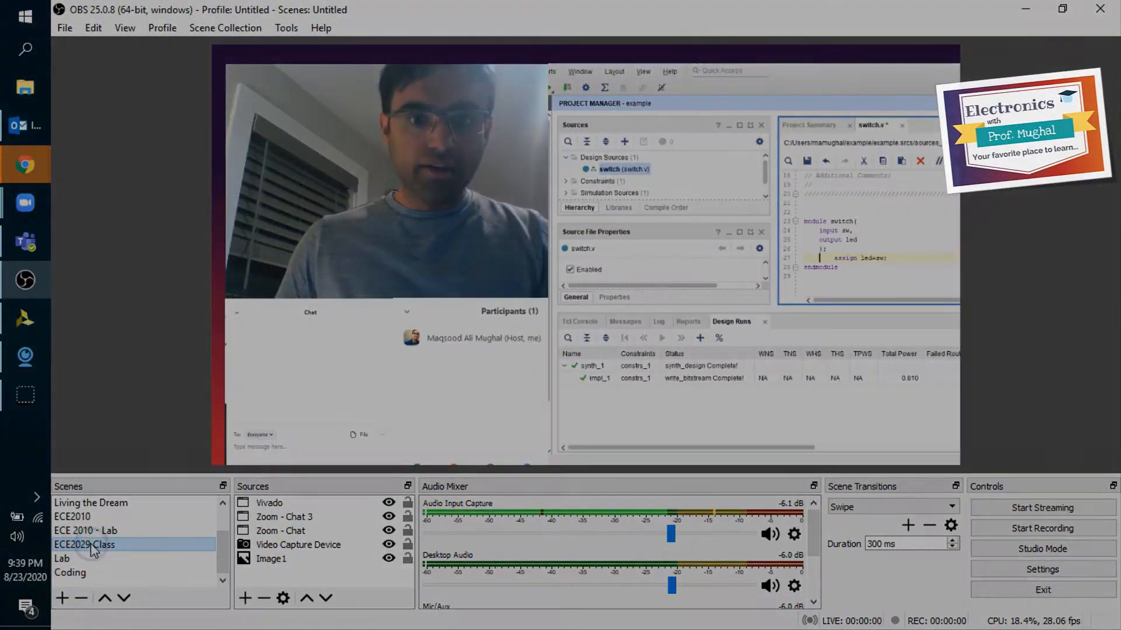
pyautogui.click(67, 574)
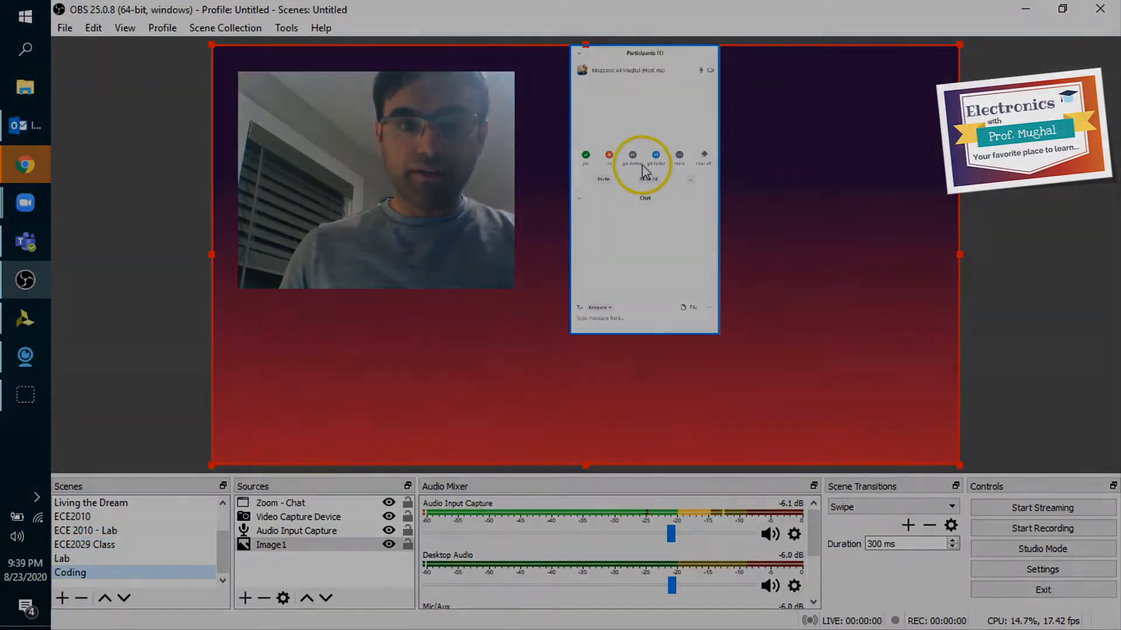
# Crop the Zoom capture to only its Chat panel and fit it directly below the webcam, aligned with the webcam's left edge.
pyautogui.click(644, 175)
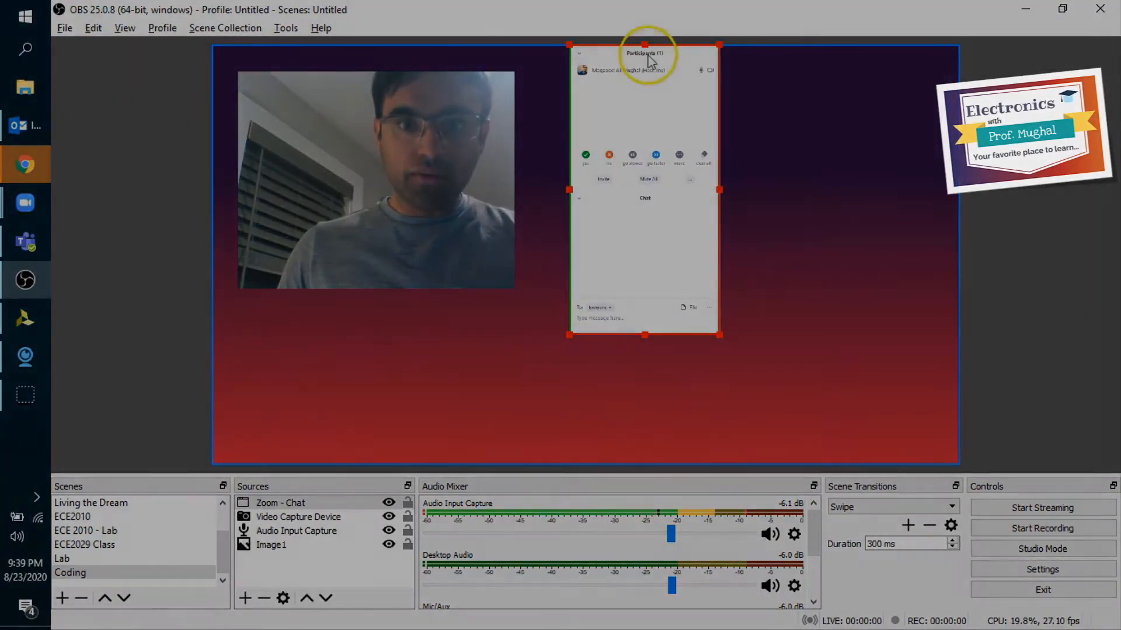
pyautogui.moveTo(661, 239); pyautogui.dragTo(330, 347)
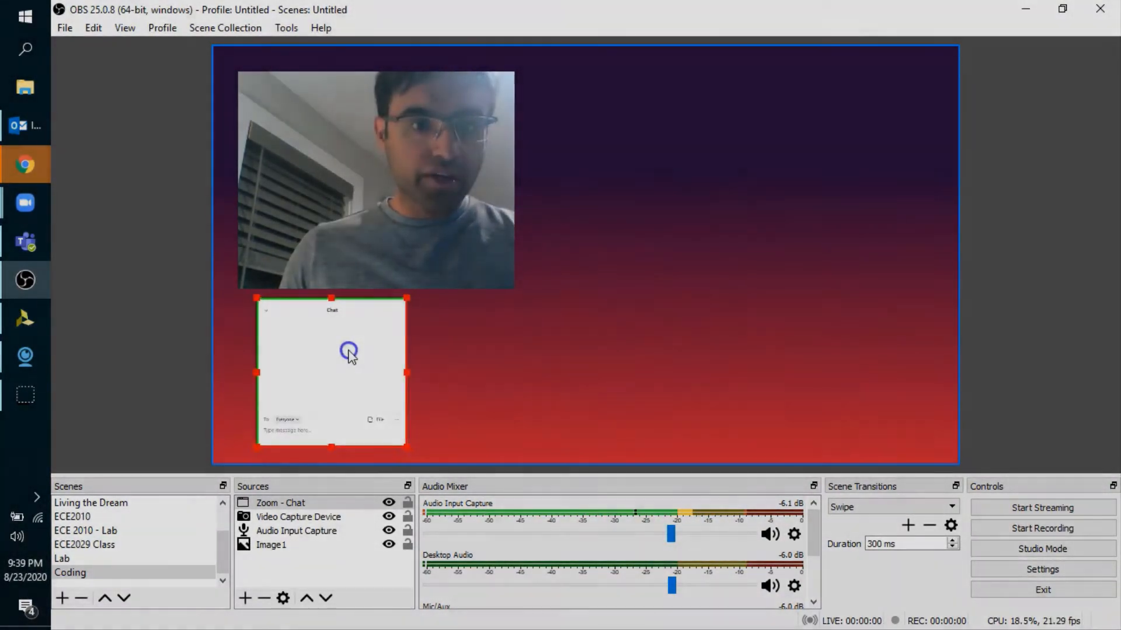
pyautogui.moveTo(387, 438); pyautogui.dragTo(398, 447)
pyautogui.click(362, 366)
pyautogui.click(362, 366)
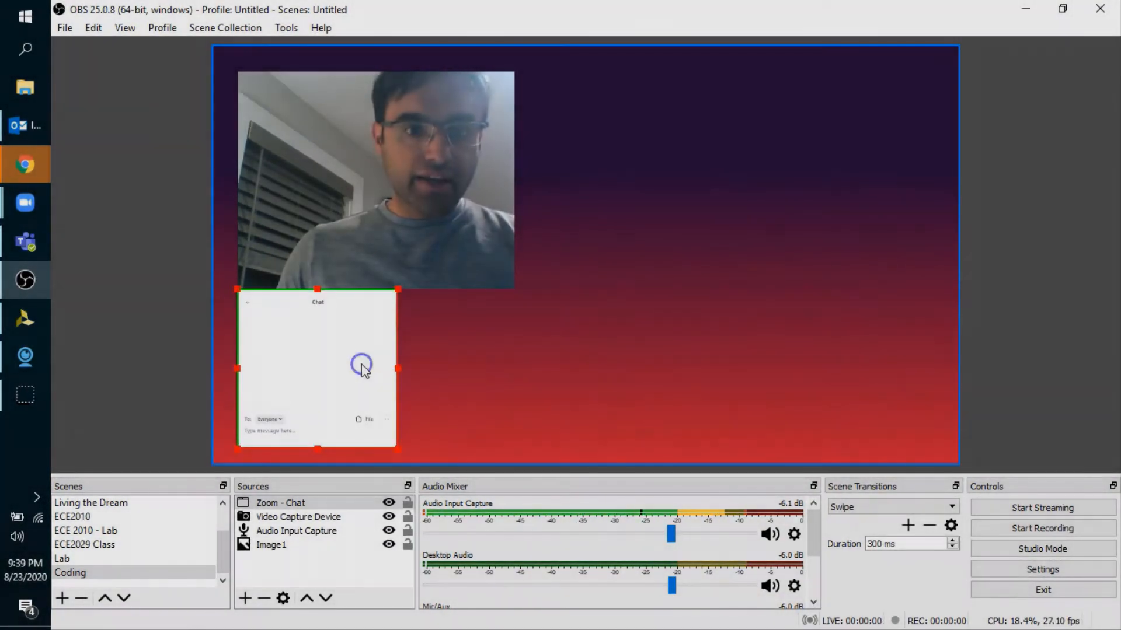
# Paste a duplicate Zoom window capture into the Coding scene and place it to the right of the webcam.
pyautogui.rightClick(532, 363)
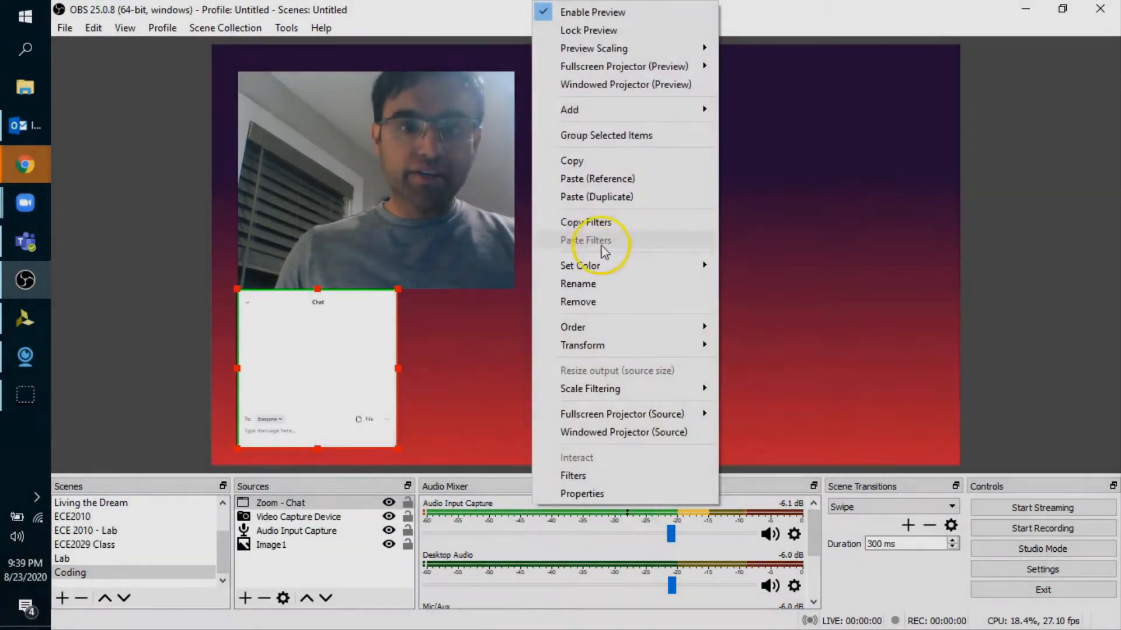
pyautogui.click(604, 195)
pyautogui.moveTo(608, 242); pyautogui.dragTo(627, 65)
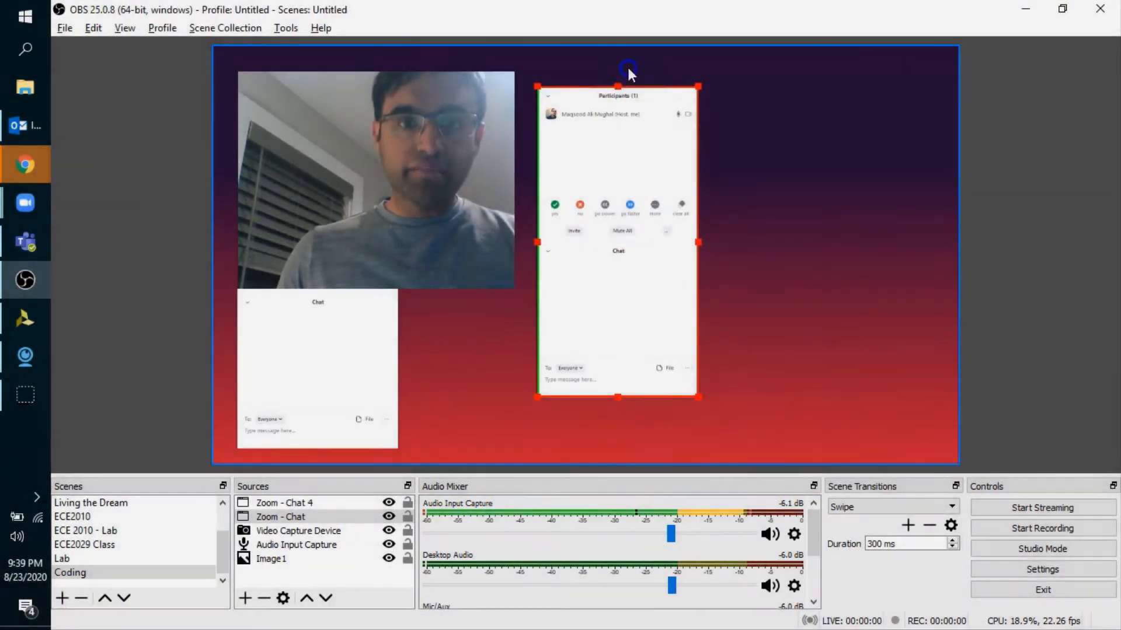
# Crop the duplicated Zoom capture to its Participants panel and fit it directly right of the Chat panel at the same height.
pyautogui.moveTo(610, 403); pyautogui.dragTo(604, 199)
pyautogui.click(629, 327)
pyautogui.moveTo(596, 143); pyautogui.dragTo(485, 338)
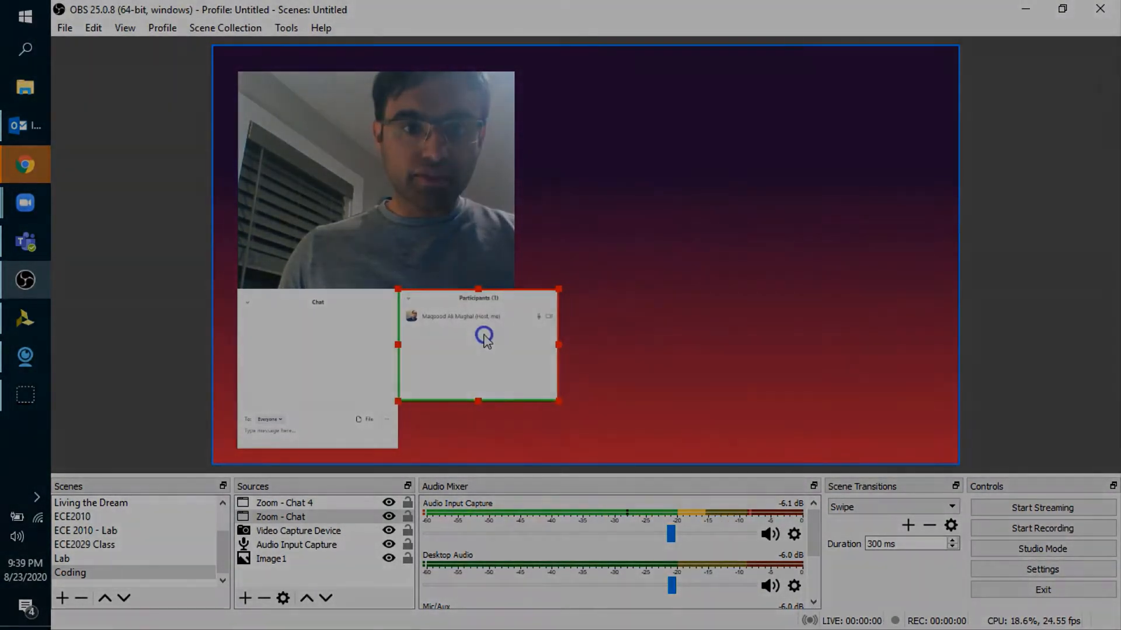
pyautogui.moveTo(476, 403); pyautogui.dragTo(477, 448)
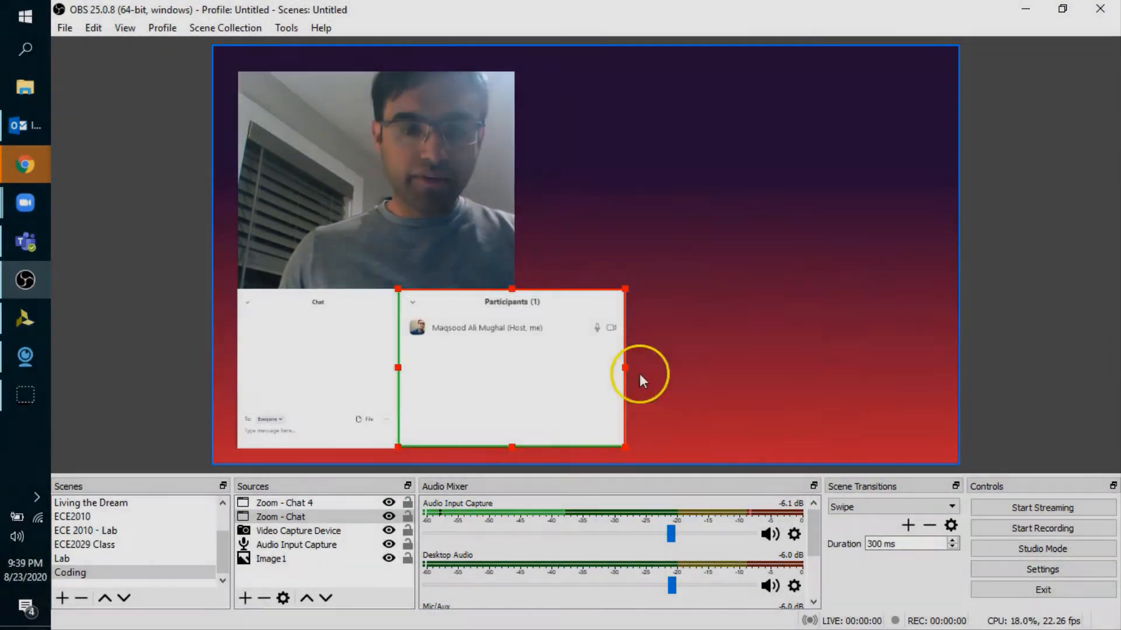
pyautogui.click(658, 356)
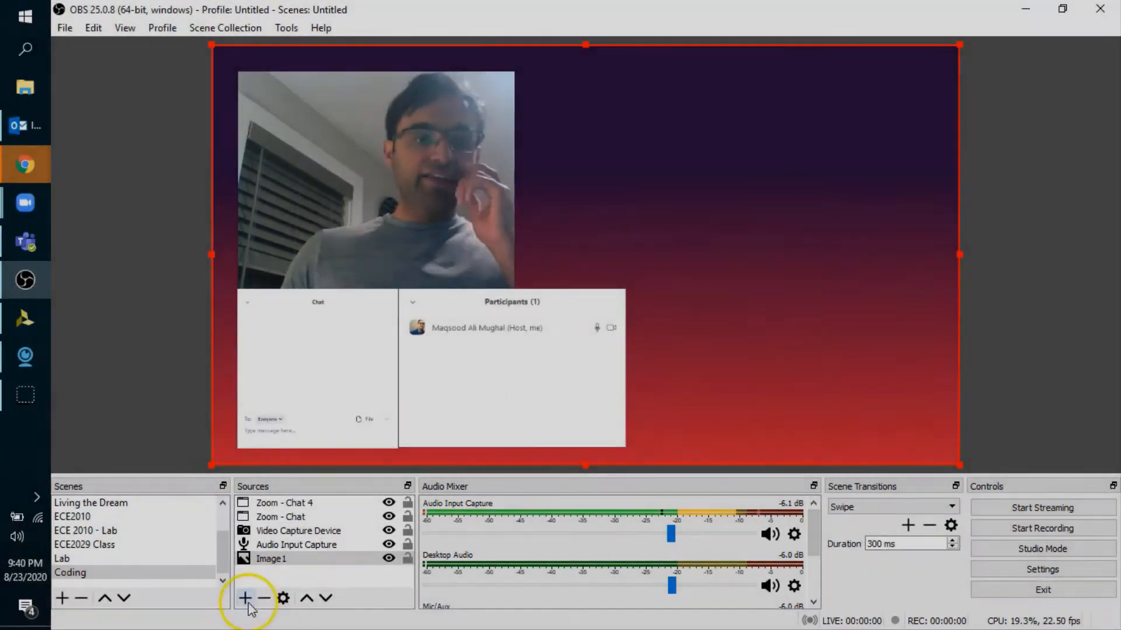
# Add a window capture of Vivado to the Coding scene and place it against the webcam's right edge.
pyautogui.click(246, 598)
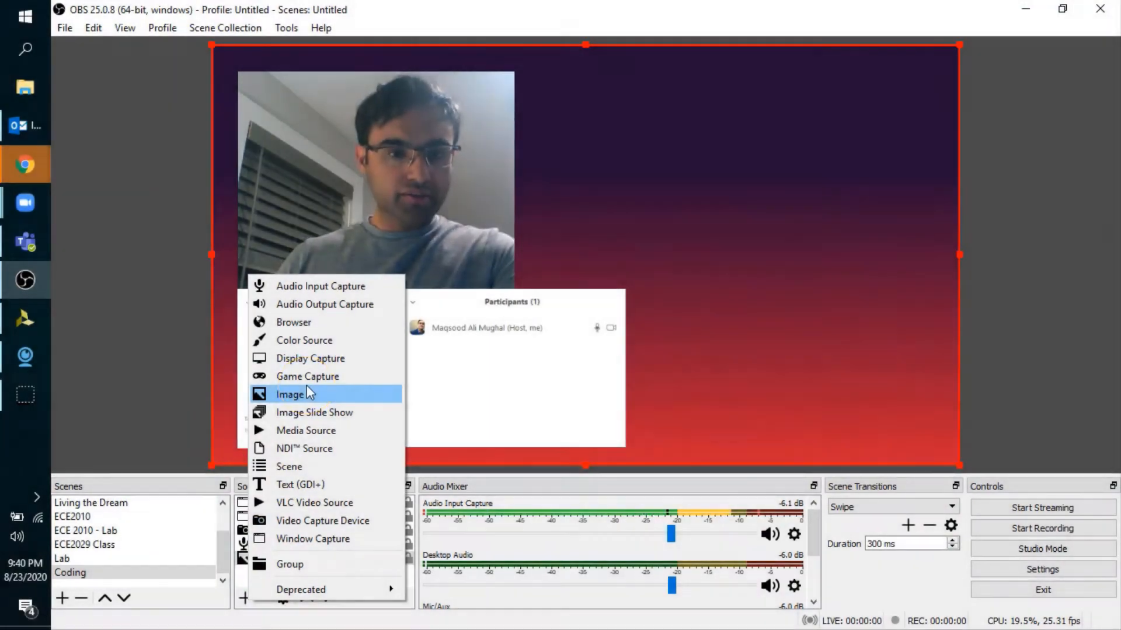
pyautogui.click(350, 542)
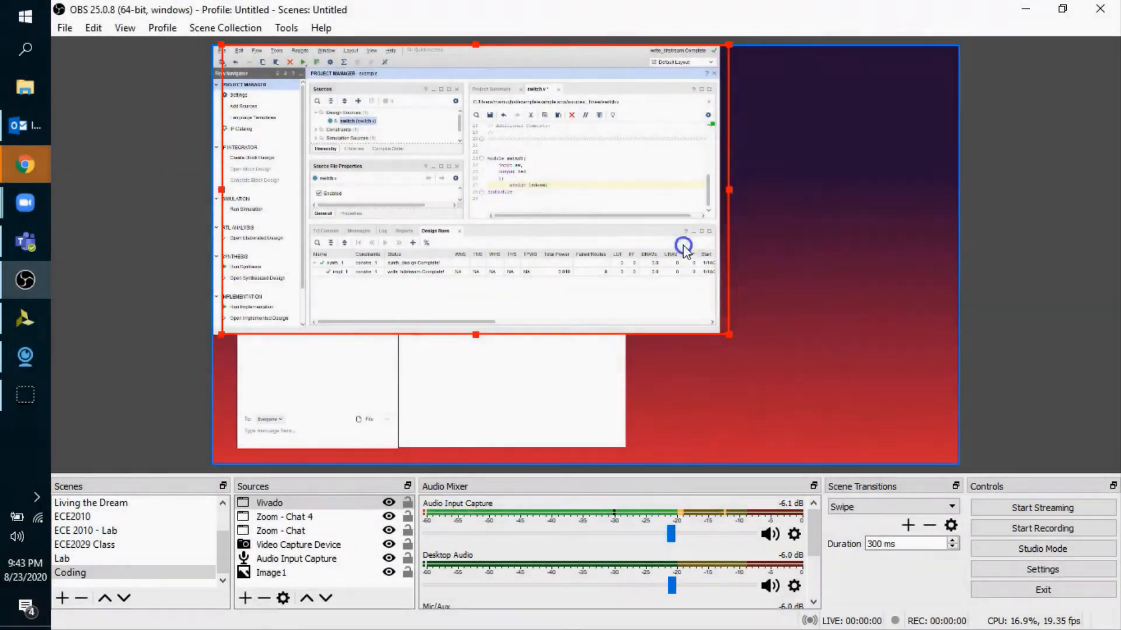
pyautogui.moveTo(683, 243)
pyautogui.mouseDown()
pyautogui.moveTo(825, 278)
pyautogui.moveTo(868, 233)
pyautogui.moveTo(941, 246)
pyautogui.mouseUp()
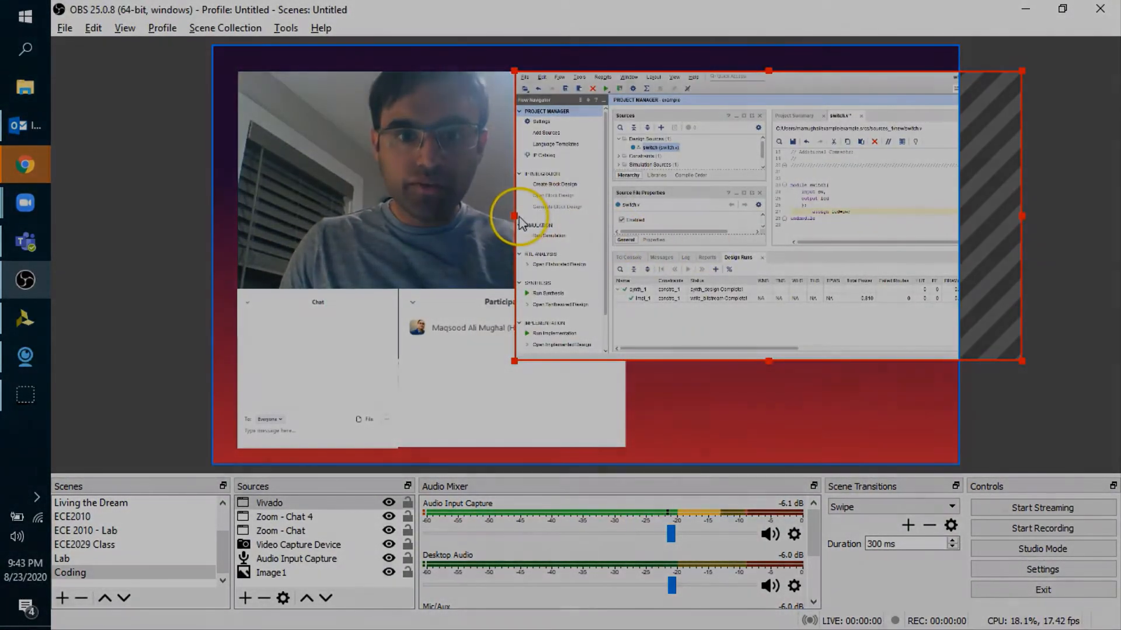
# Crop the Flow Navigator off the Vivado capture, then enlarge it beside the webcam down to the bottom of the Zoom panels.
pyautogui.moveTo(526, 219); pyautogui.dragTo(607, 218)
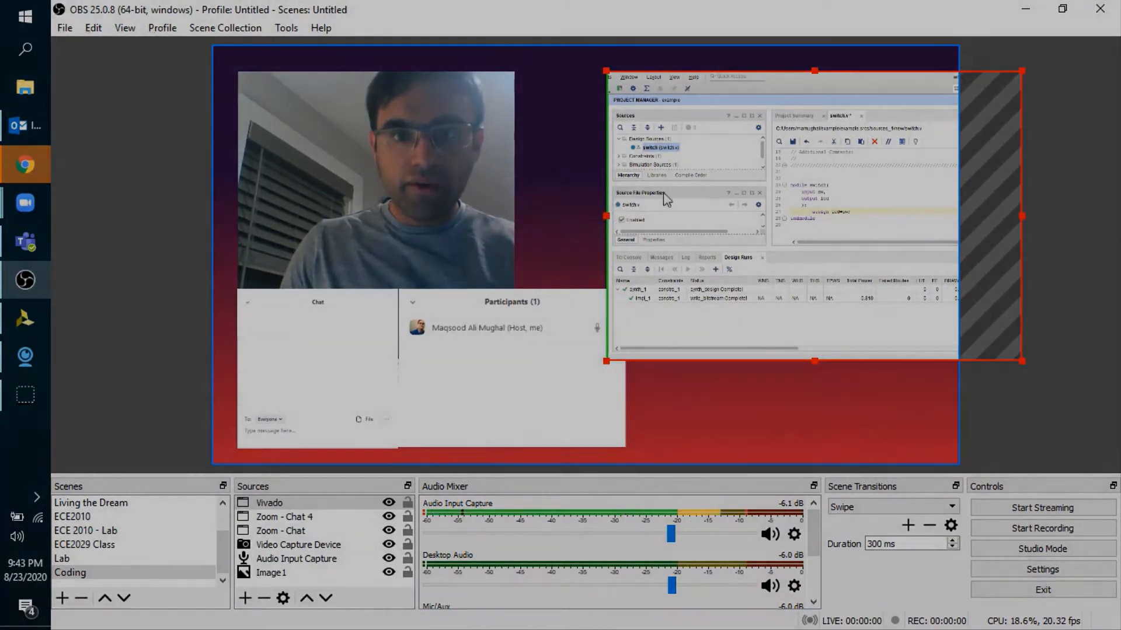
pyautogui.moveTo(818, 139); pyautogui.dragTo(727, 141)
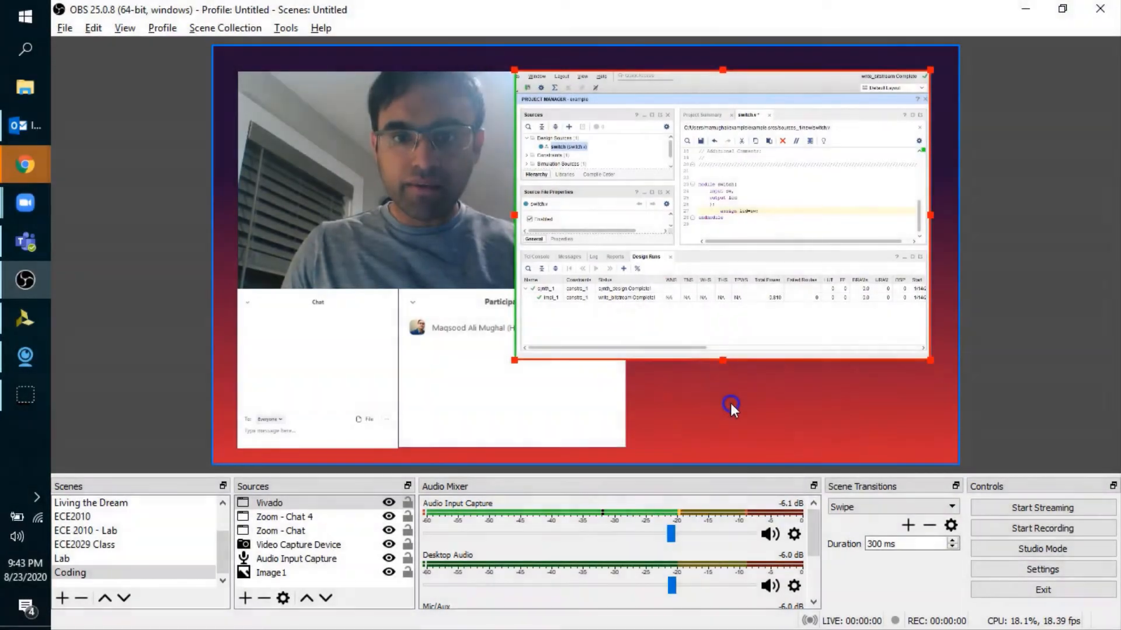
pyautogui.moveTo(721, 362); pyautogui.dragTo(764, 446)
# Bring the Participants capture to the top of the order and align the webcam with the canvas's left edge directly above Chat.
pyautogui.click(446, 350)
pyautogui.rightClick(450, 360)
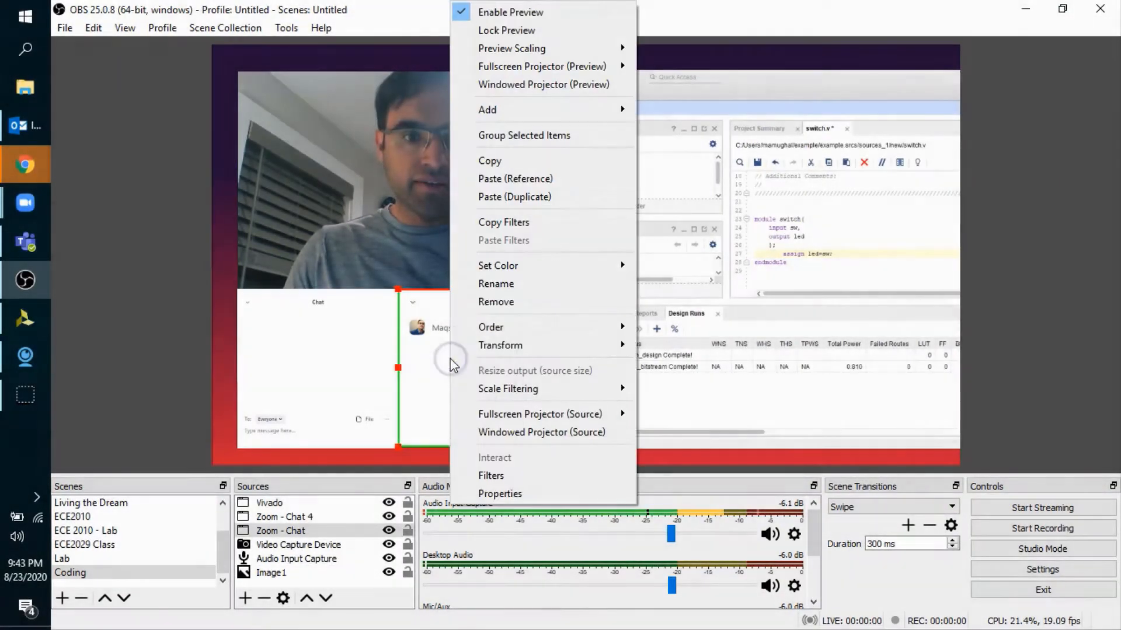
pyautogui.click(544, 325)
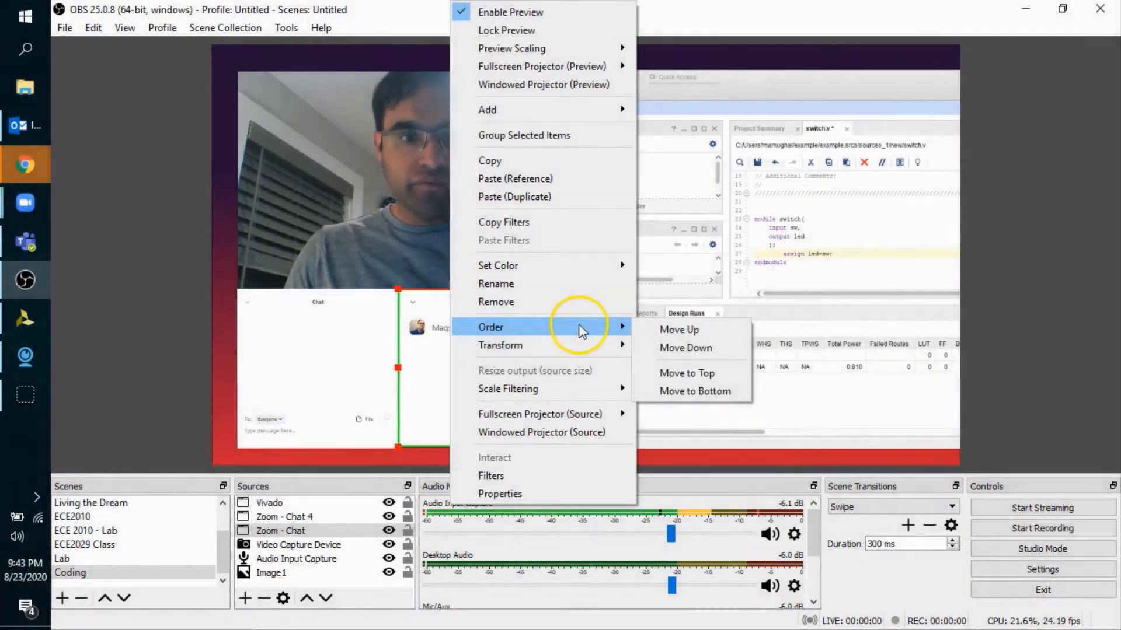
pyautogui.click(676, 375)
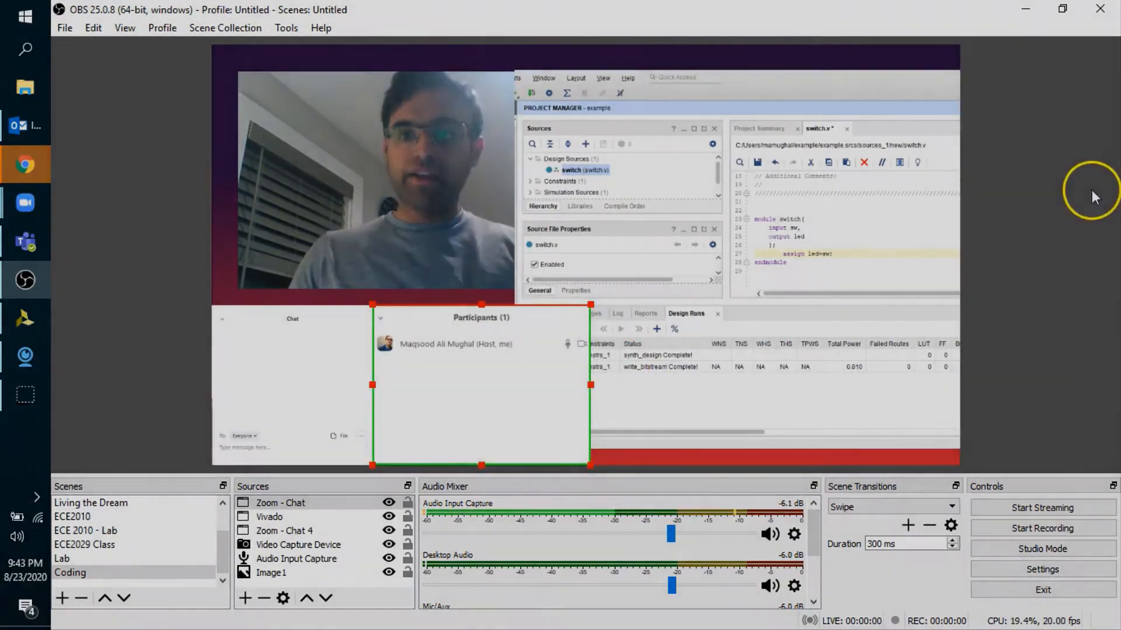
pyautogui.click(1089, 187)
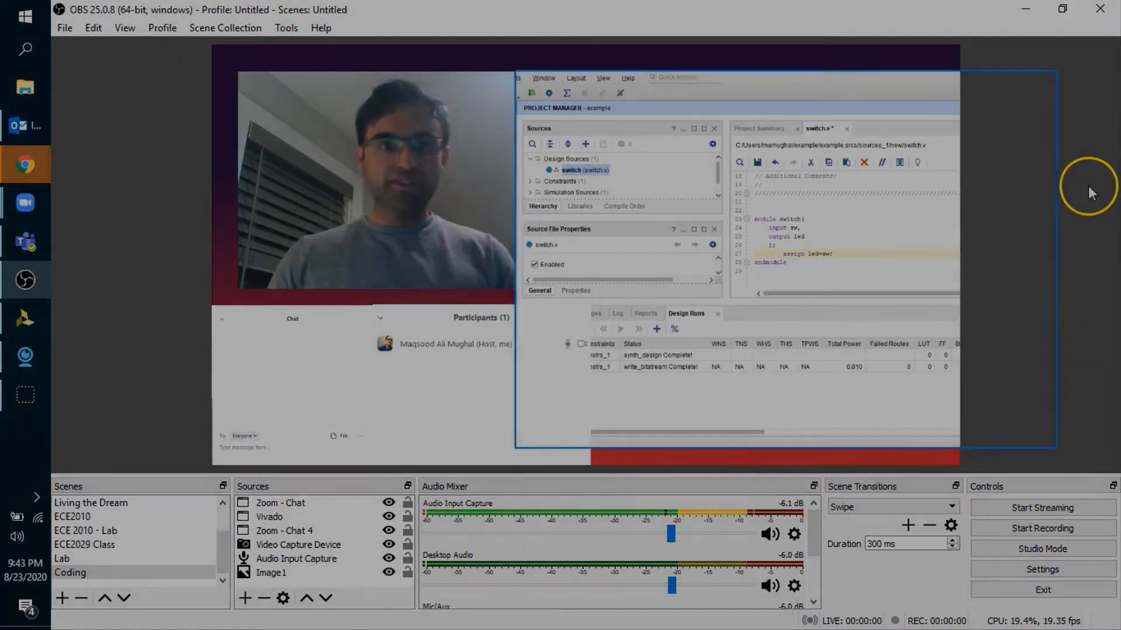
pyautogui.moveTo(324, 174); pyautogui.dragTo(308, 187)
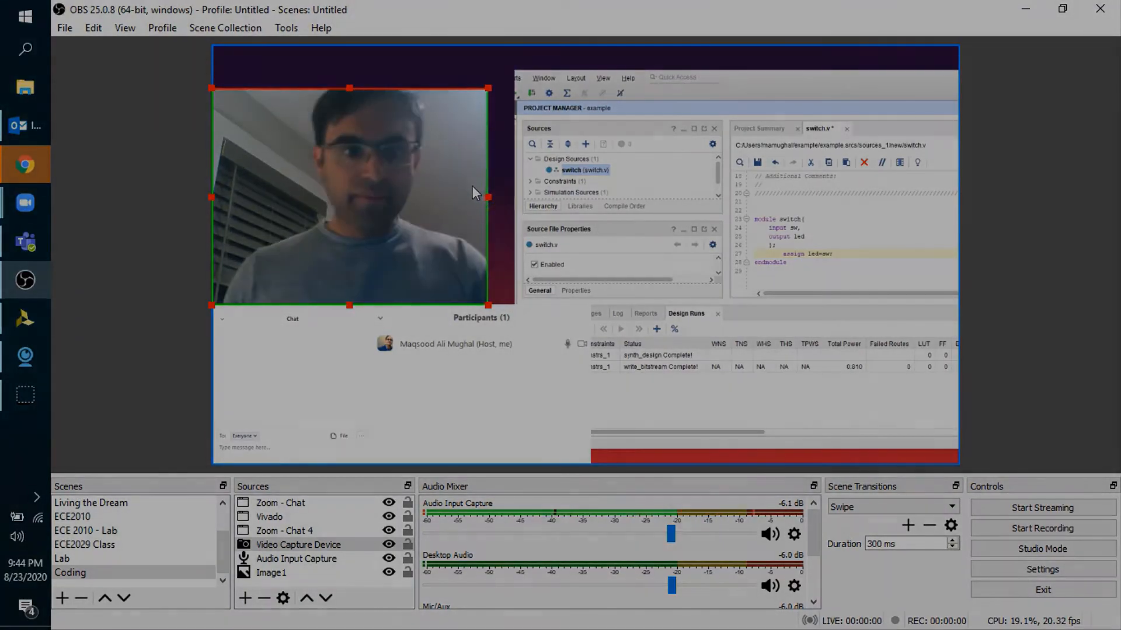
# Add a Text (GDI+) source named CodingClass reading "ECE XXXX Vivado" above the webcam.
pyautogui.click(245, 598)
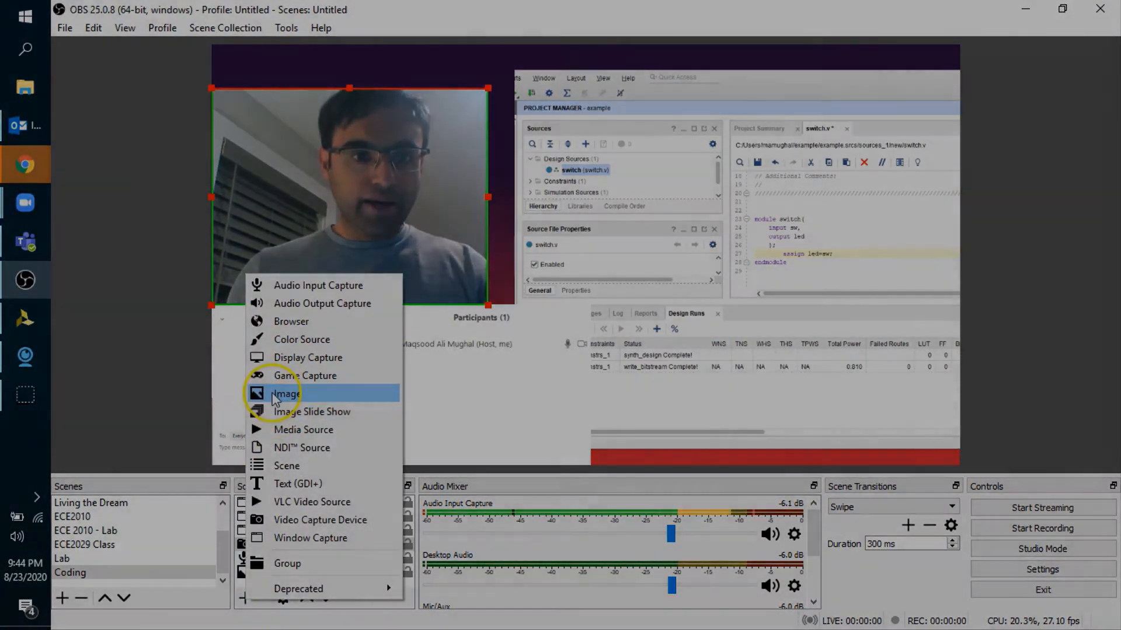
pyautogui.click(286, 483)
pyautogui.click(621, 430)
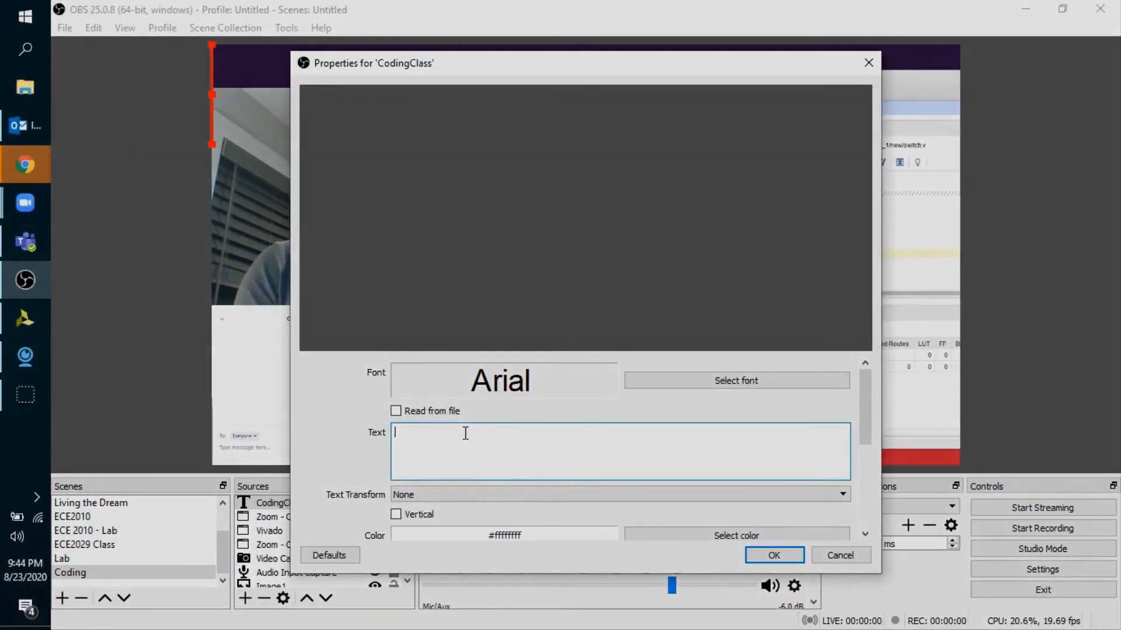
pyautogui.write('C')
pyautogui.press('BackSpace')
pyautogui.write('ECE')
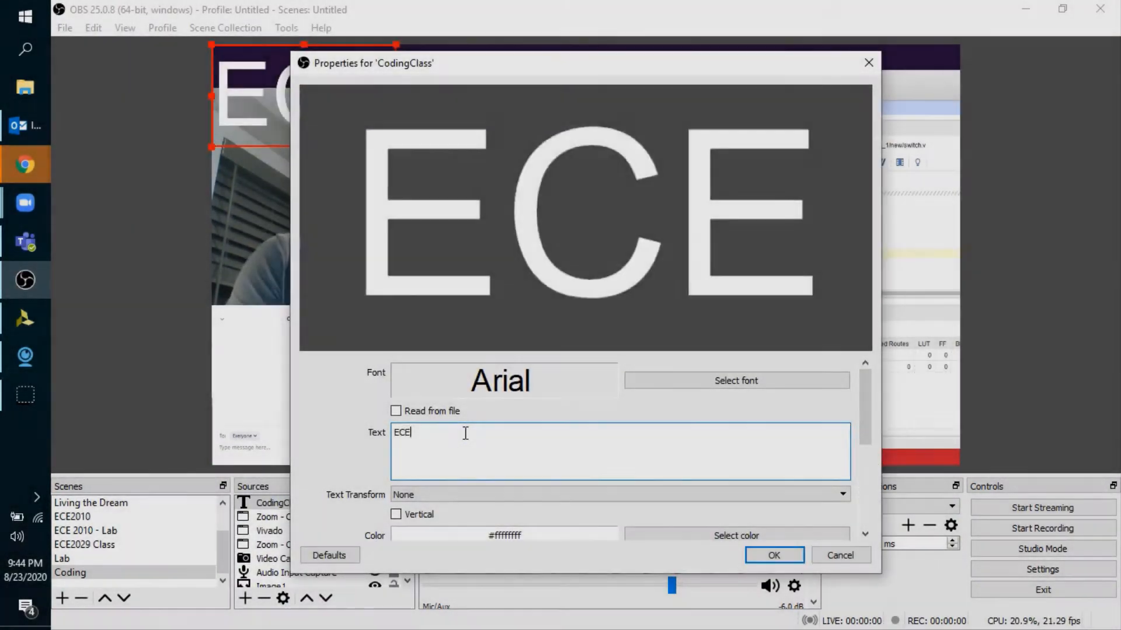
pyautogui.write(' XXXX Vivado')
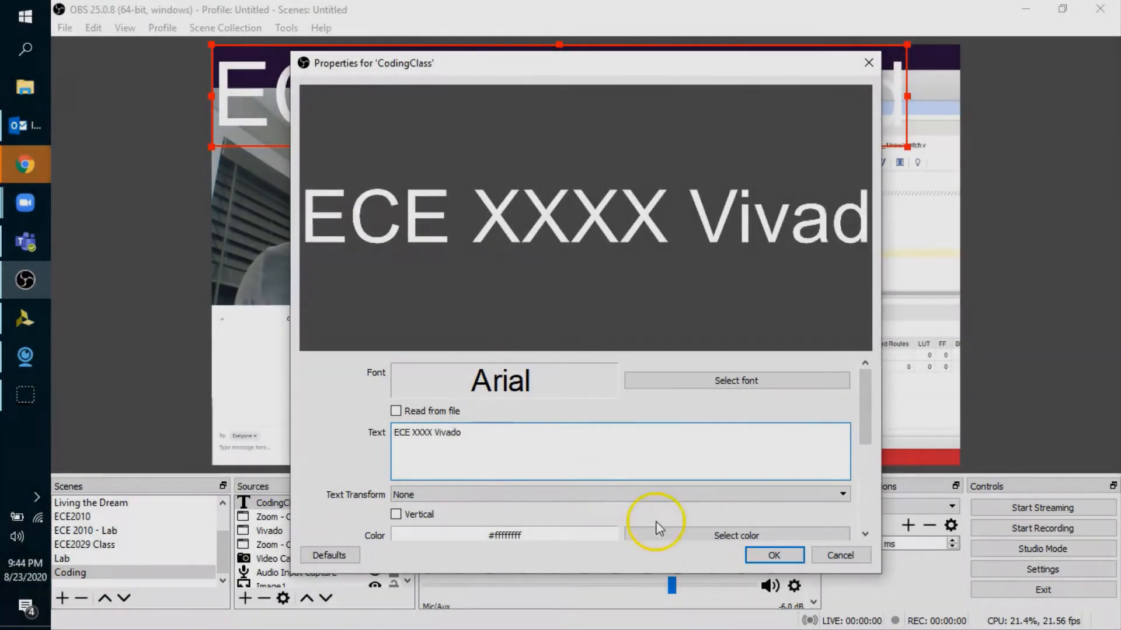
pyautogui.click(774, 555)
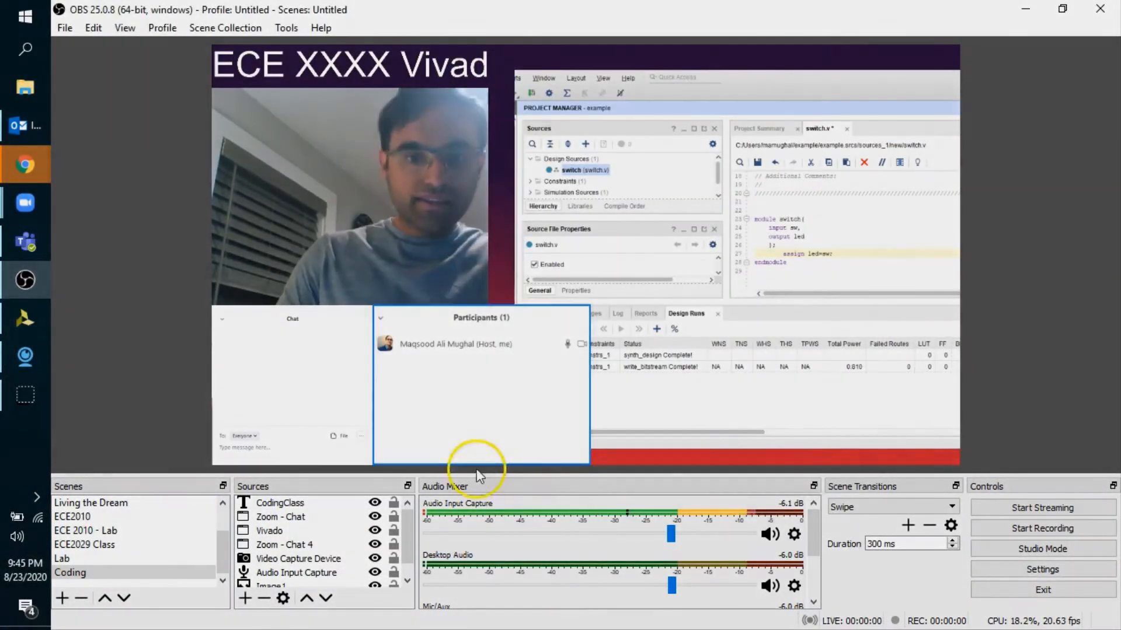
# Preview the Coding scene in a windowed projector and close it again.
pyautogui.rightClick(86, 578)
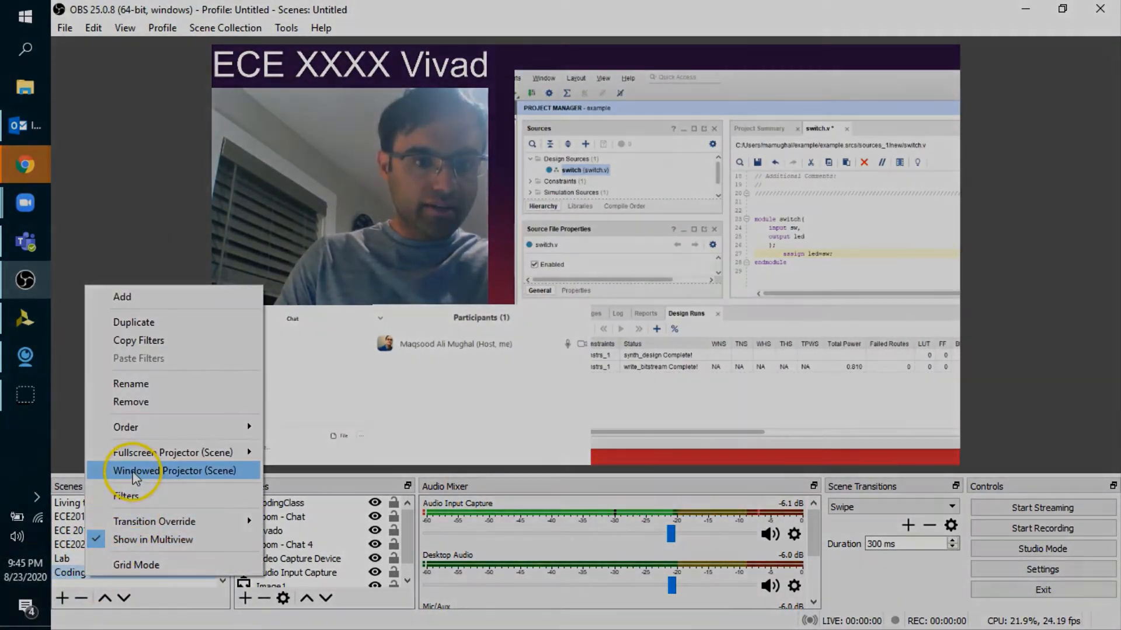
pyautogui.click(158, 465)
pyautogui.click(725, 191)
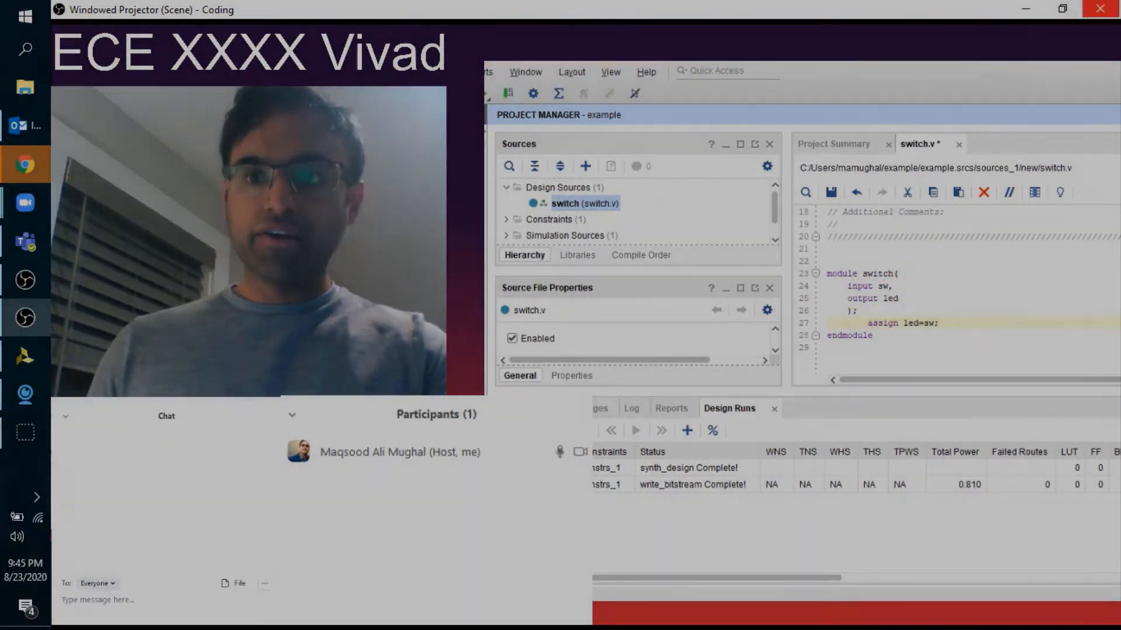
pyautogui.click(1099, 9)
# Crop the Vivado capture to its code editor side and enlarge it against the webcam's right edge.
pyautogui.click(568, 184)
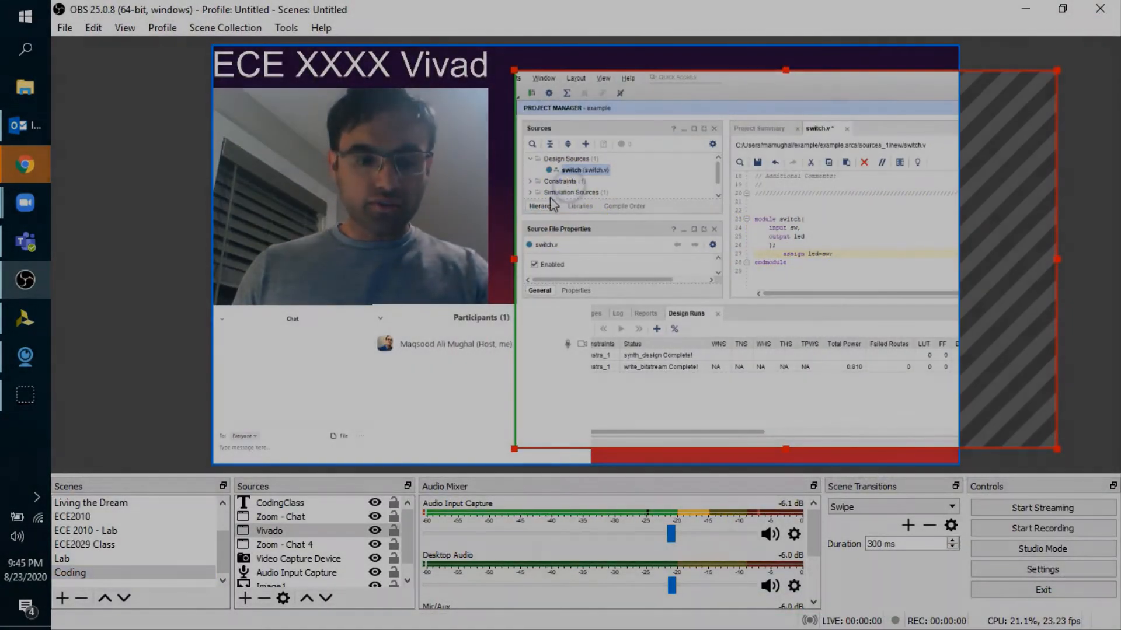
pyautogui.moveTo(514, 260); pyautogui.dragTo(716, 261)
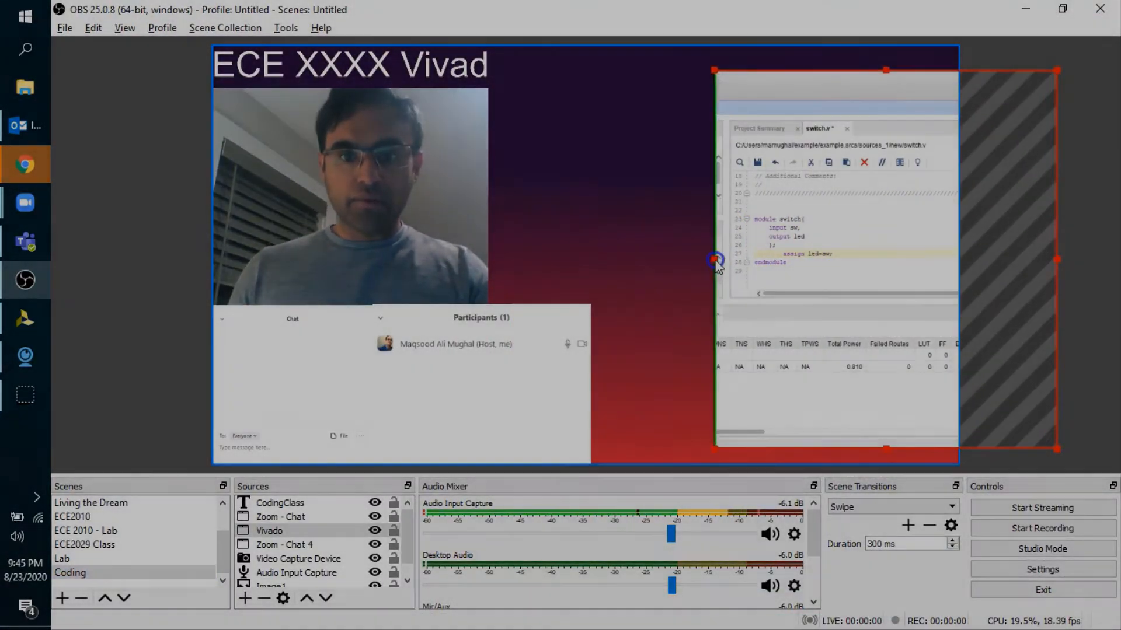
pyautogui.moveTo(850, 112); pyautogui.dragTo(654, 101)
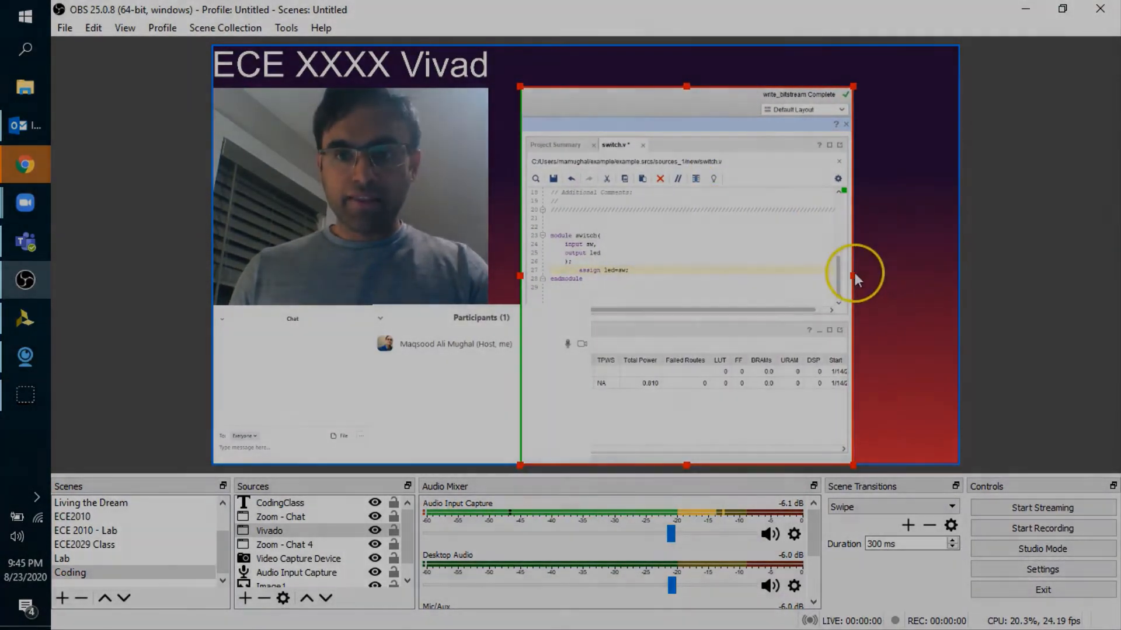
pyautogui.moveTo(854, 276); pyautogui.dragTo(976, 277)
pyautogui.click(1010, 266)
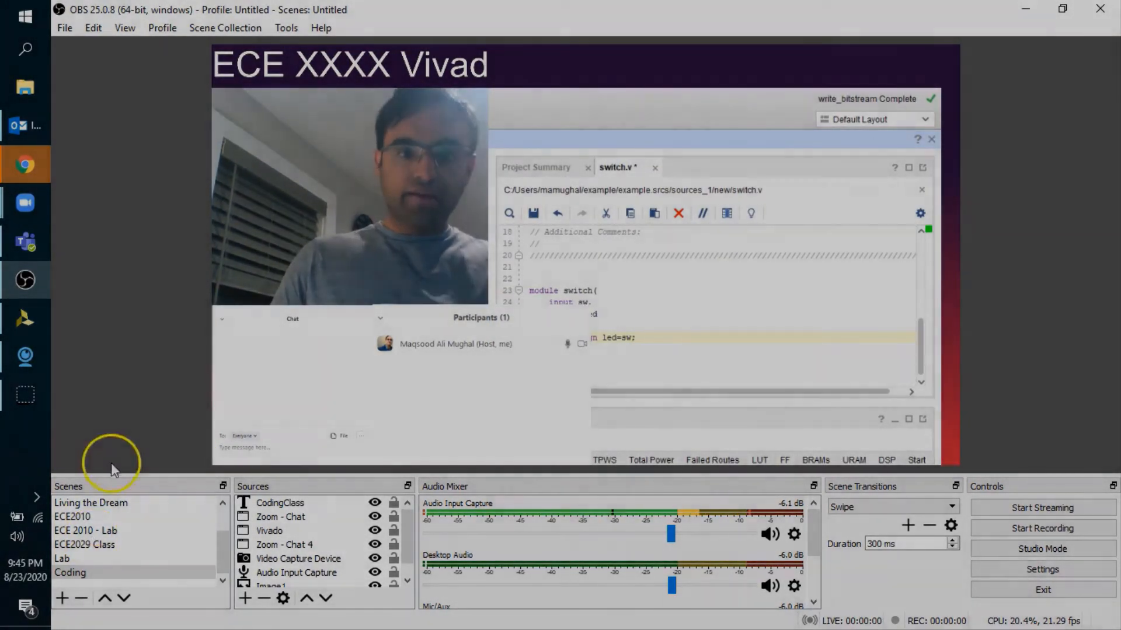
# Switch to the Zoom meeting and check the Coding scene's video in full screen, then exit full screen.
pyautogui.moveTo(26, 201)
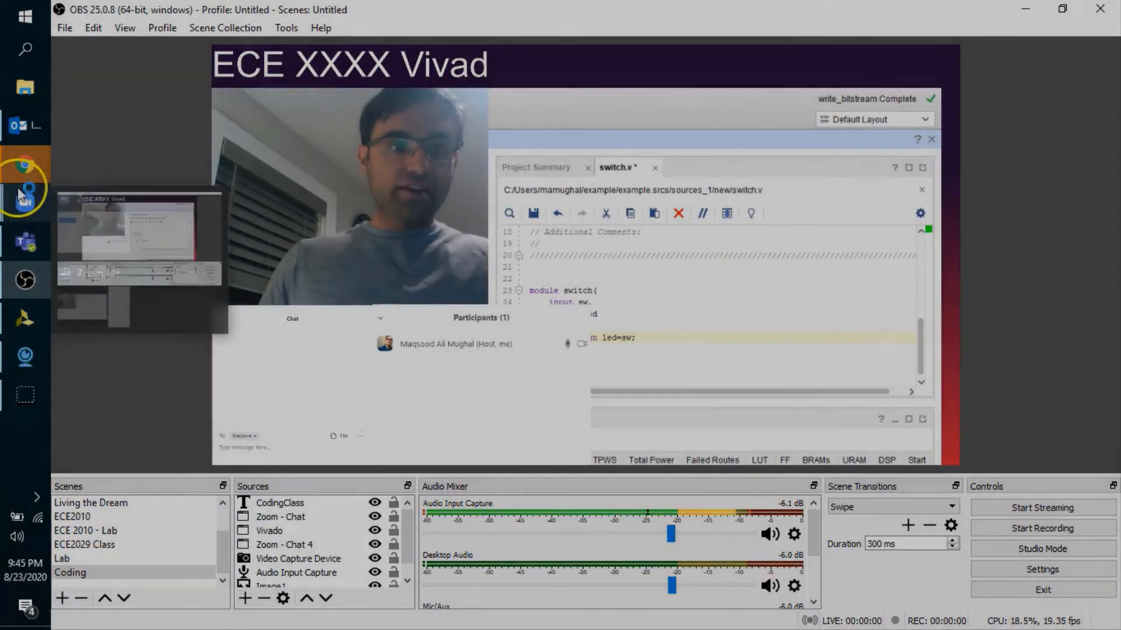
pyautogui.click(99, 266)
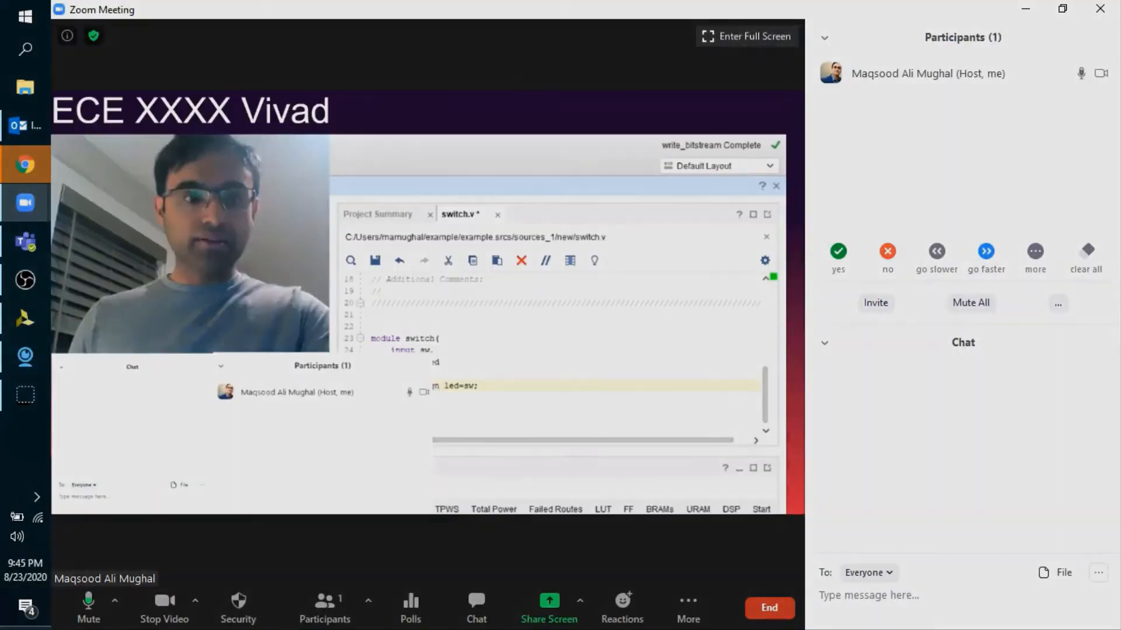
pyautogui.click(195, 602)
pyautogui.click(607, 545)
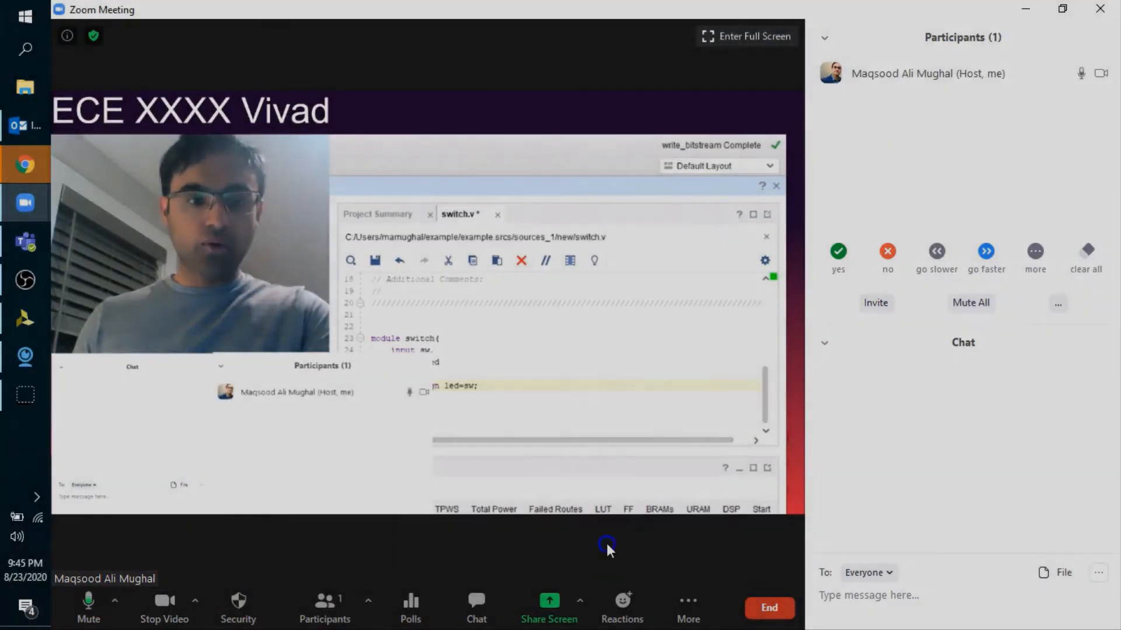
pyautogui.click(721, 49)
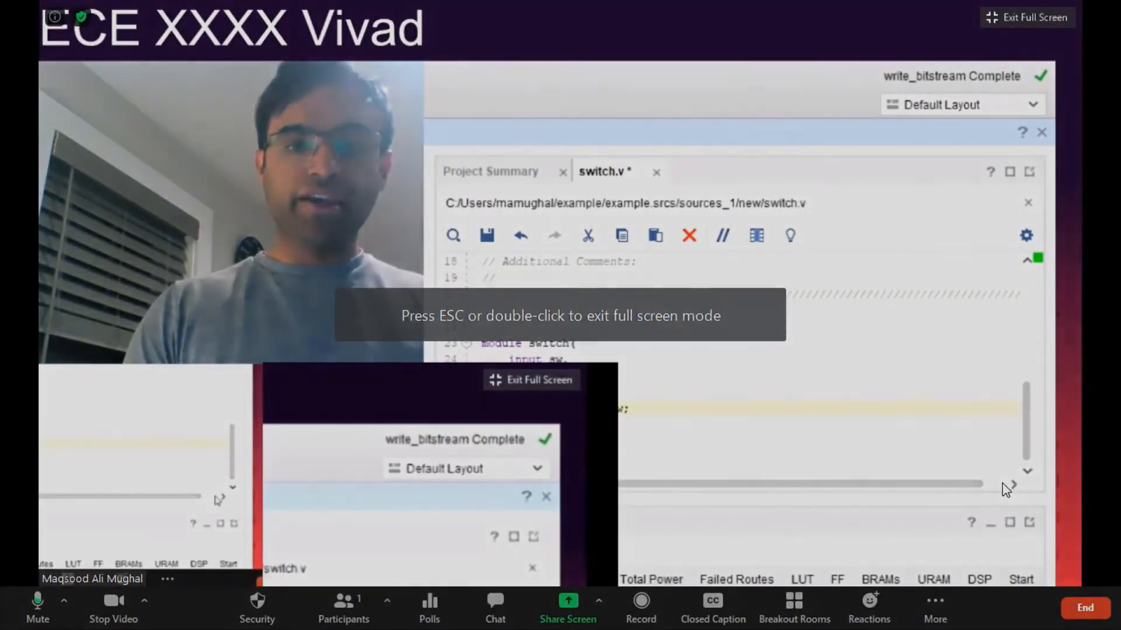
pyautogui.click(1037, 21)
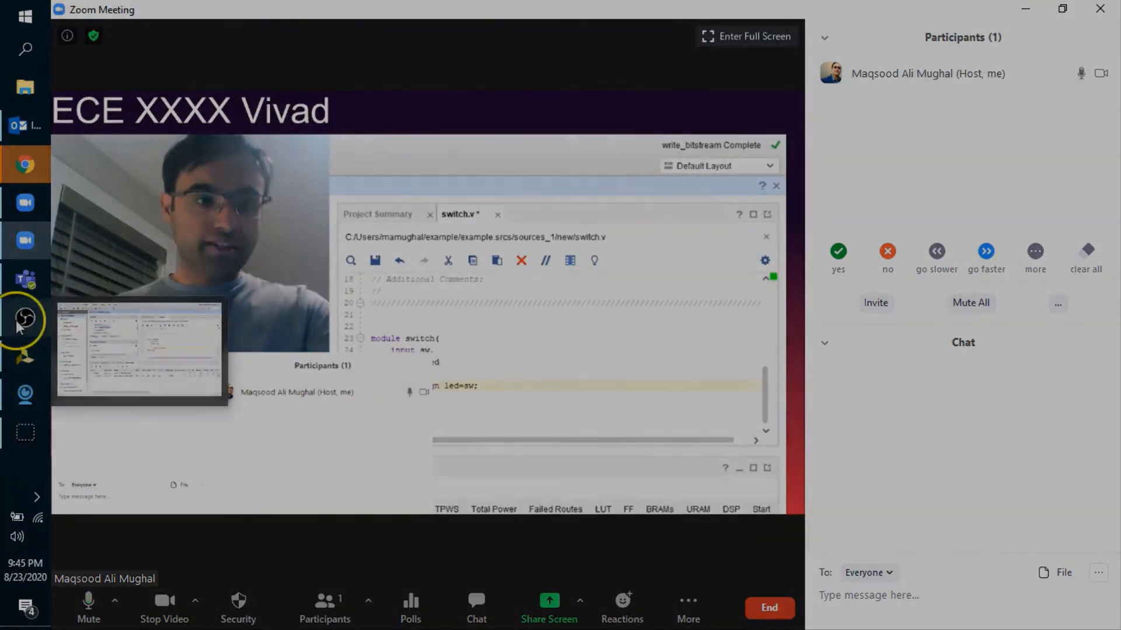
# Switch back to OBS and open the Coding scene in a windowed projector that is not maximized.
pyautogui.click(21, 326)
pyautogui.rightClick(102, 575)
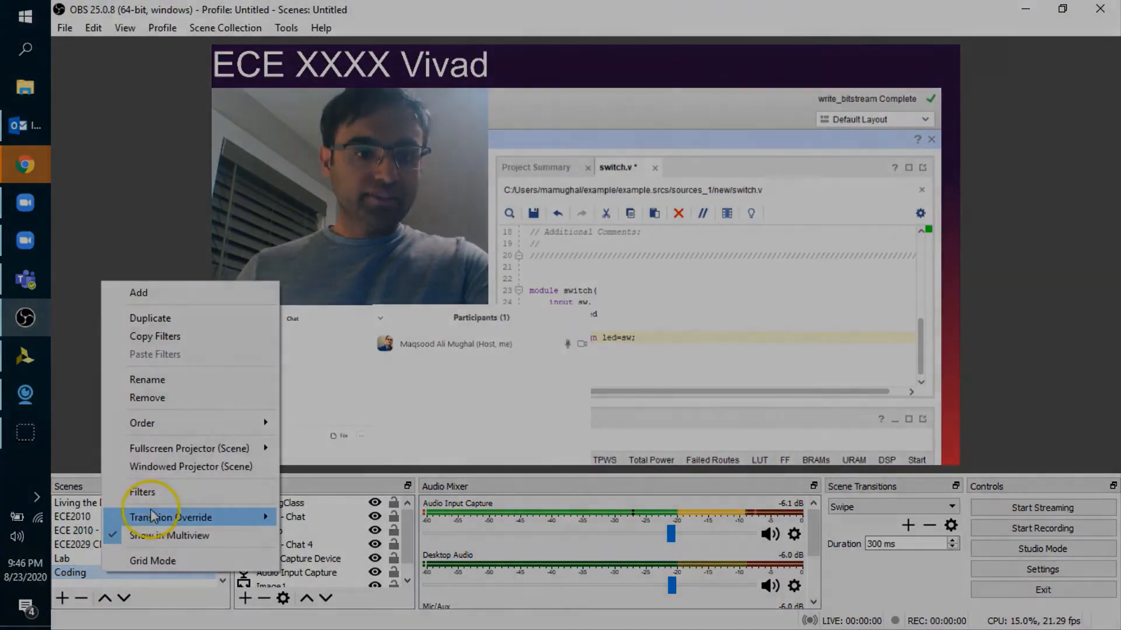
pyautogui.click(185, 471)
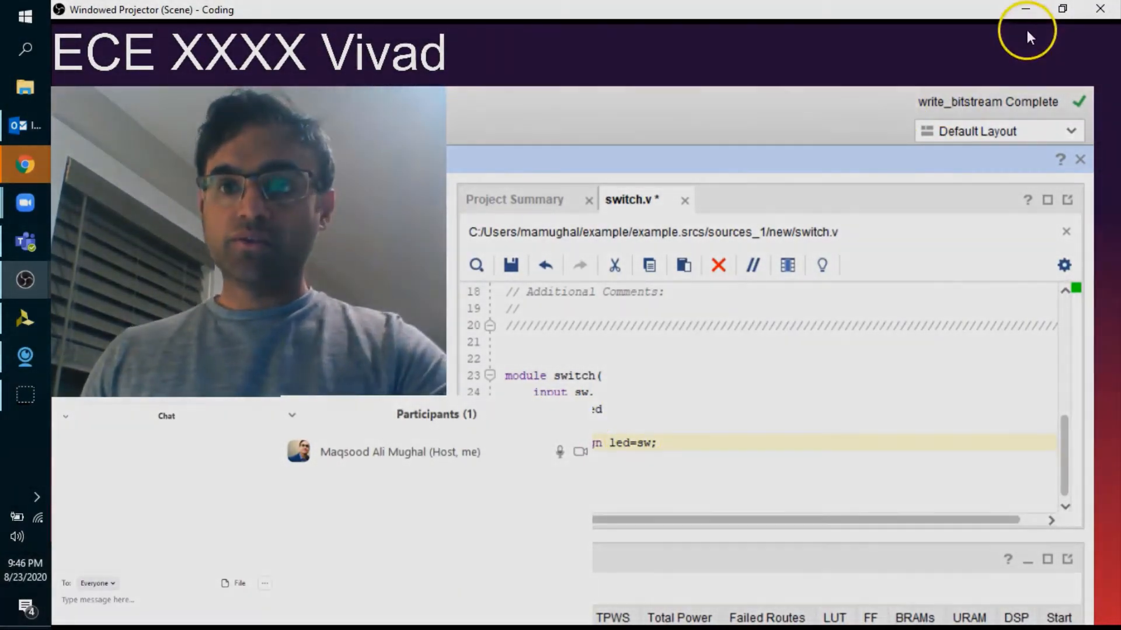
pyautogui.click(1062, 9)
# Enter "assign led=~sw" above the existing assign line of switch.v in Vivado, with the Coding scene in view.
pyautogui.hotkey('alt', 'Tab')
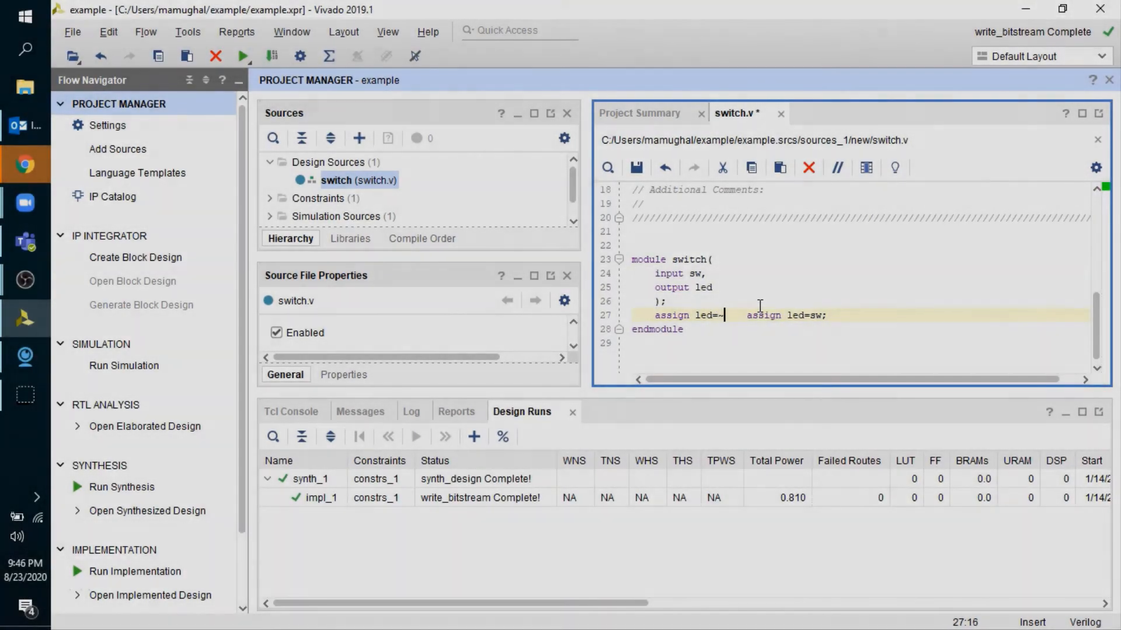
pyautogui.moveTo(12, 280)
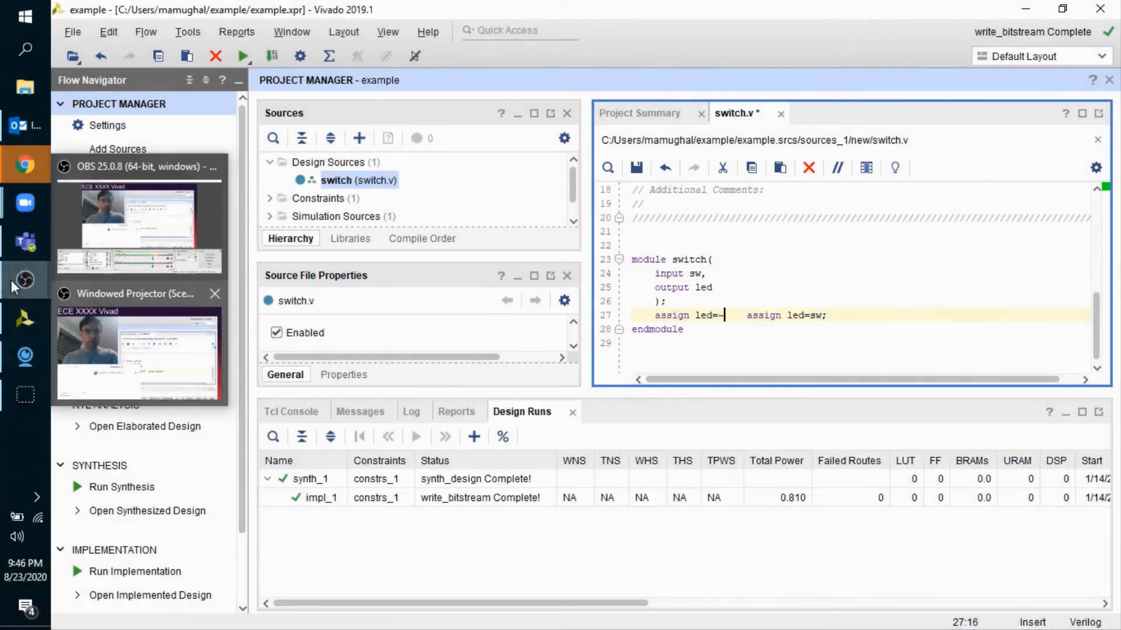
pyautogui.click(97, 340)
pyautogui.click(431, 105)
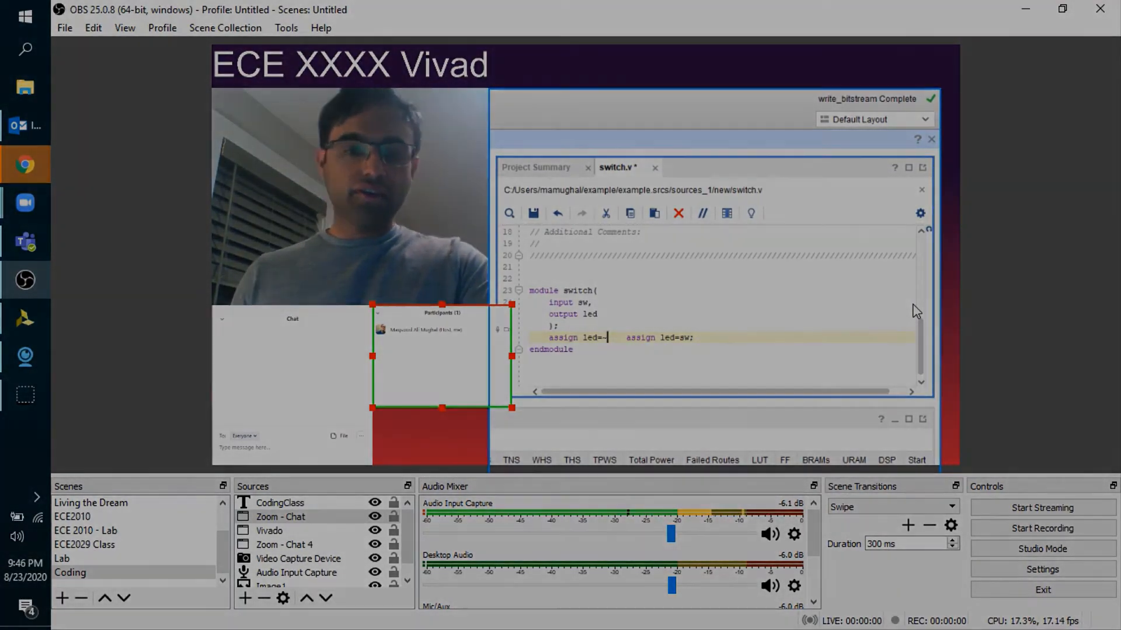
pyautogui.write('sw')
pyautogui.press('Return')
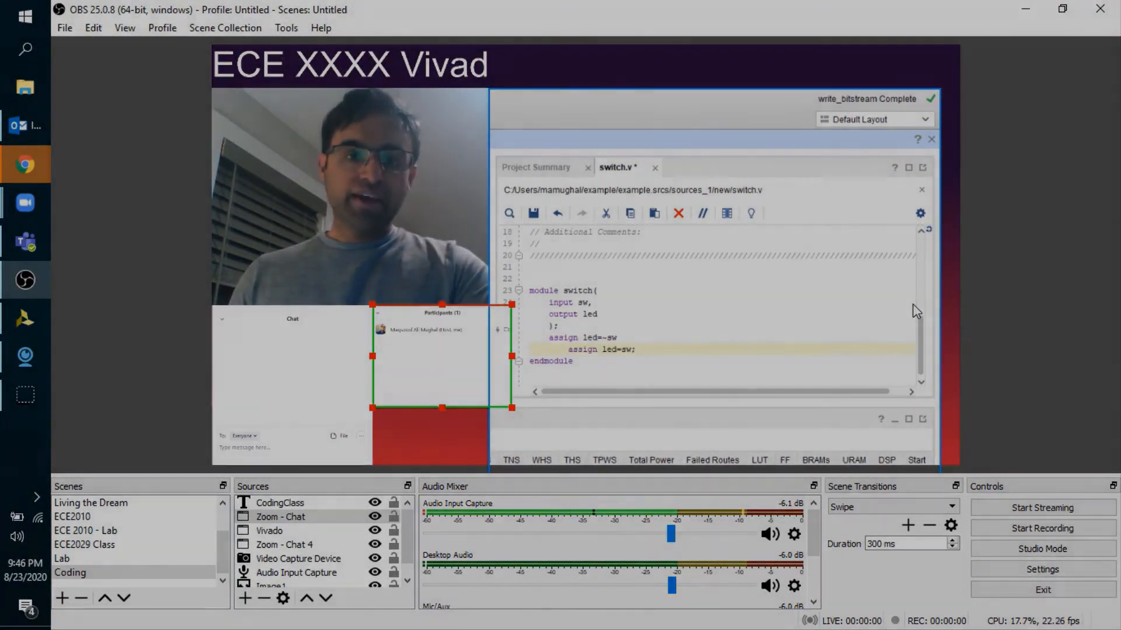